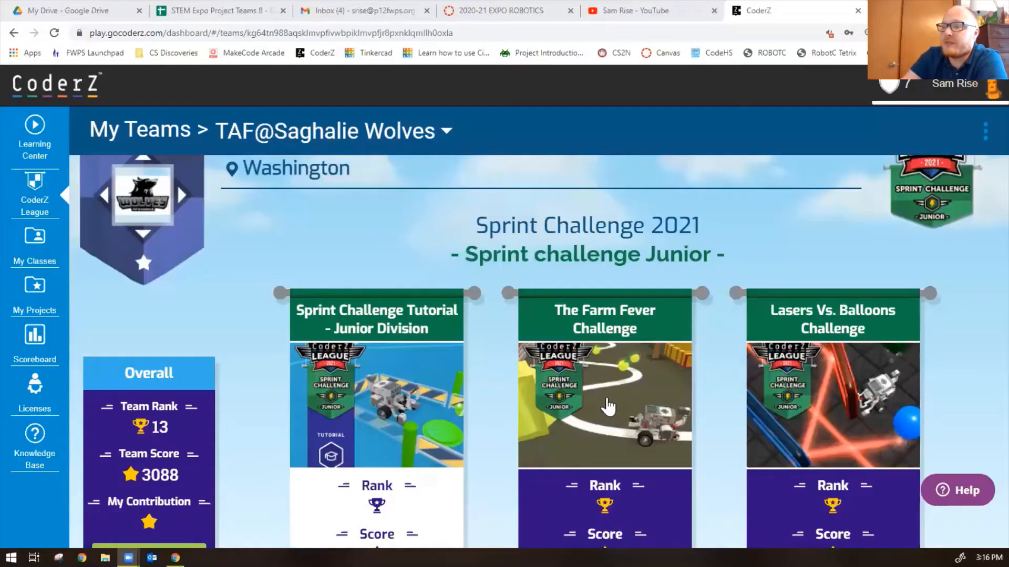
{"action": "scroll", "coordinate": [608, 405], "scroll_direction": "down", "scroll_amount": 2}
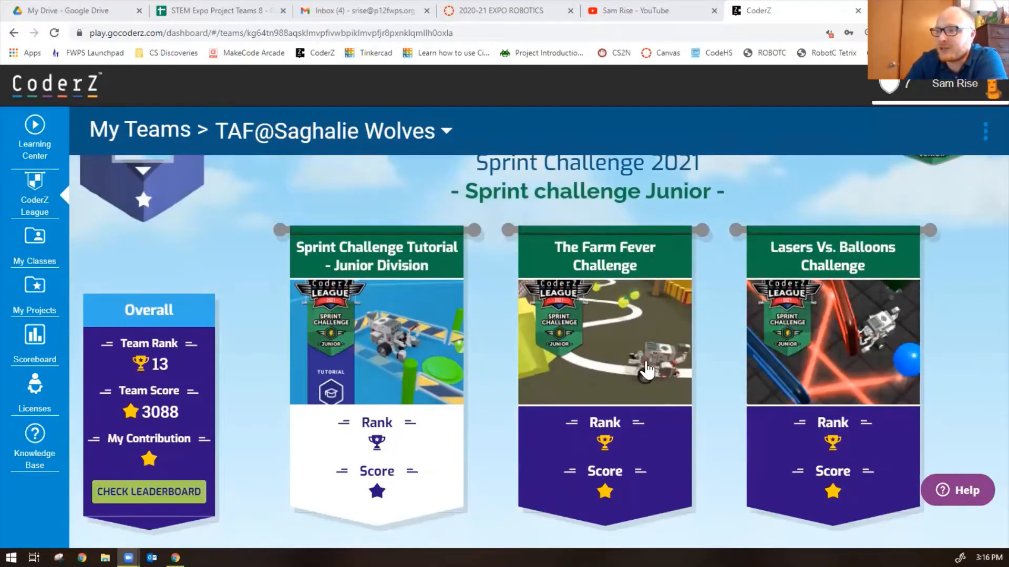
Open The Farm Fever Challenge card to show its mission list.
{"action": "left_click", "coordinate": [606, 351]}
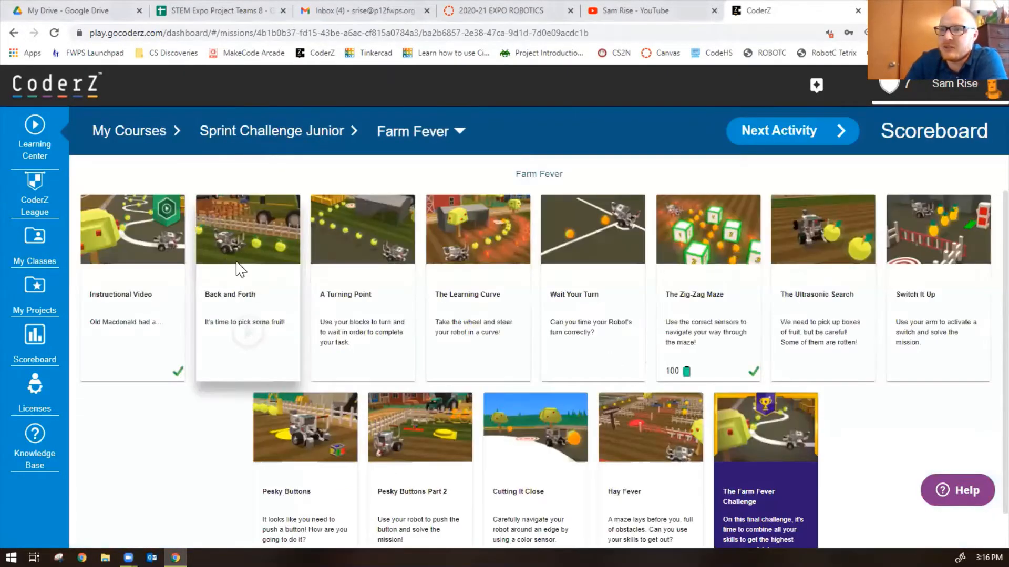
Open the Back and Forth mission from the Farm Fever list.
{"action": "left_click", "coordinate": [273, 298]}
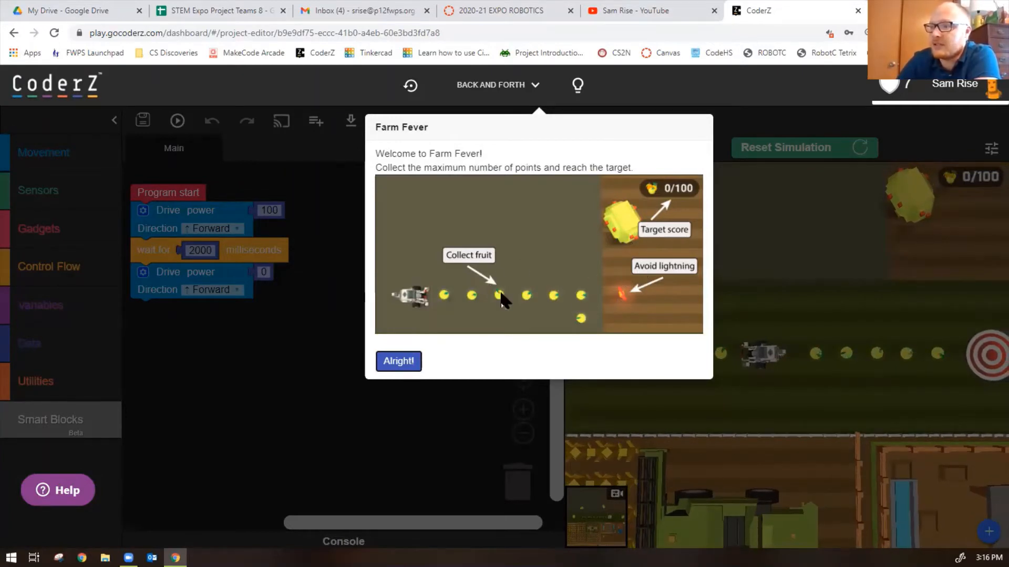
Dismiss the welcome message and run the starter program, scoring 40 of 100.
{"action": "left_click", "coordinate": [399, 361]}
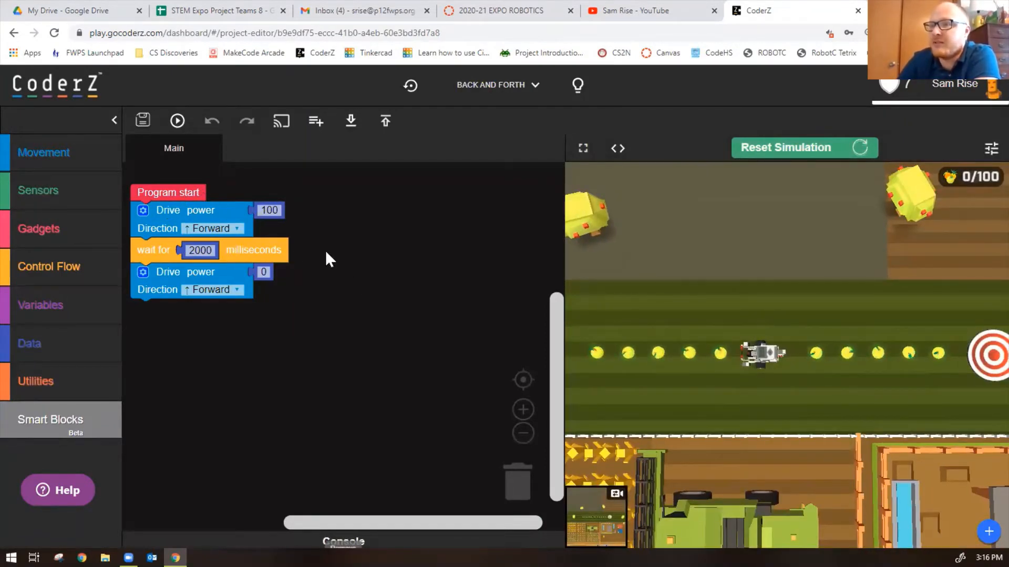
{"action": "left_click", "coordinate": [178, 122]}
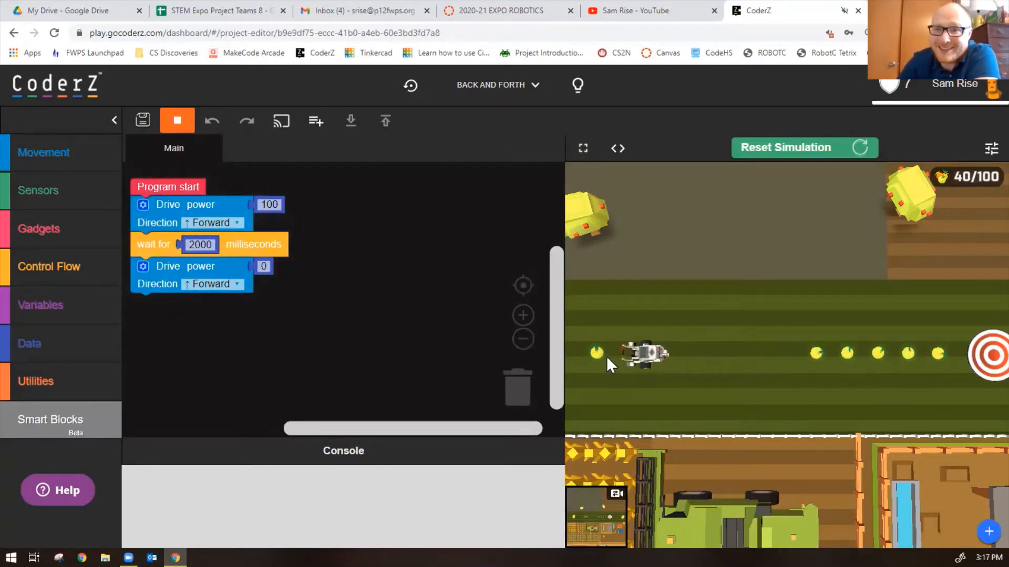
{"action": "left_click", "coordinate": [198, 245]}
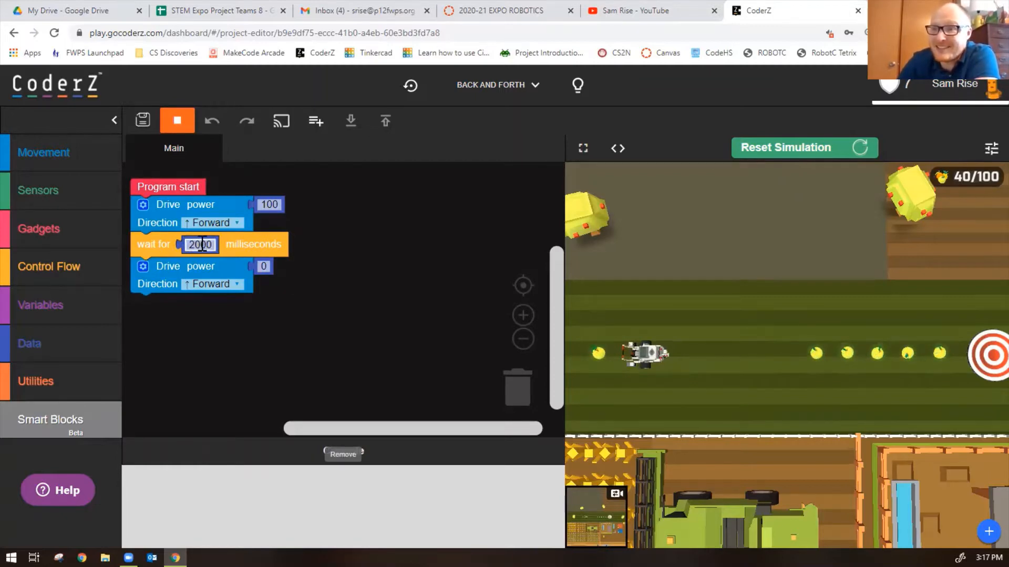
Change the wait time from 2000 to 2500 milliseconds.
{"action": "double_click", "coordinate": [199, 244]}
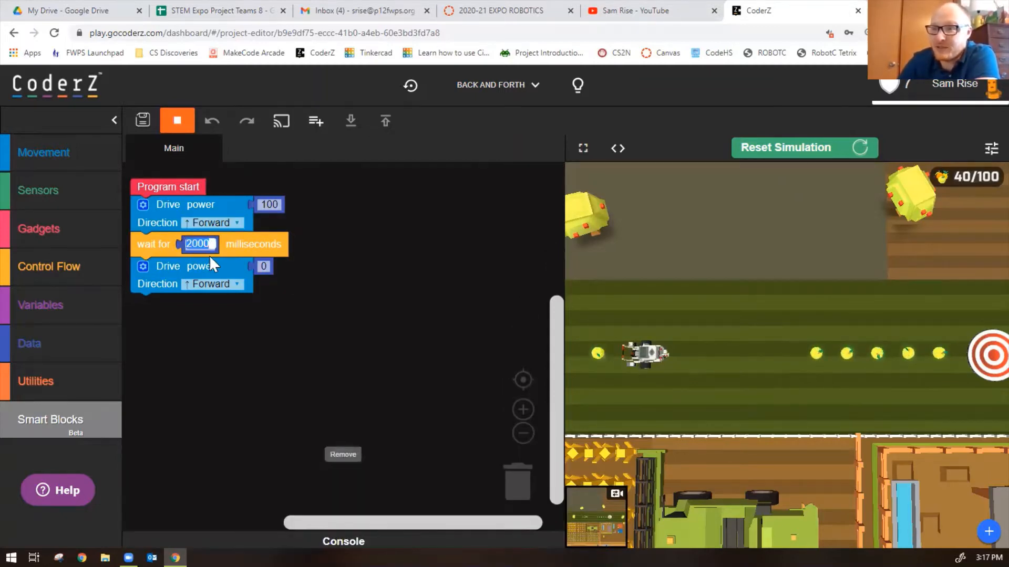
{"action": "type", "text": "150"}
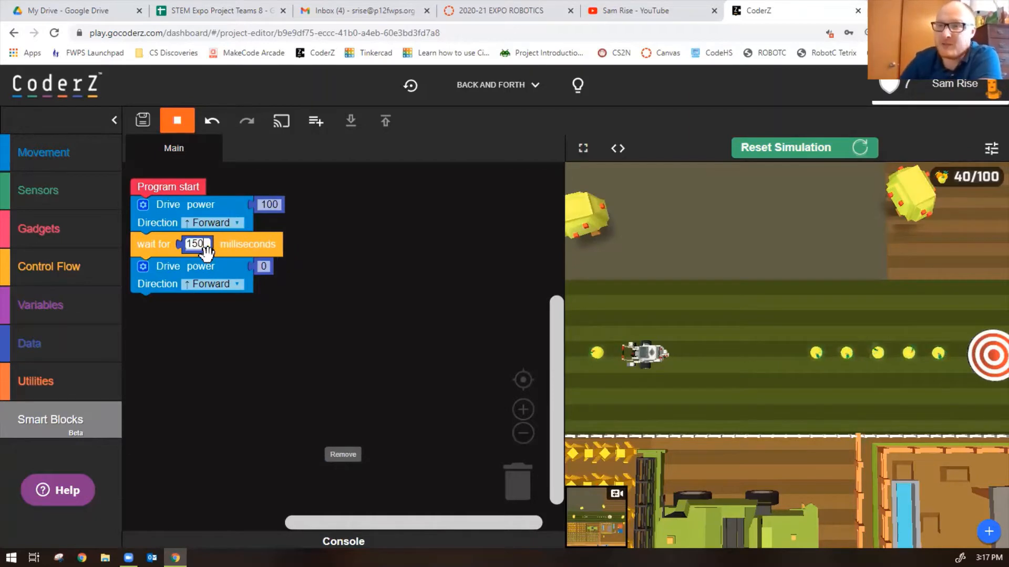
{"action": "key", "text": "BackSpace"}
{"action": "type", "text": "250"}
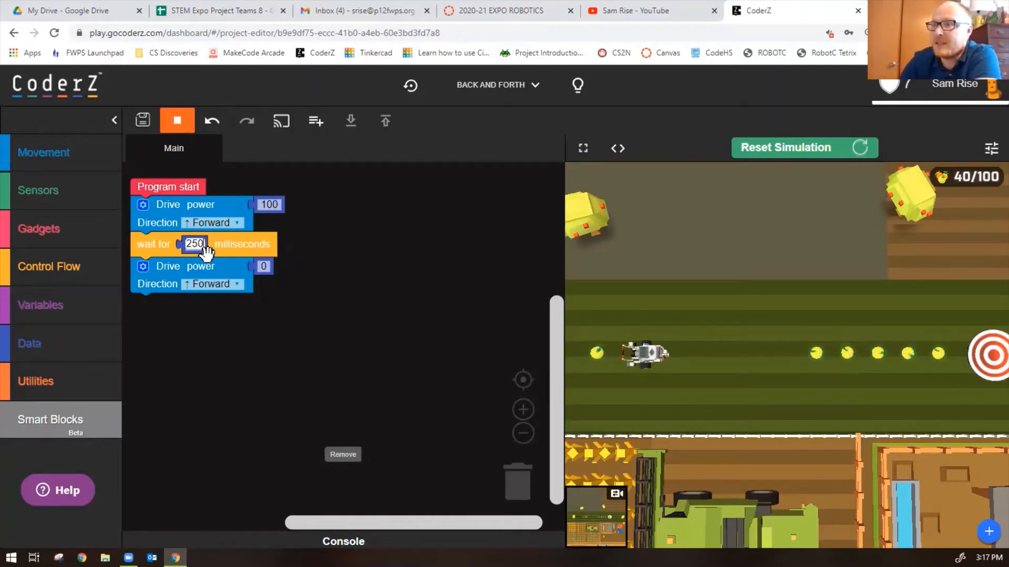
{"action": "type", "text": "0"}
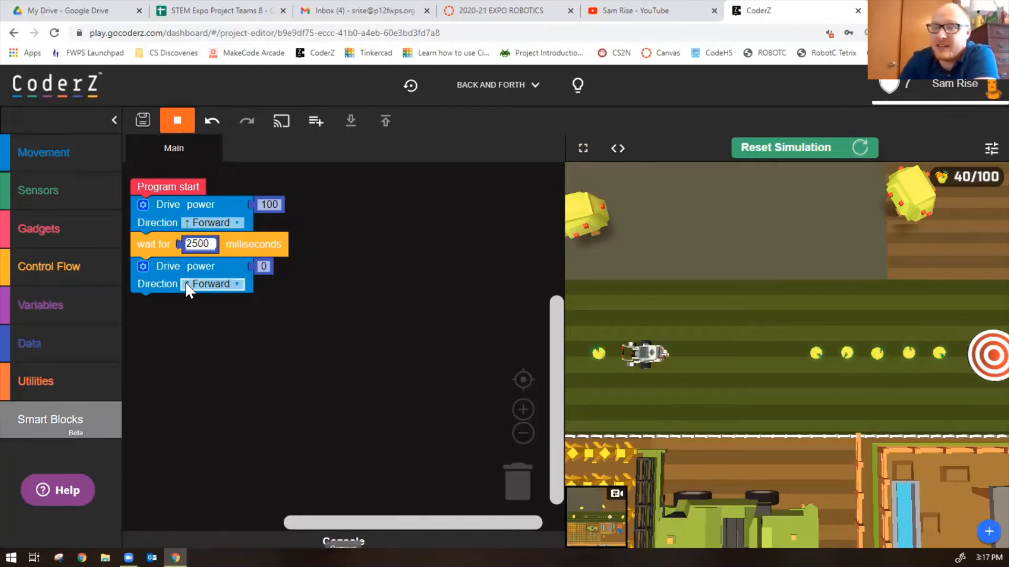
{"action": "left_click", "coordinate": [263, 266]}
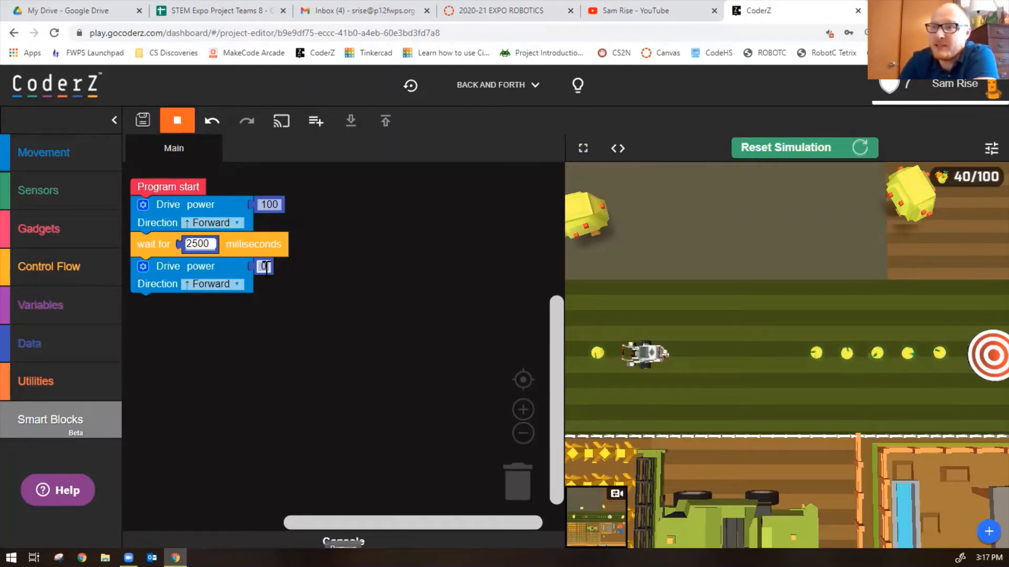
{"action": "left_click", "coordinate": [234, 286]}
{"action": "left_click", "coordinate": [235, 318]}
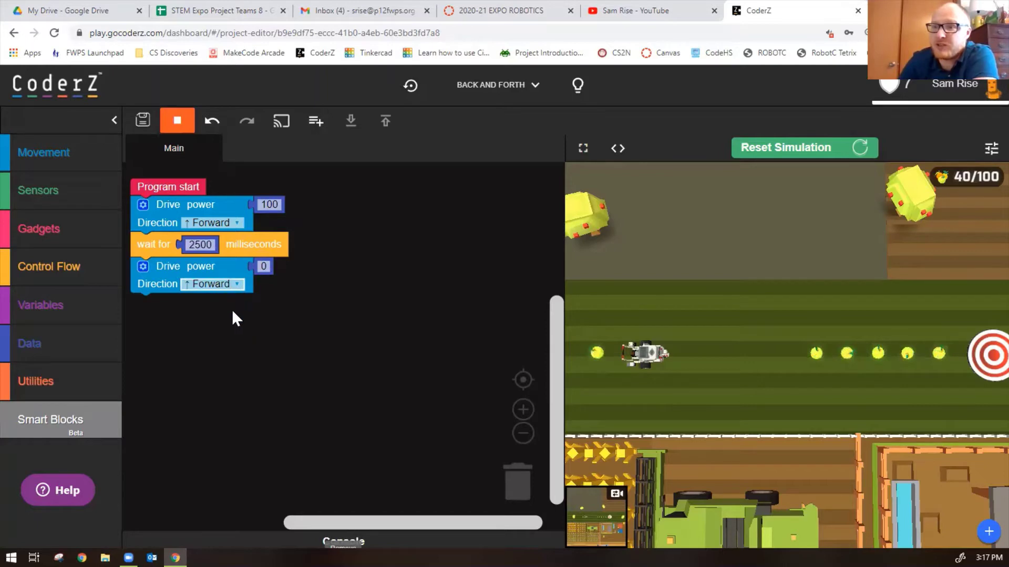
Set the second Drive block to Backward at power 100.
{"action": "left_click", "coordinate": [263, 302]}
{"action": "left_click", "coordinate": [271, 267]}
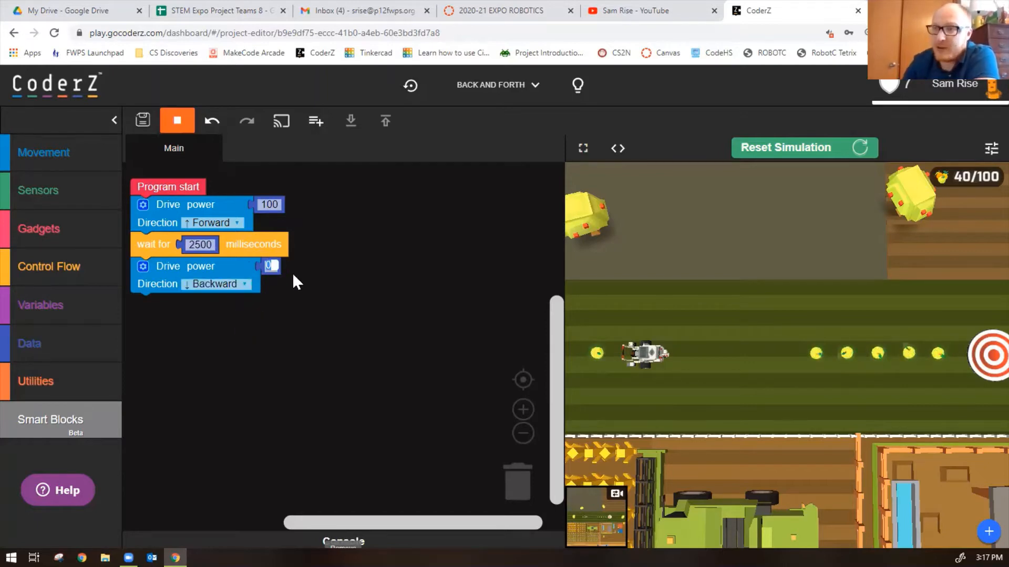
{"action": "type", "text": "100"}
{"action": "left_click", "coordinate": [361, 307]}
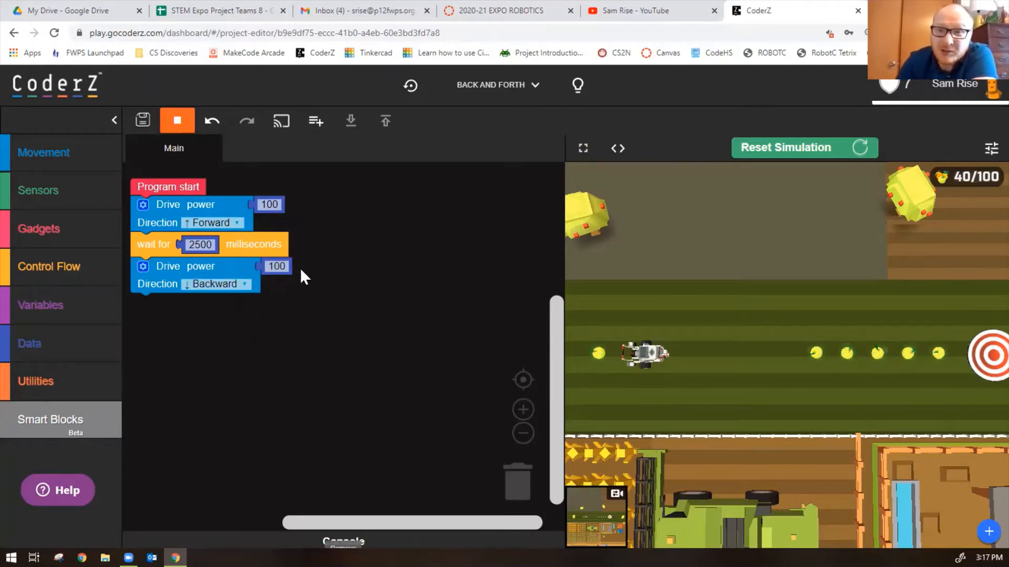
{"action": "left_click", "coordinate": [278, 266]}
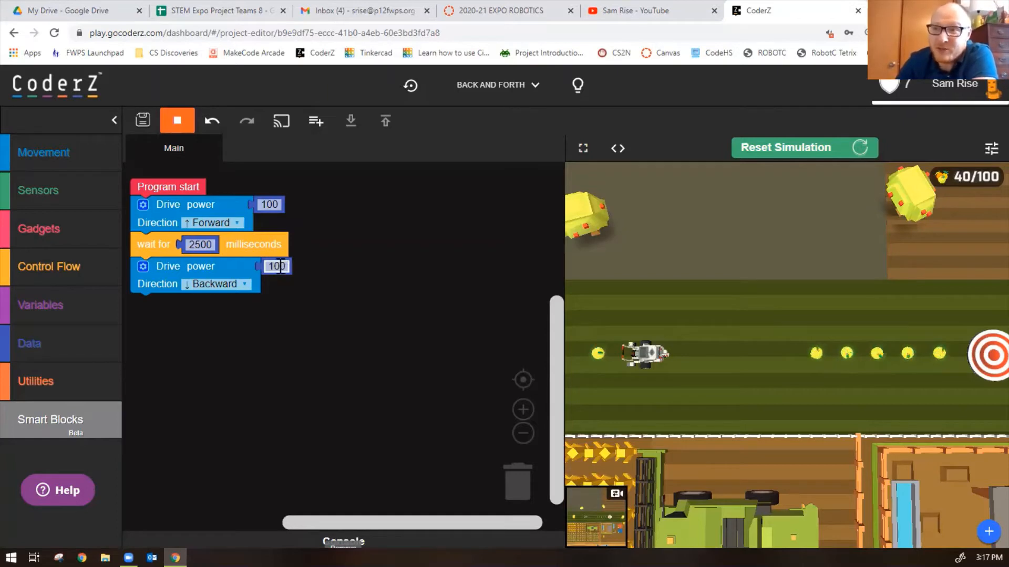
{"action": "left_click", "coordinate": [233, 286]}
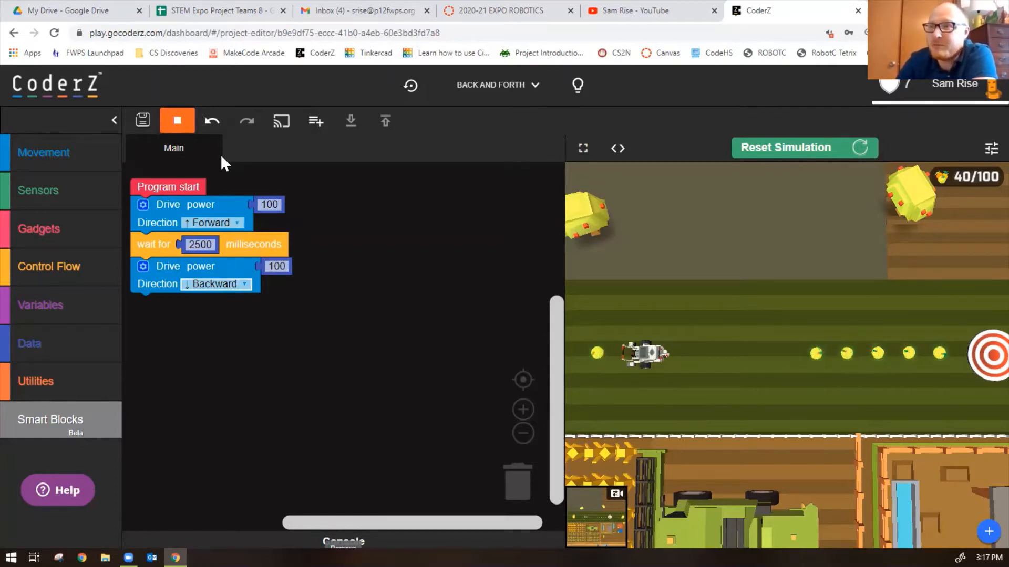
Reset and run the revised program to complete Back and Forth, then continue to A Turning Point.
{"action": "left_click", "coordinate": [768, 150]}
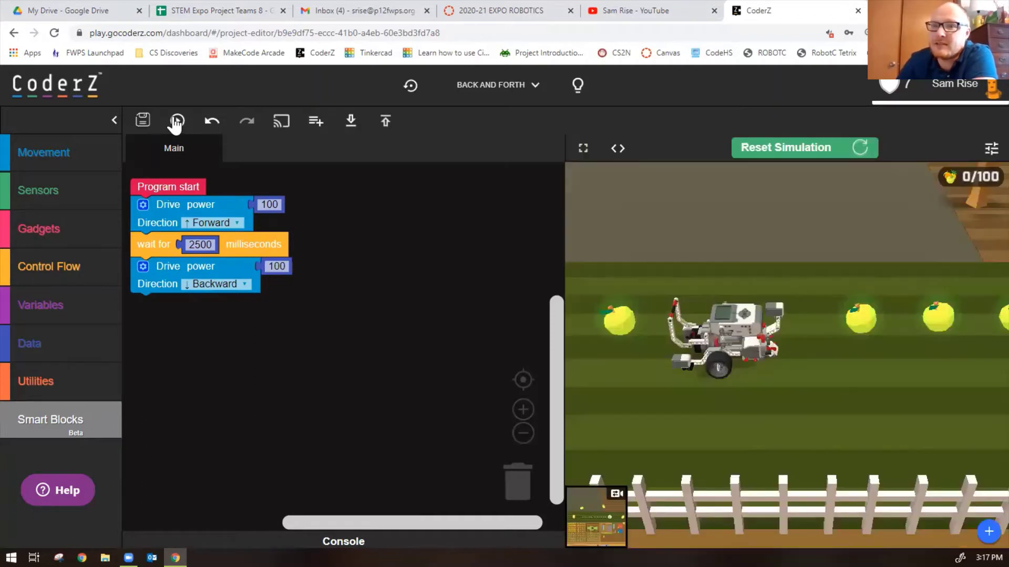
{"action": "left_click", "coordinate": [176, 120]}
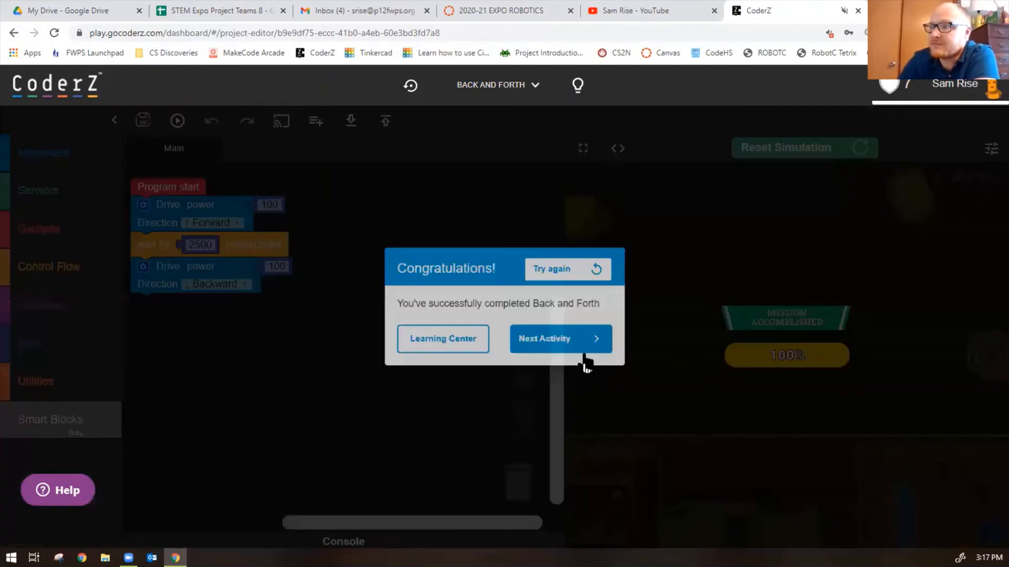
{"action": "left_click", "coordinate": [583, 360]}
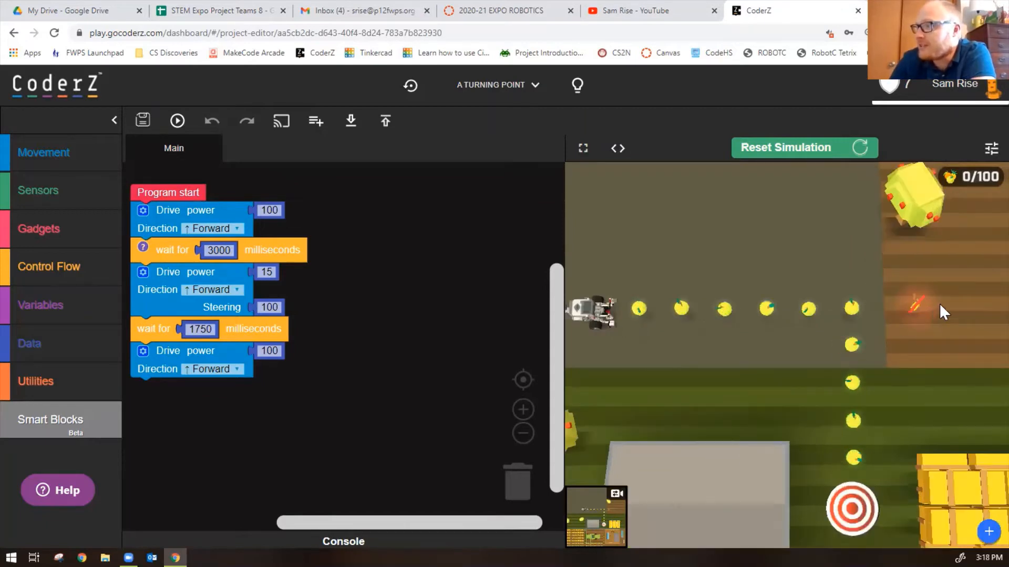
{"action": "scroll", "coordinate": [939, 304], "scroll_direction": "up", "scroll_amount": 4}
{"action": "scroll", "coordinate": [942, 295], "scroll_direction": "down", "scroll_amount": 2}
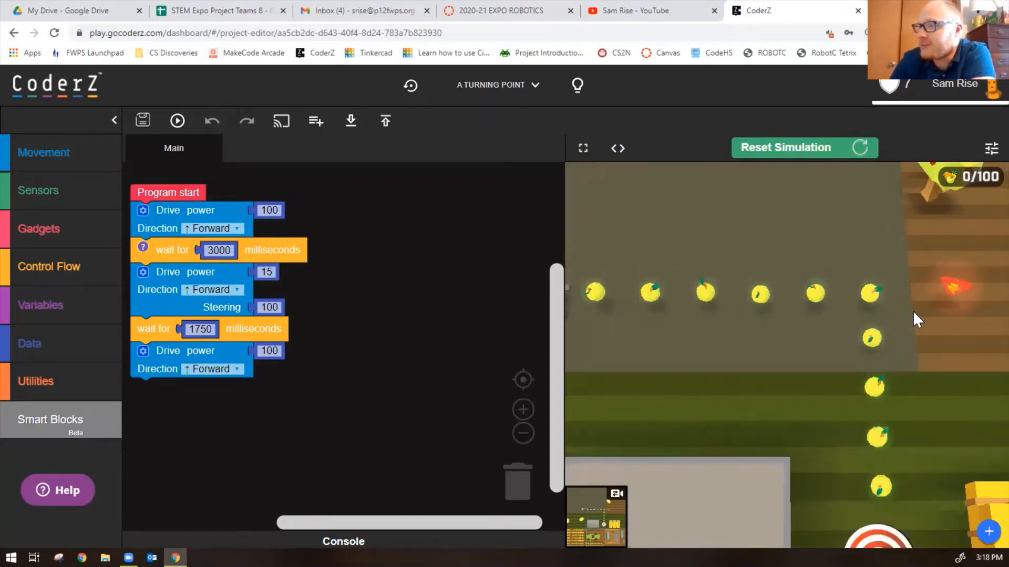
{"action": "scroll", "coordinate": [917, 319], "scroll_direction": "down", "scroll_amount": 3}
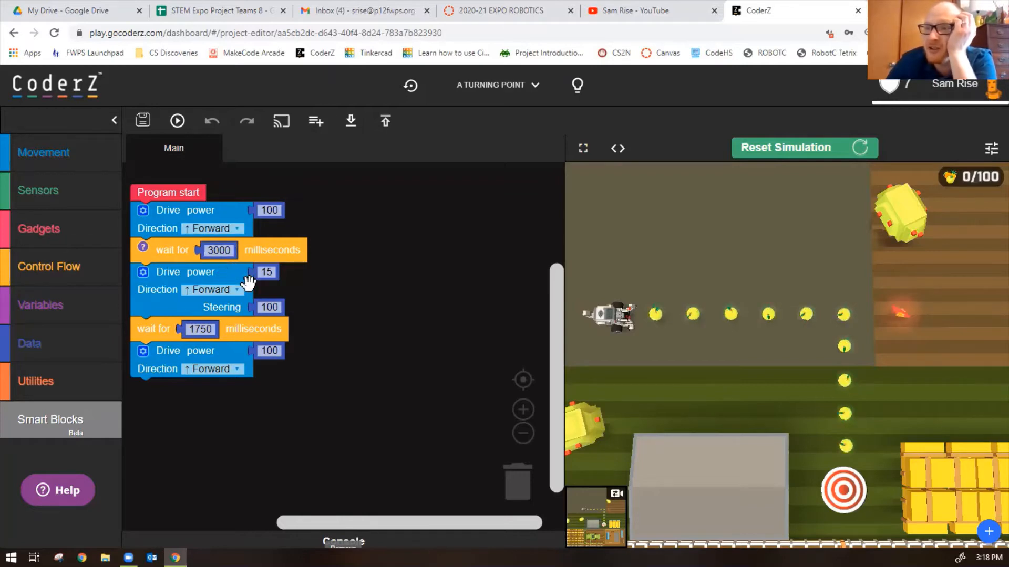
Run the A Turning Point starter program with its 1750 ms turn wait, scoring 50 of 100.
{"action": "left_click", "coordinate": [196, 329]}
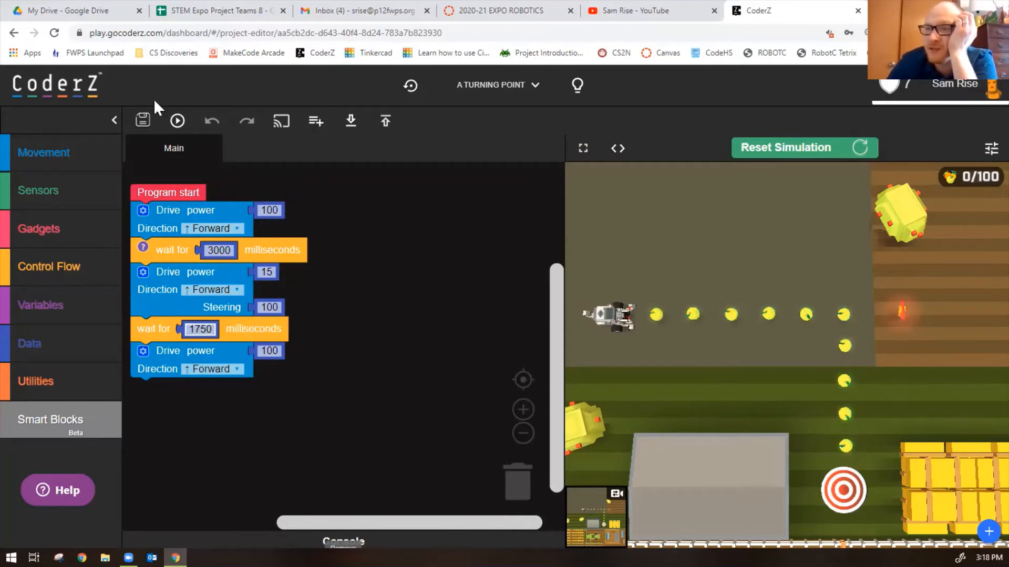
{"action": "left_click", "coordinate": [355, 441]}
{"action": "left_click", "coordinate": [175, 124]}
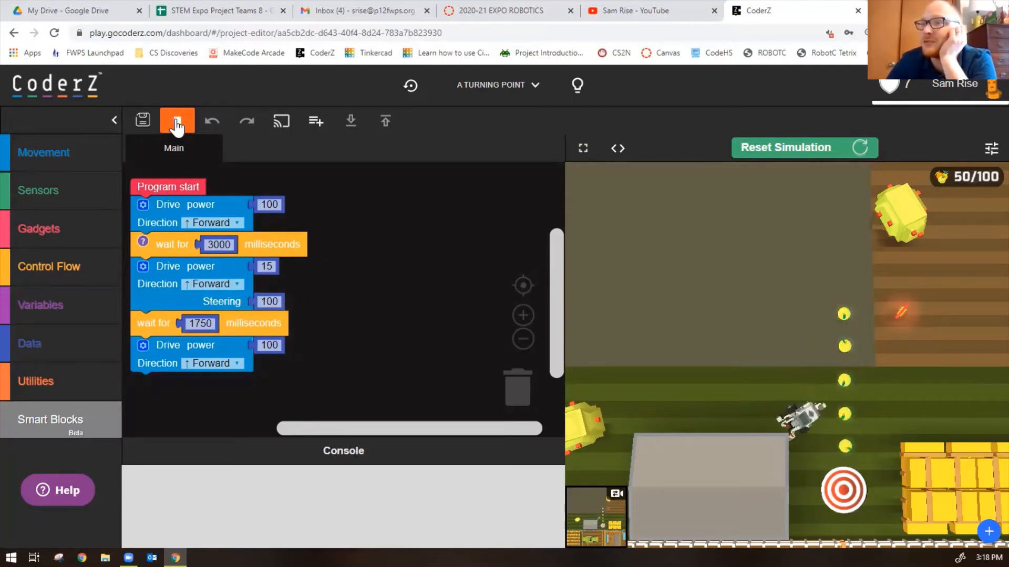
Reset, change the first wait to 4000 milliseconds and run to complete A Turning Point.
{"action": "left_click", "coordinate": [787, 149]}
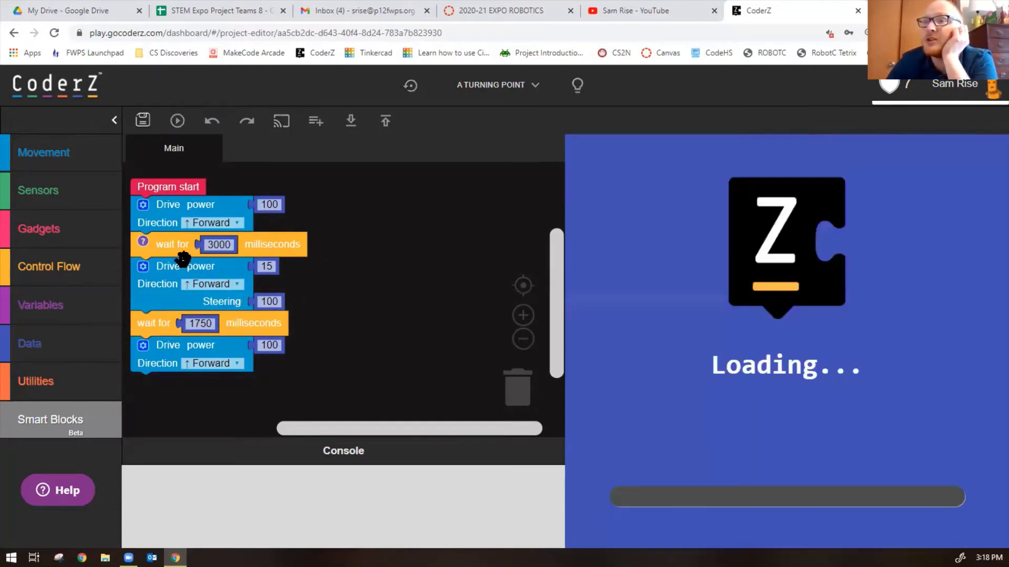
{"action": "double_click", "coordinate": [218, 245]}
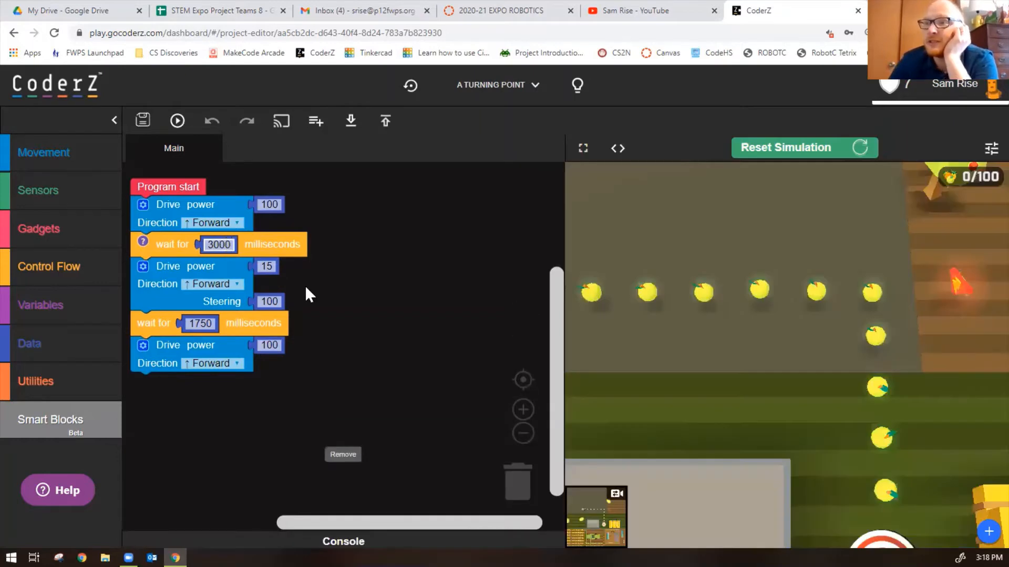
{"action": "type", "text": "400"}
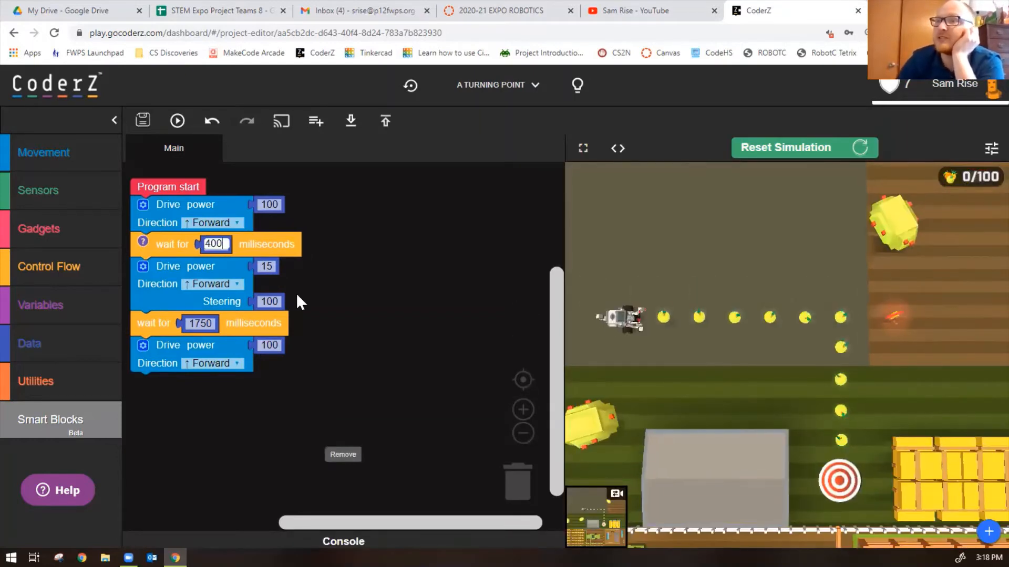
{"action": "type", "text": "0"}
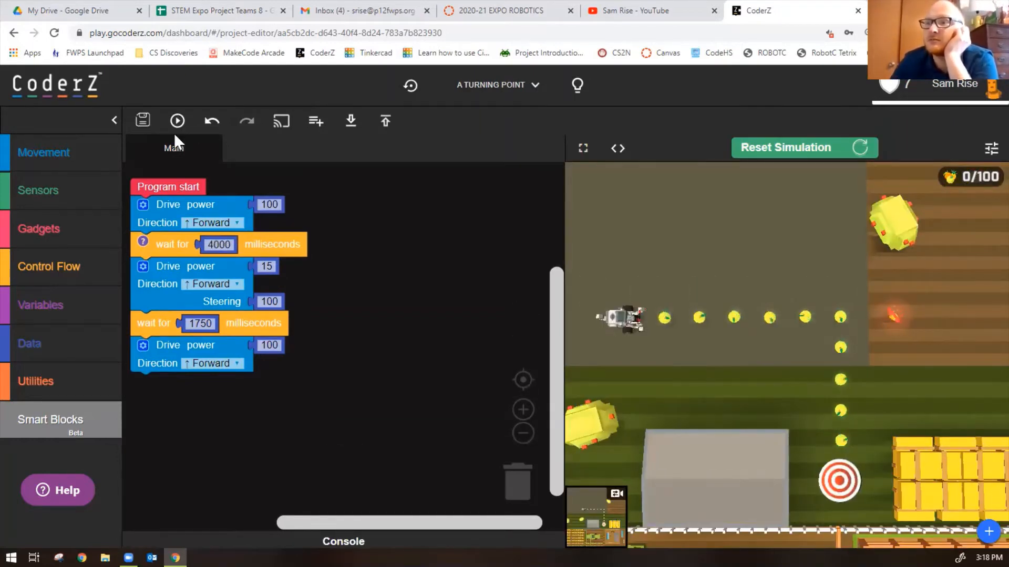
{"action": "left_click", "coordinate": [177, 121]}
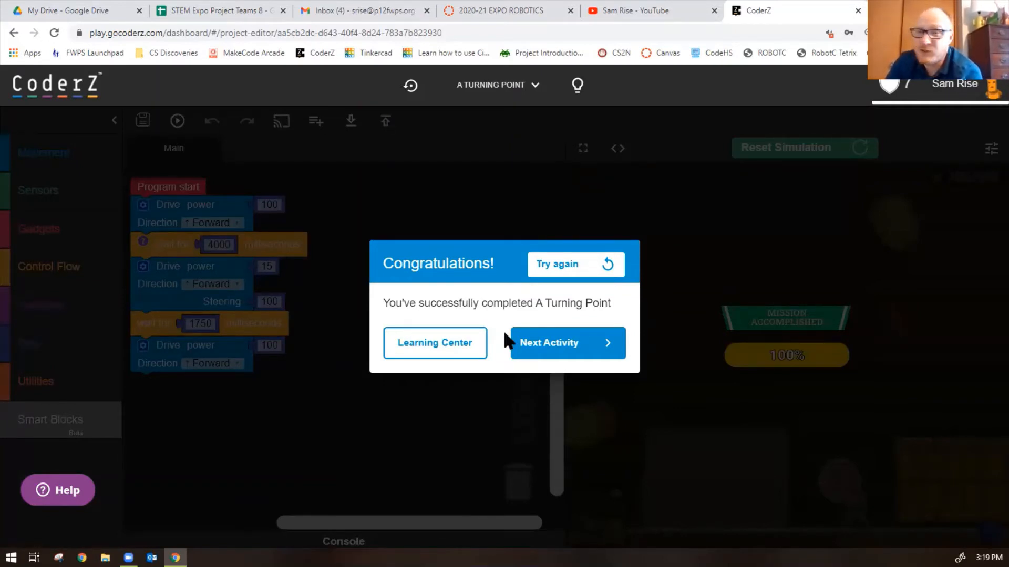
Run the Learning Curve starter program at power 100, steering 100, then stop it at 0 points.
{"action": "left_click", "coordinate": [544, 343]}
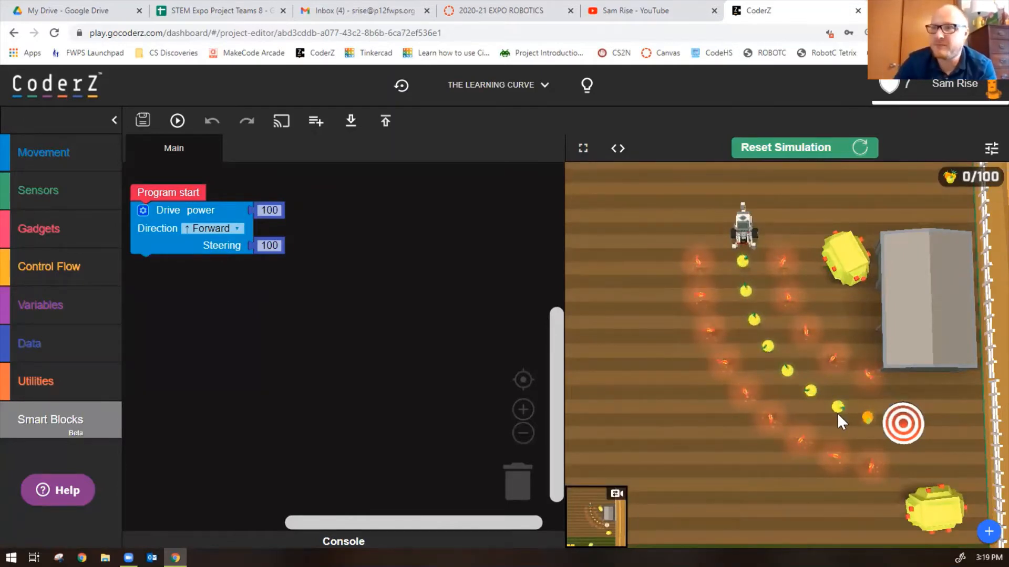
{"action": "left_click", "coordinate": [277, 210]}
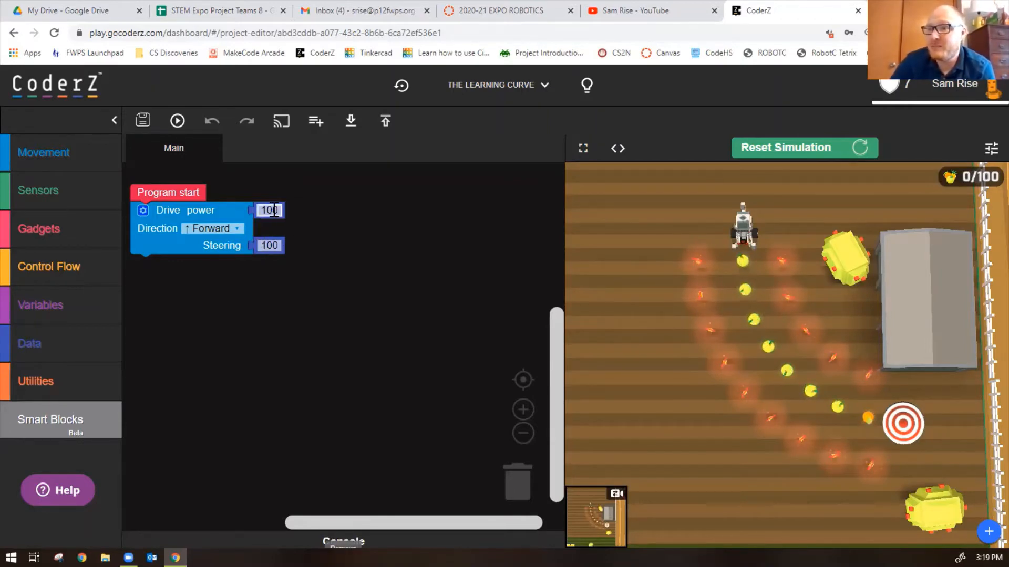
{"action": "left_click", "coordinate": [378, 315]}
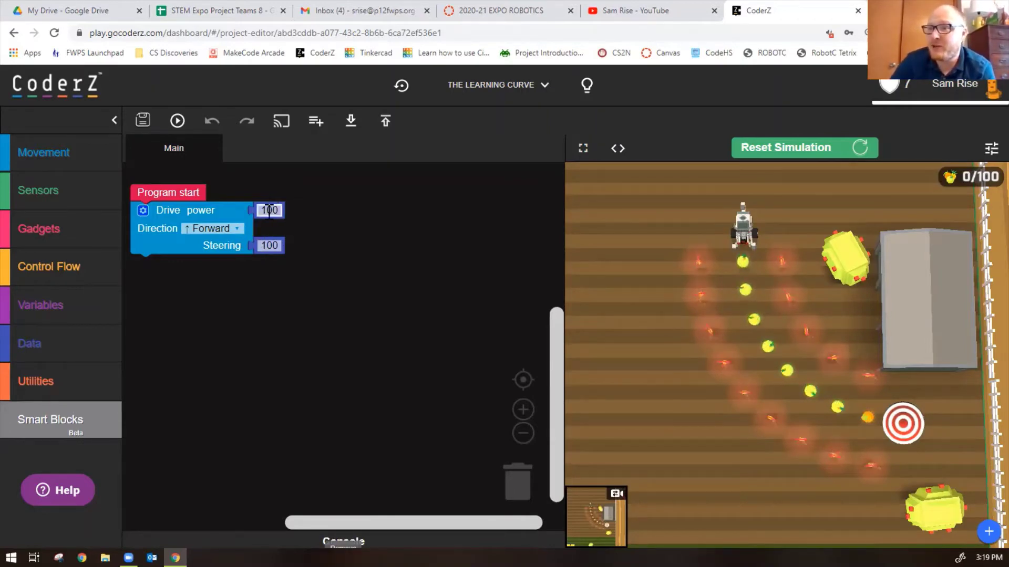
{"action": "left_click", "coordinate": [178, 122]}
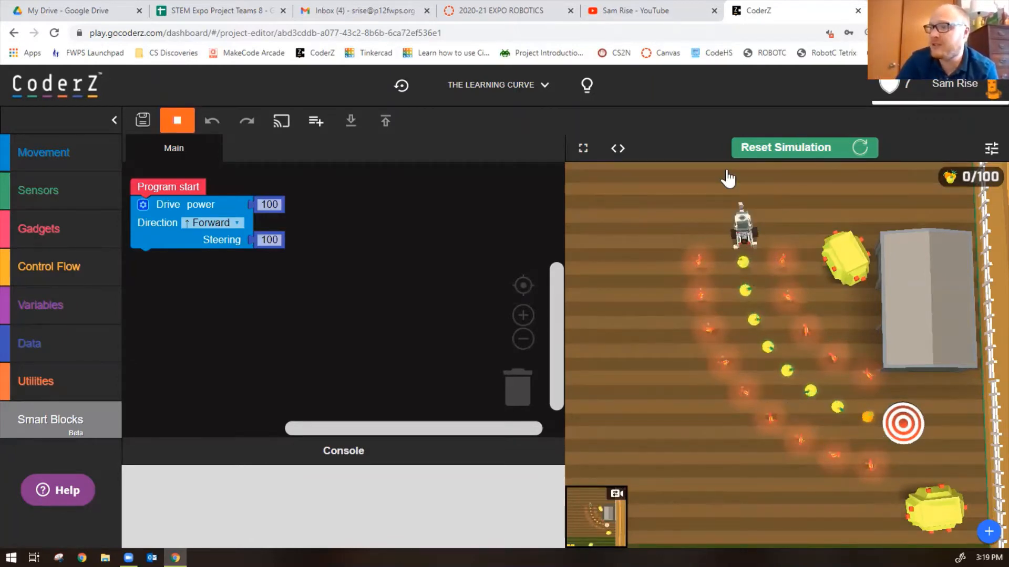
{"action": "left_click", "coordinate": [179, 125]}
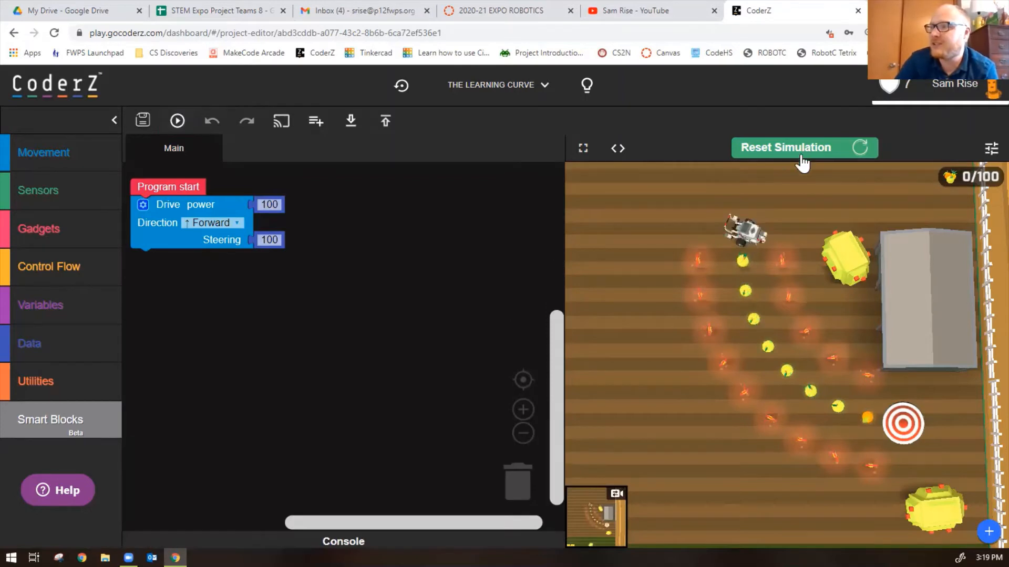
Reset, set Steering to -10 and run, then stop the attempt.
{"action": "left_click", "coordinate": [802, 148]}
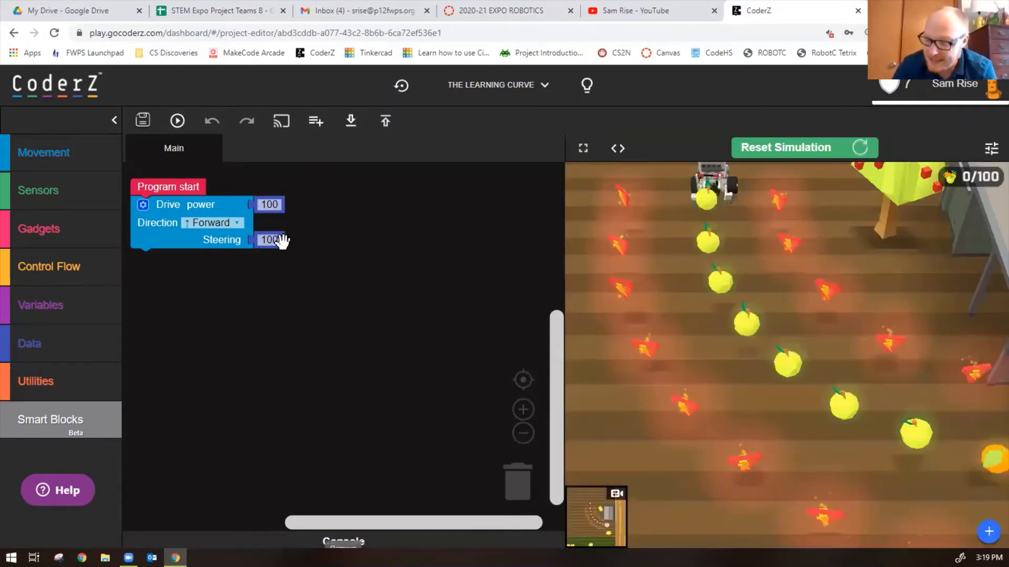
{"action": "left_click", "coordinate": [272, 240]}
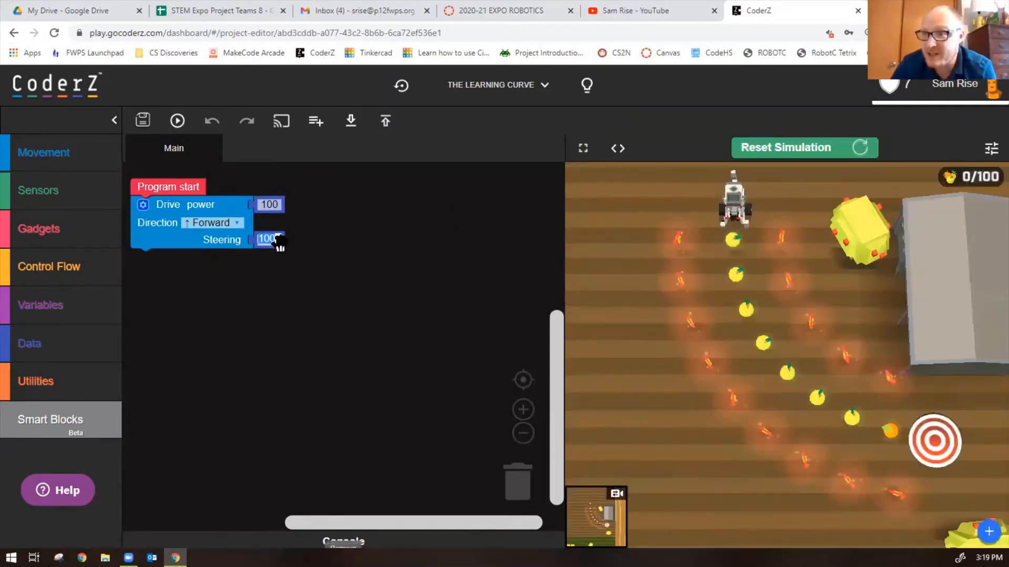
{"action": "type", "text": "-"}
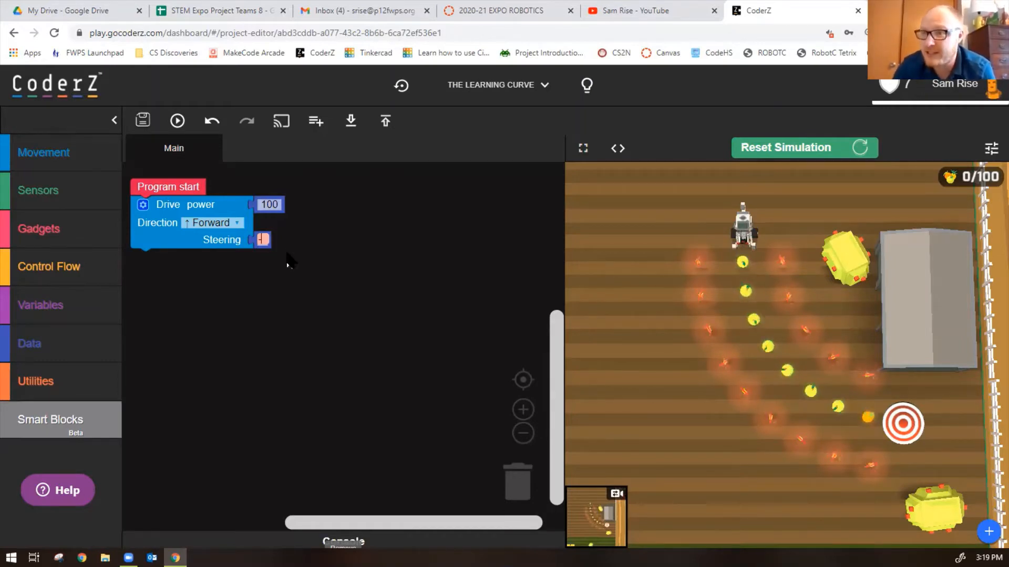
{"action": "type", "text": "10"}
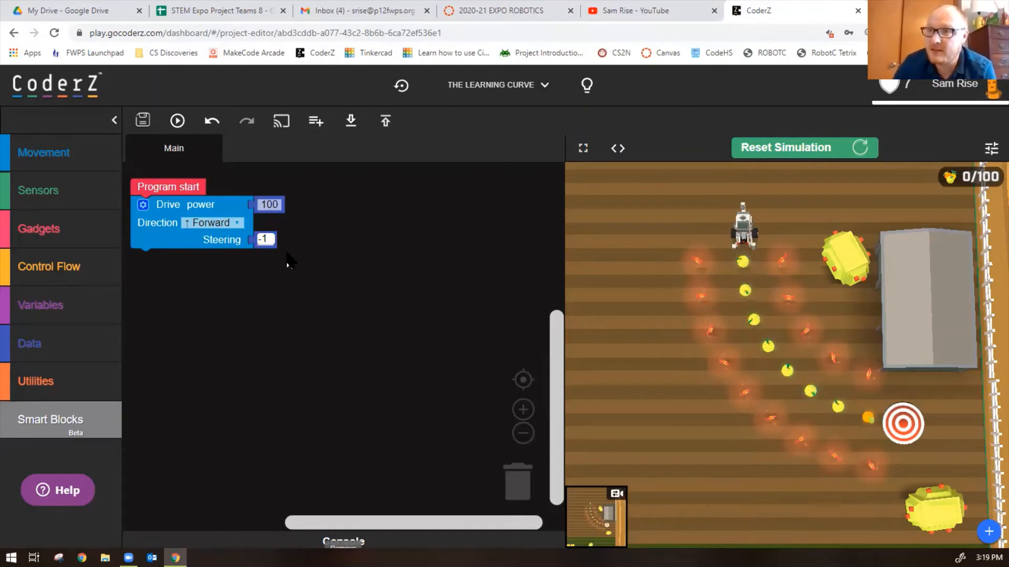
{"action": "left_click", "coordinate": [177, 121]}
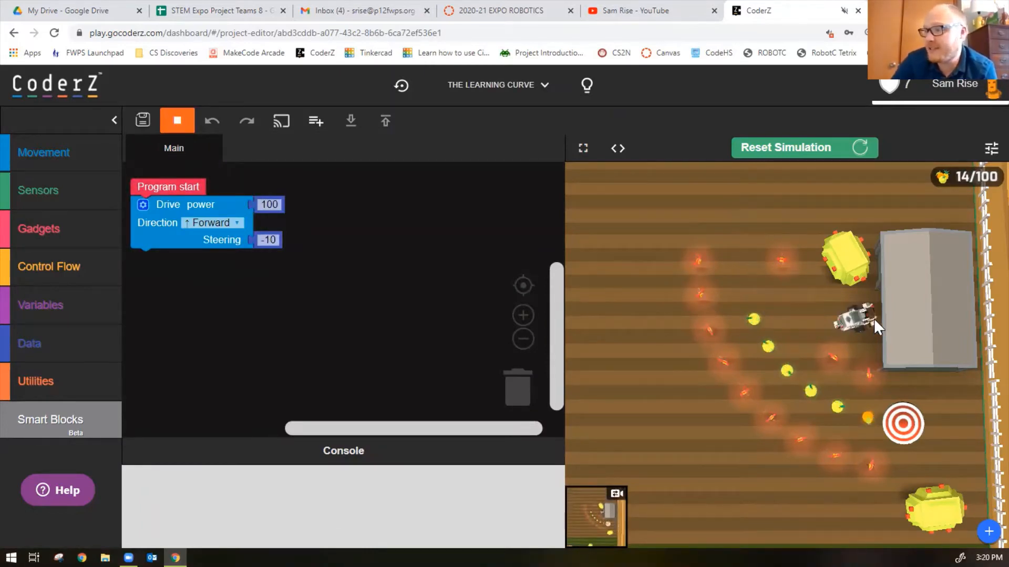
{"action": "left_click", "coordinate": [180, 122]}
Reset, set Steering to -5 and run until Mission Accomplished.
{"action": "left_click", "coordinate": [800, 148]}
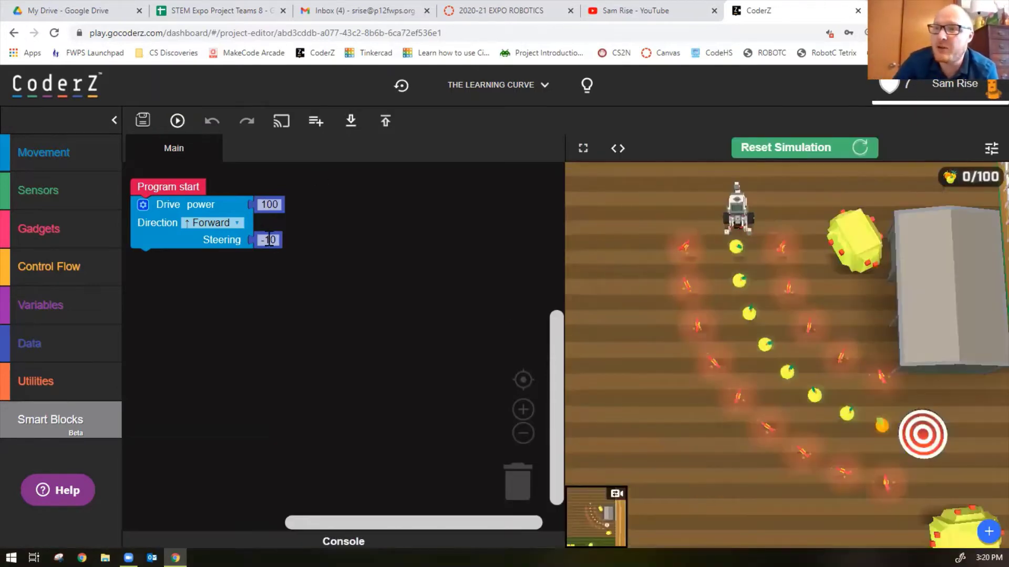
{"action": "left_click", "coordinate": [270, 240]}
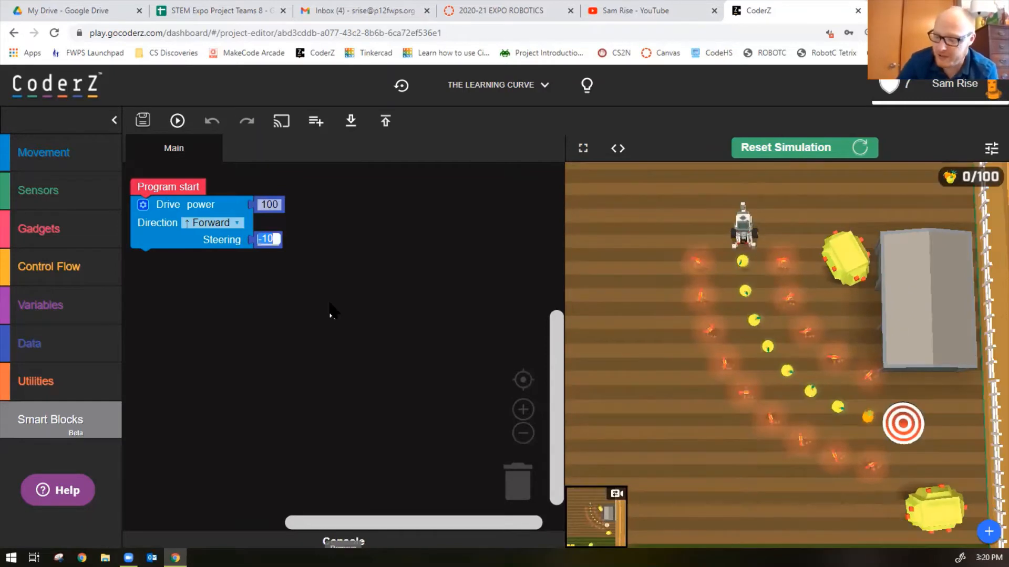
{"action": "type", "text": "-5"}
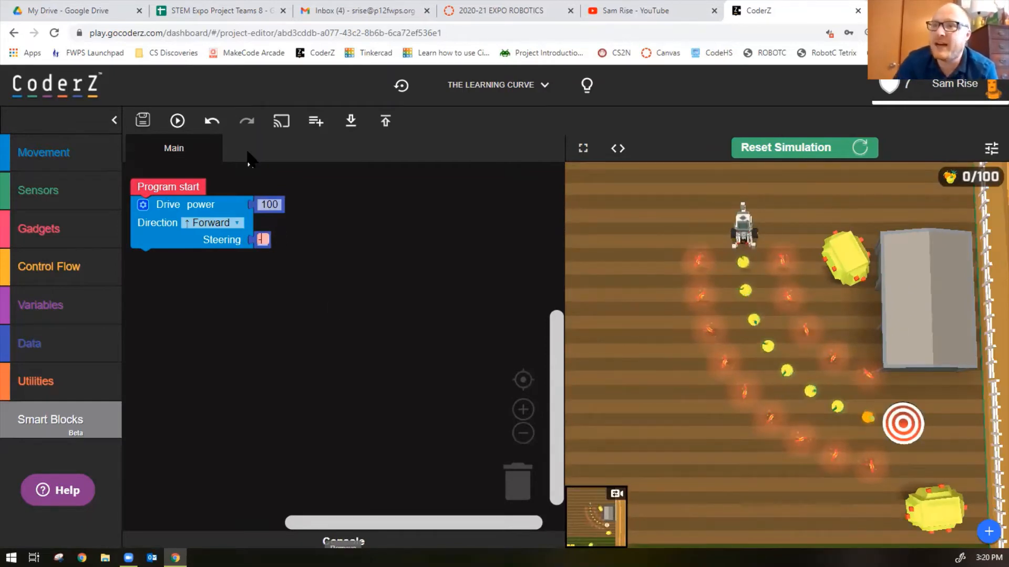
{"action": "left_click", "coordinate": [177, 120]}
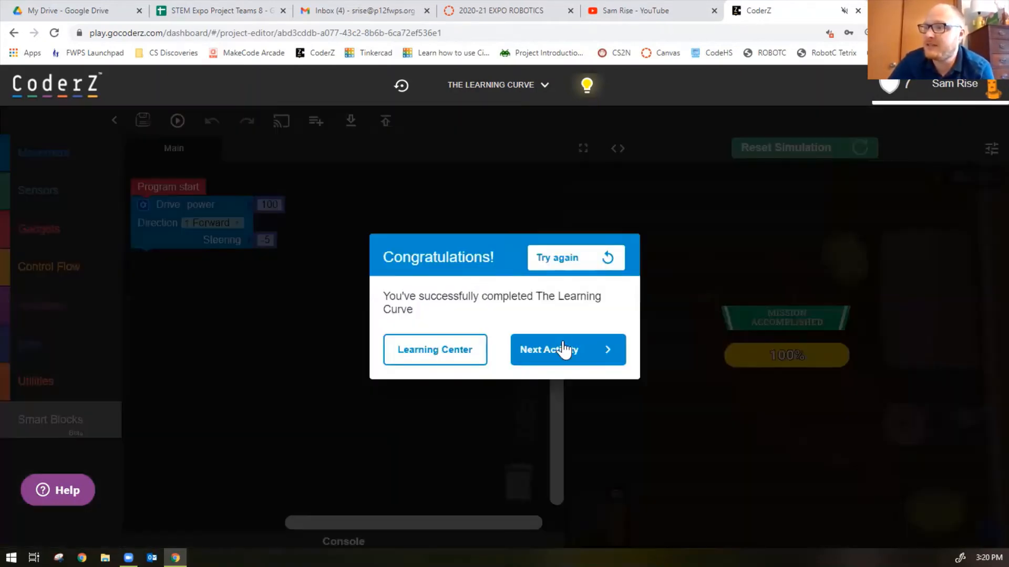
Continue to the next activity, loading Wait Your Turn.
{"action": "left_click", "coordinate": [565, 348]}
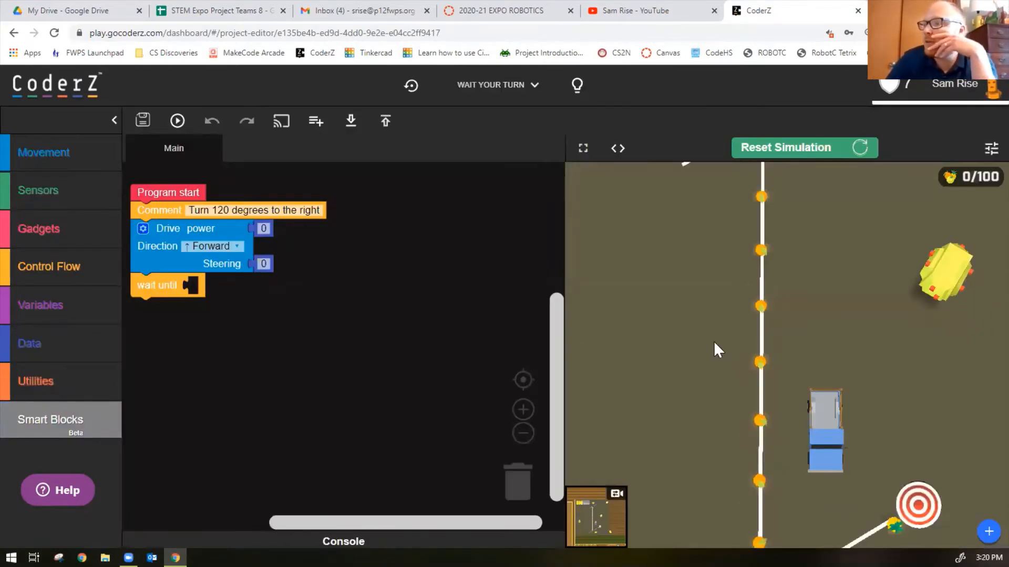
{"action": "scroll", "coordinate": [714, 341], "scroll_direction": "down", "scroll_amount": 3}
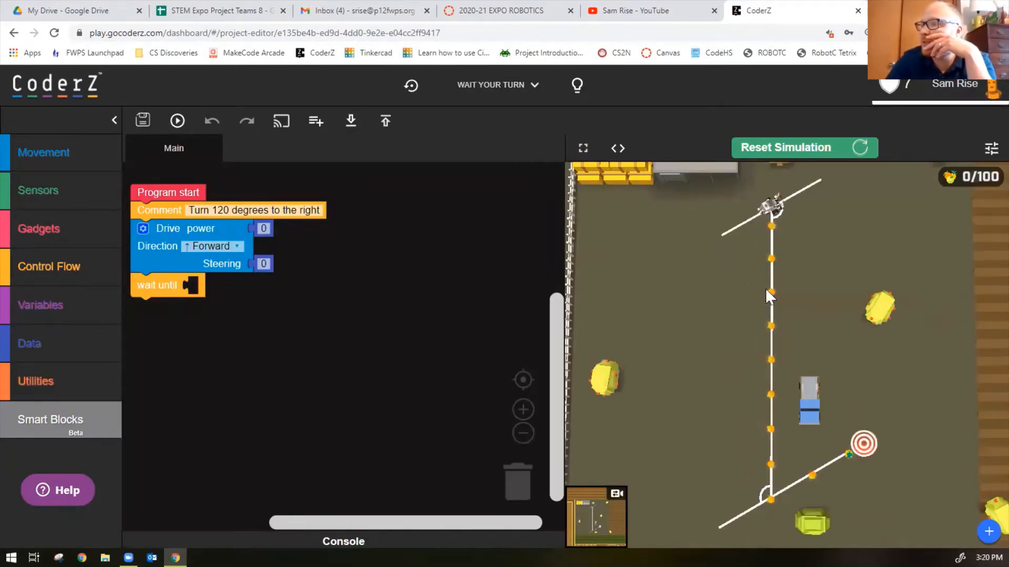
{"action": "scroll", "coordinate": [766, 288], "scroll_direction": "up", "scroll_amount": 2}
{"action": "scroll", "coordinate": [778, 219], "scroll_direction": "down", "scroll_amount": 2}
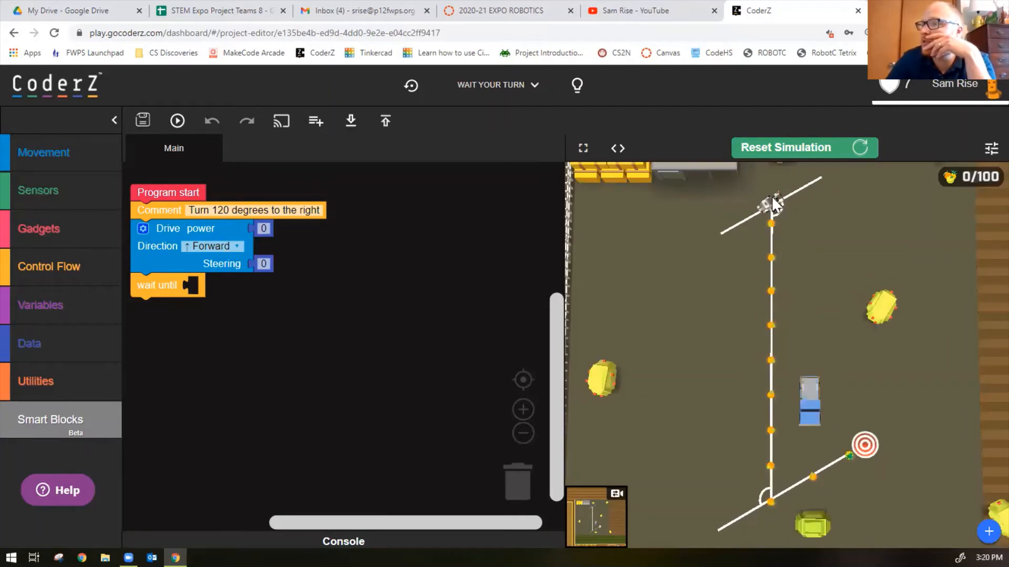
{"action": "scroll", "coordinate": [772, 186], "scroll_direction": "up", "scroll_amount": 3}
{"action": "scroll", "coordinate": [770, 182], "scroll_direction": "down", "scroll_amount": 2}
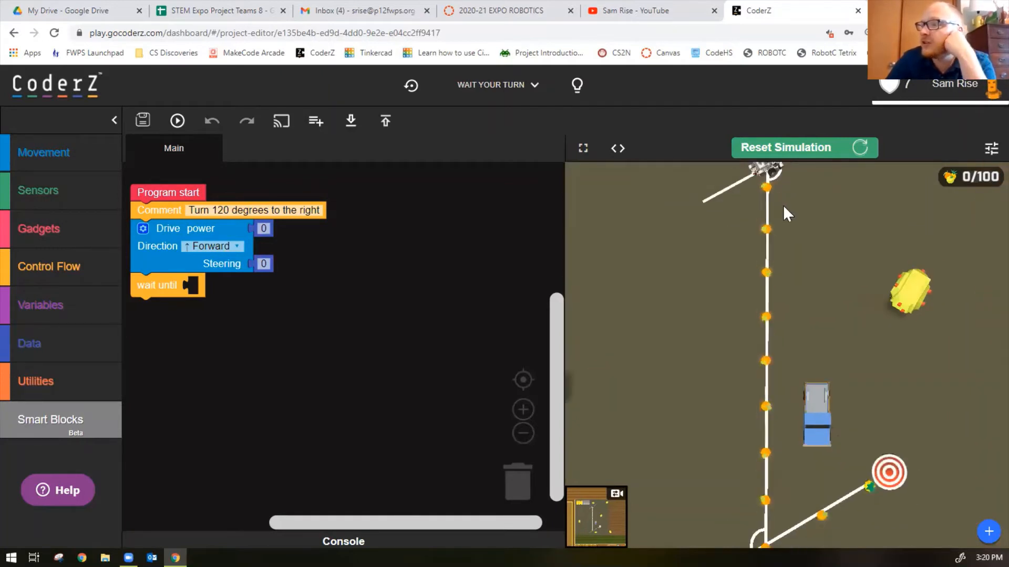
{"action": "scroll", "coordinate": [777, 226], "scroll_direction": "down", "scroll_amount": 2}
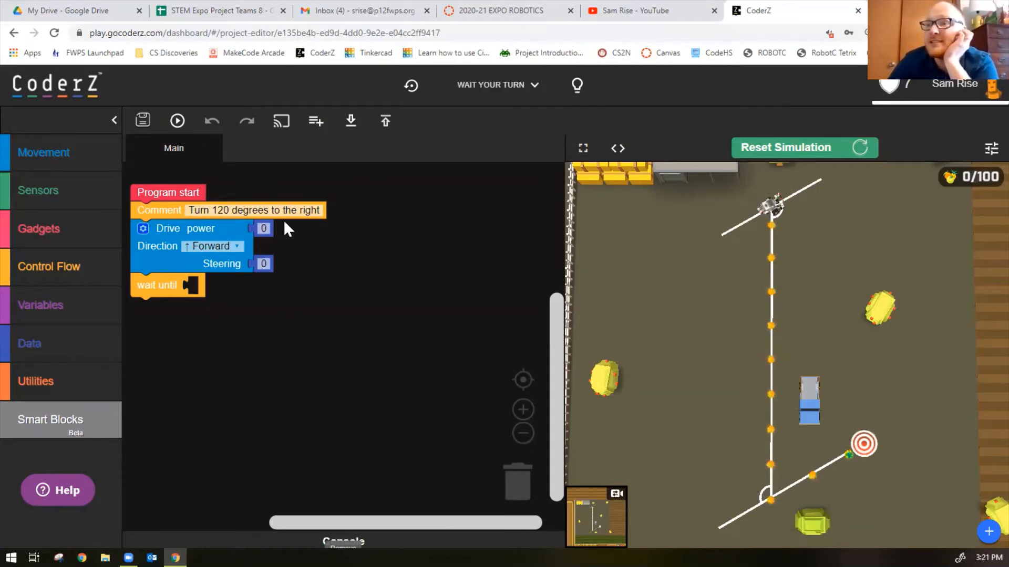
{"action": "type", "text": "0"}
{"action": "type", "text": "15"}
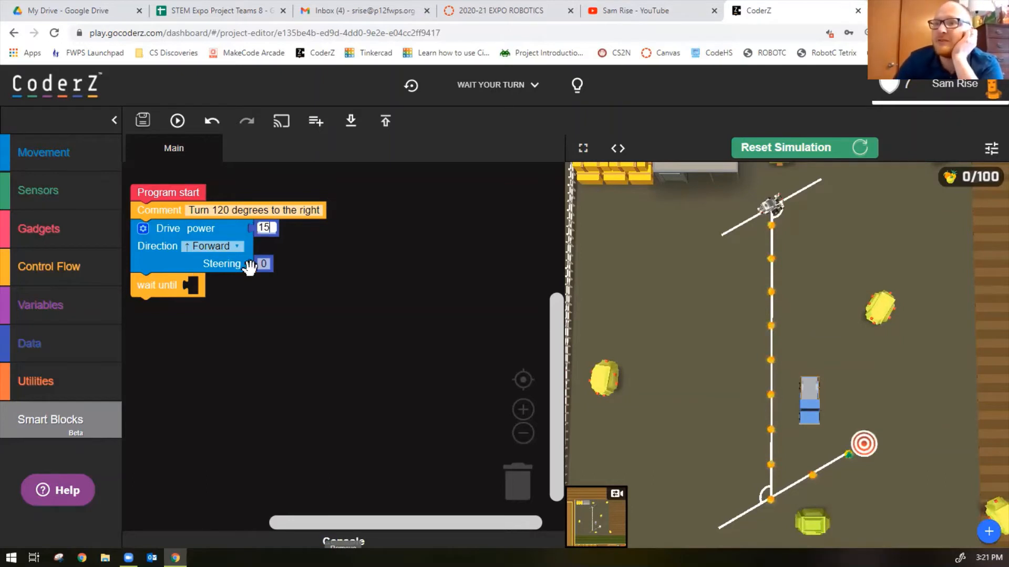
Give the Drive block power 15 and steering 100.
{"action": "left_click", "coordinate": [263, 264]}
{"action": "key", "text": "Tab"}
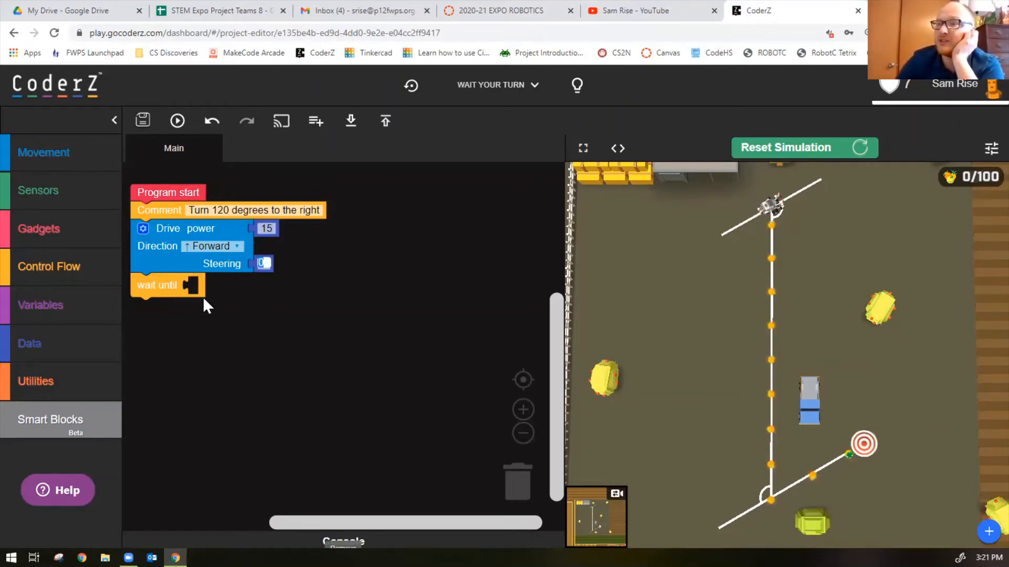
{"action": "type", "text": "100"}
{"action": "left_click", "coordinate": [365, 349]}
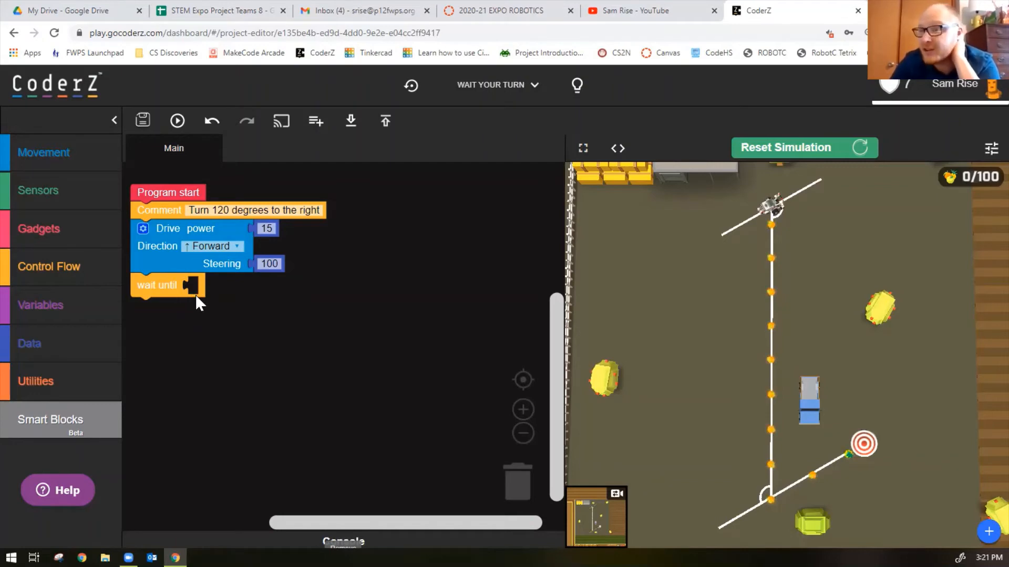
{"action": "left_click", "coordinate": [225, 209]}
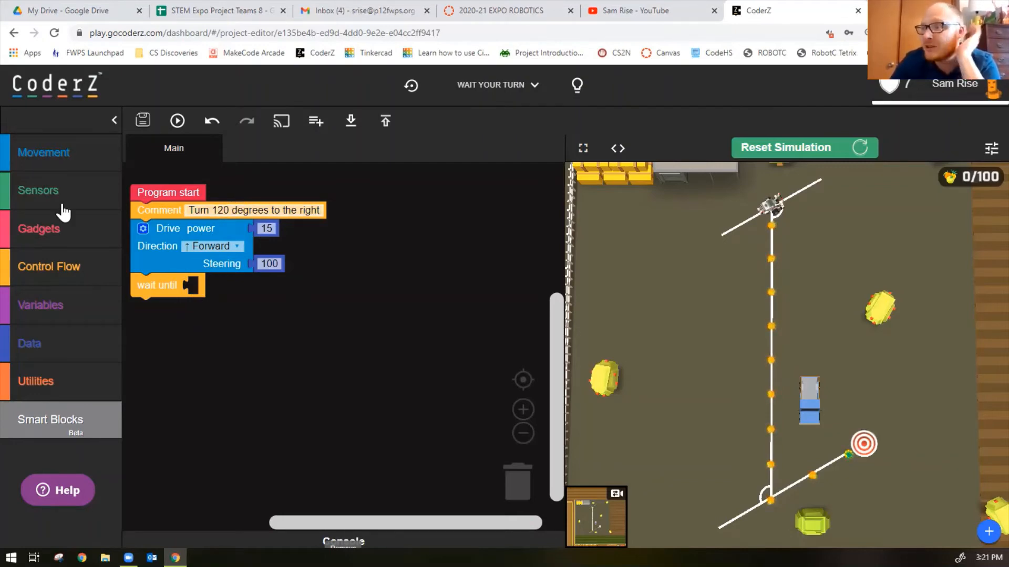
Bring a get gyro angle sensor block onto the workspace below the program.
{"action": "left_click", "coordinate": [38, 190]}
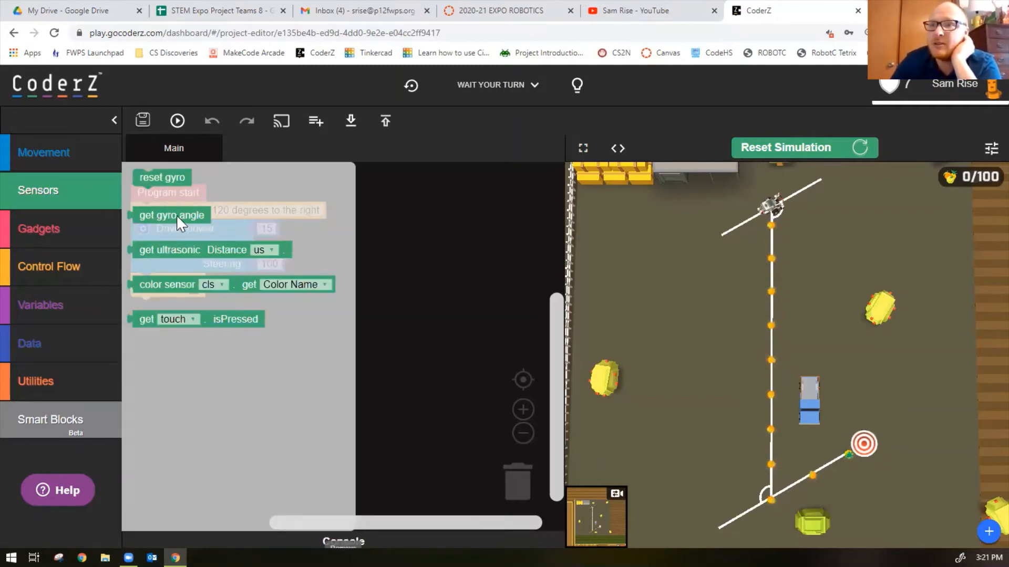
{"action": "mouse_move", "coordinate": [158, 216]}
{"action": "left_mouse_down"}
{"action": "mouse_move", "coordinate": [237, 286]}
{"action": "mouse_move", "coordinate": [150, 177]}
{"action": "left_mouse_up"}
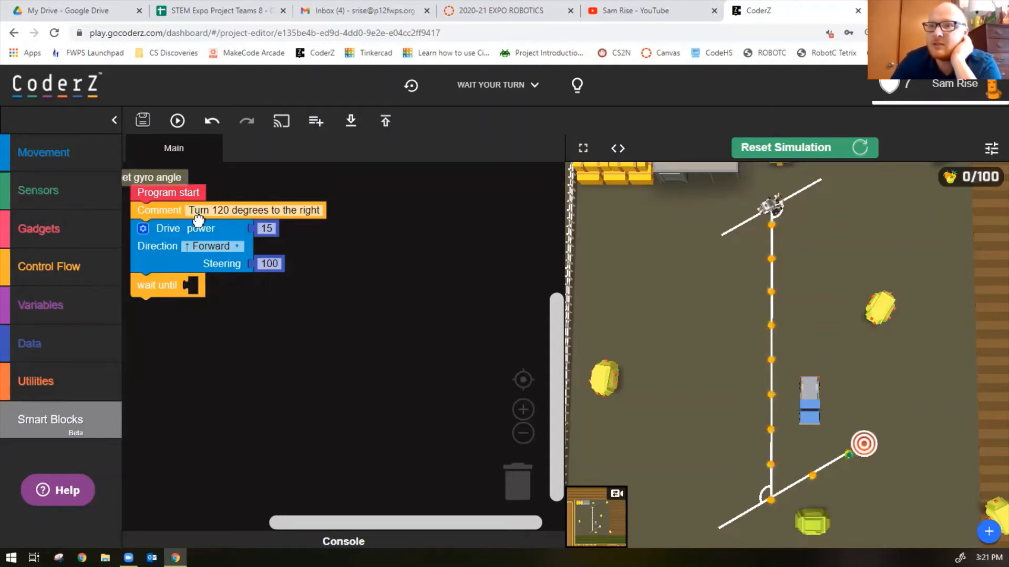
{"action": "left_click", "coordinate": [38, 189]}
{"action": "left_click_drag", "start_coordinate": [171, 215], "coordinate": [388, 285]}
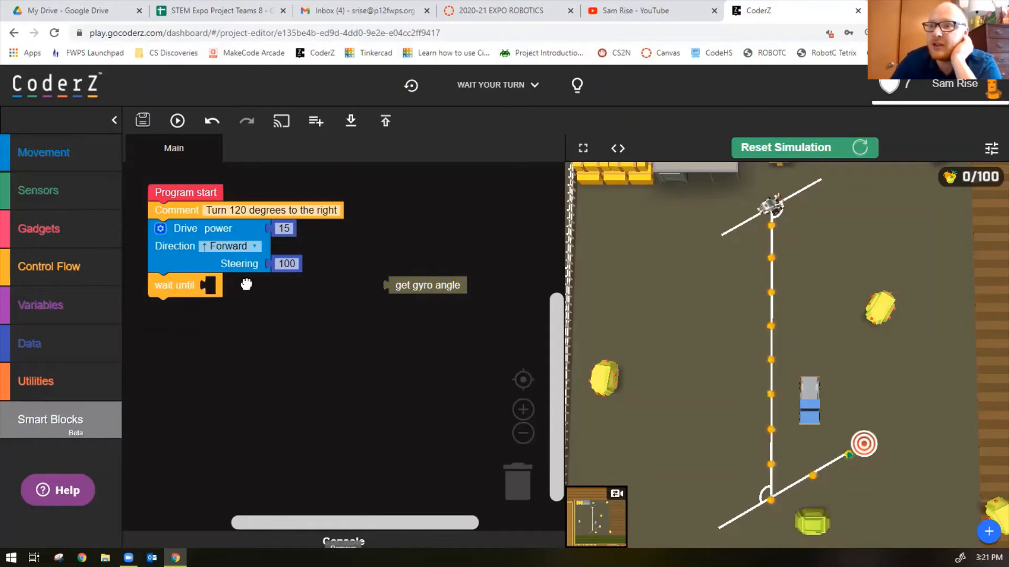
{"action": "left_click_drag", "start_coordinate": [246, 284], "coordinate": [257, 288]}
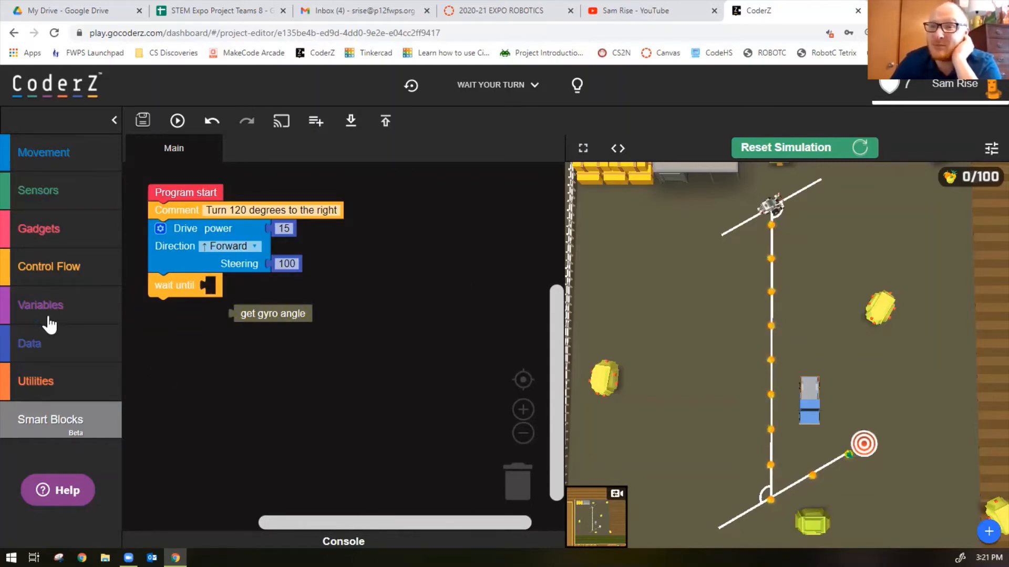
Add a wait until gyro angle < 90 block from Control Flow.
{"action": "left_click", "coordinate": [40, 347]}
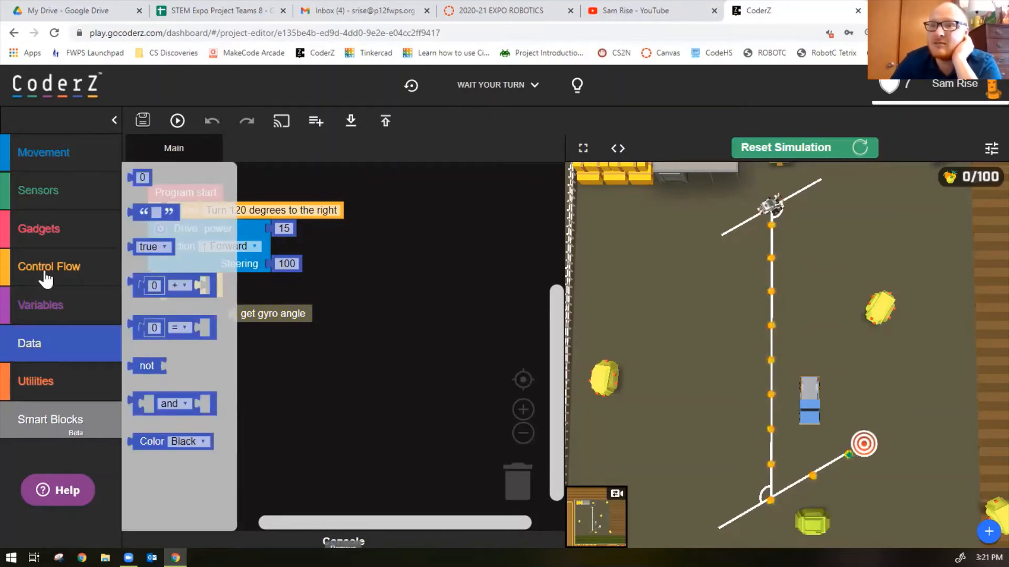
{"action": "left_click", "coordinate": [47, 307]}
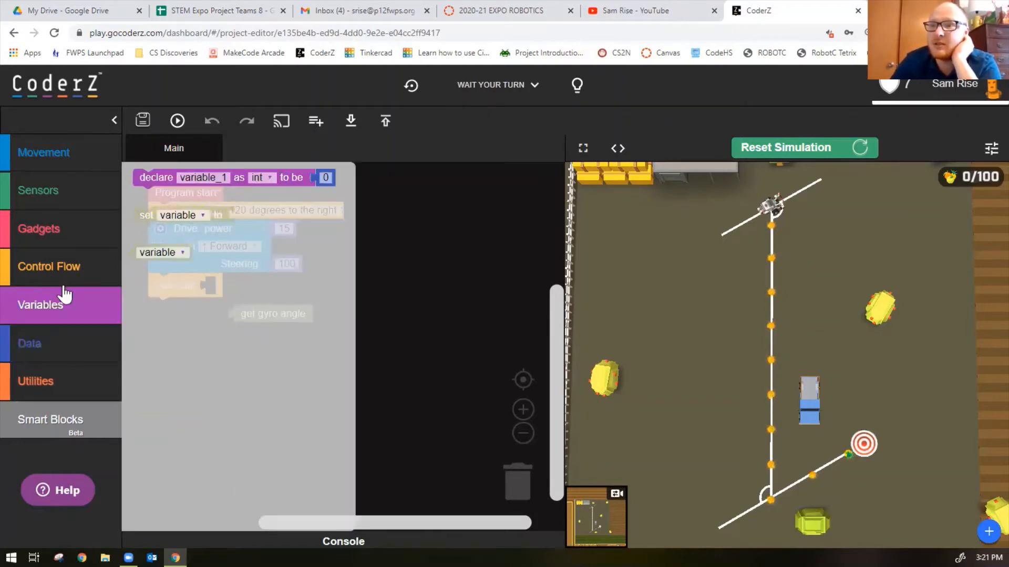
{"action": "left_click", "coordinate": [49, 267]}
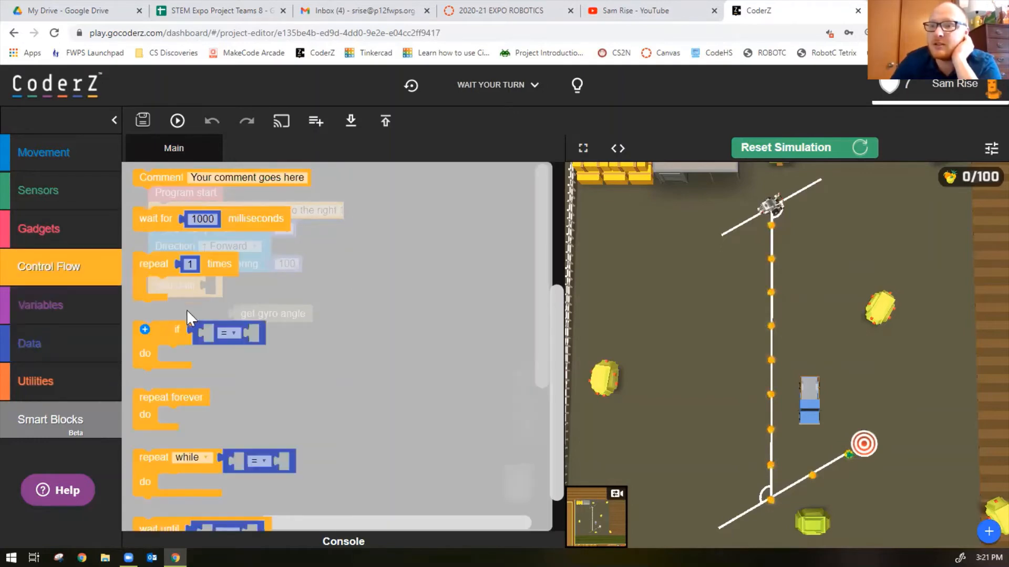
{"action": "scroll", "coordinate": [187, 308], "scroll_direction": "down", "scroll_amount": 5}
{"action": "scroll", "coordinate": [211, 430], "scroll_direction": "down", "scroll_amount": 1}
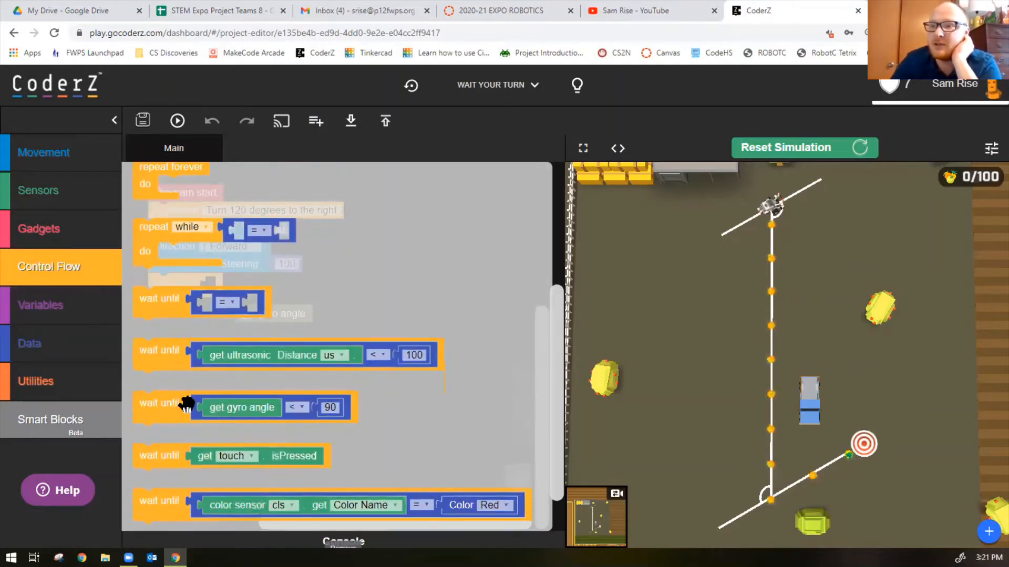
{"action": "left_click_drag", "start_coordinate": [160, 405], "coordinate": [175, 311]}
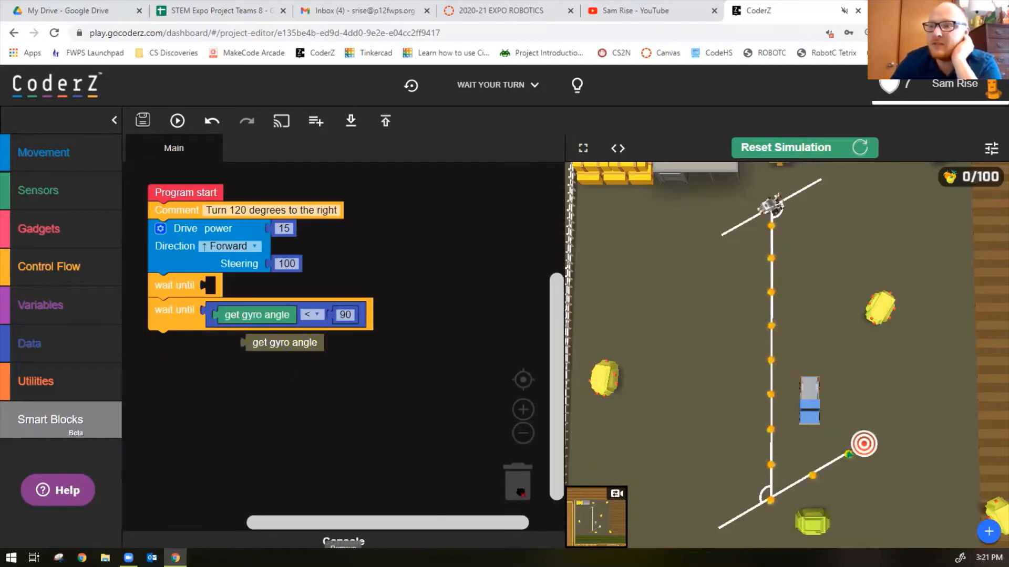
Discard the empty wait-until and attach the gyro wait under the Drive block.
{"action": "left_click_drag", "start_coordinate": [182, 311], "coordinate": [193, 369]}
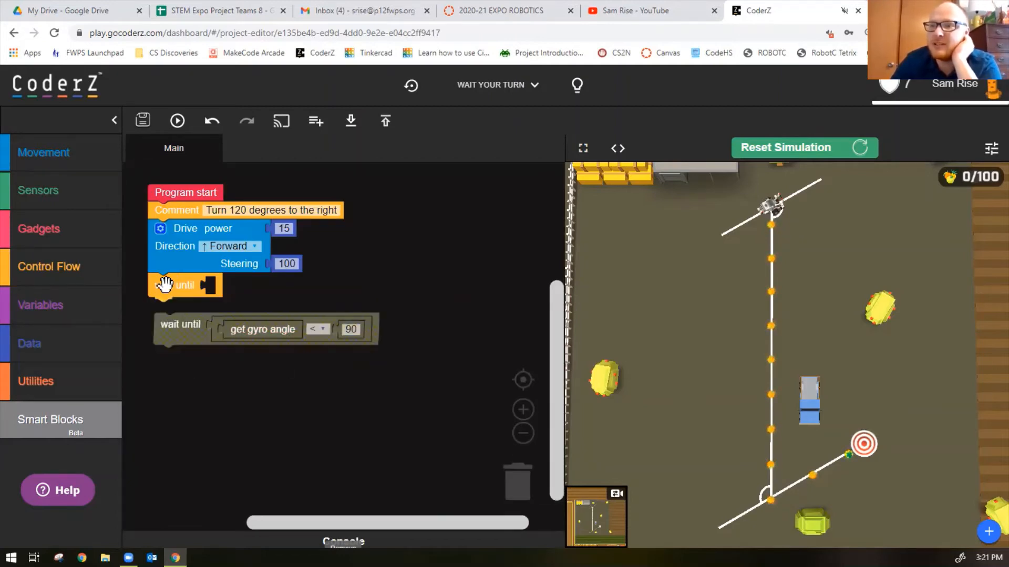
{"action": "left_click_drag", "start_coordinate": [165, 286], "coordinate": [517, 488]}
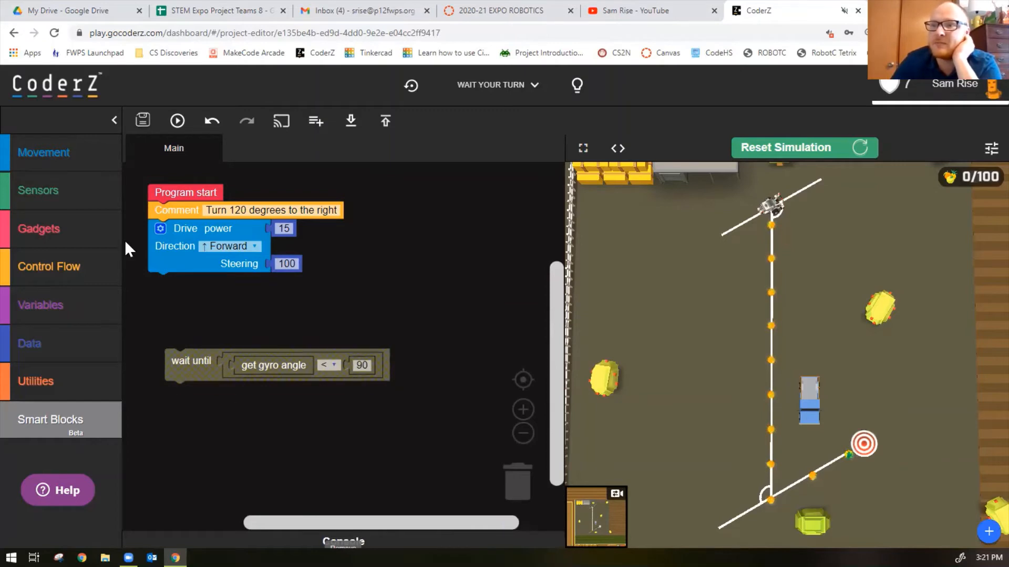
{"action": "left_click_drag", "start_coordinate": [190, 371], "coordinate": [175, 295]}
{"action": "left_click", "coordinate": [74, 192]}
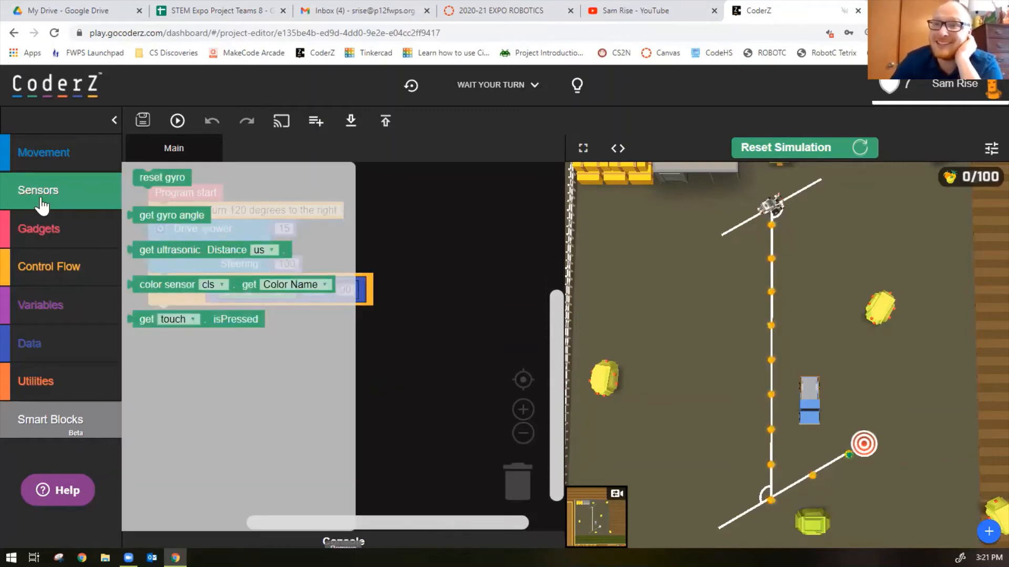
Browse the Gadgets and Control Flow block palettes.
{"action": "left_click", "coordinate": [73, 193]}
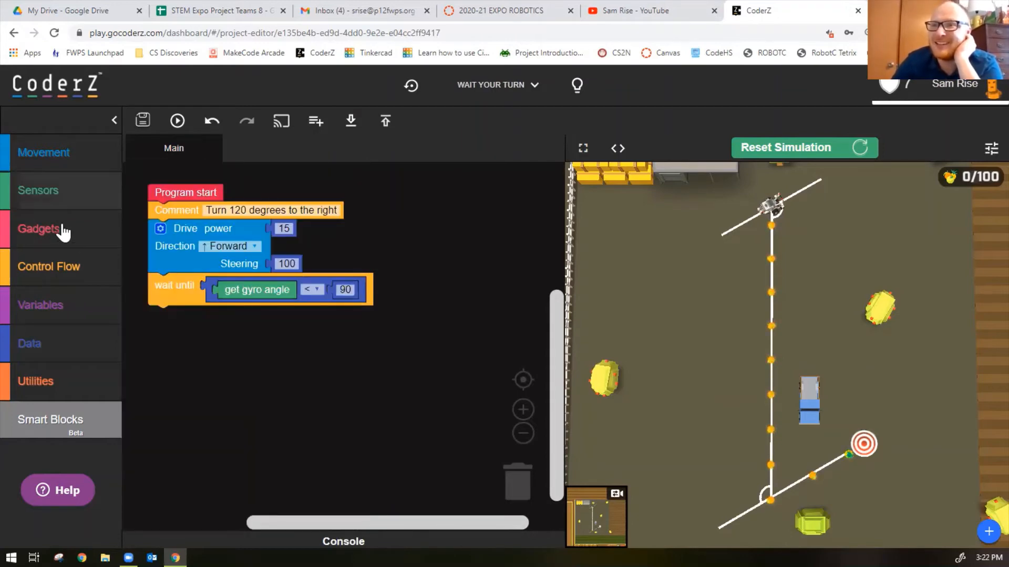
{"action": "left_click", "coordinate": [59, 236]}
{"action": "left_click", "coordinate": [55, 261]}
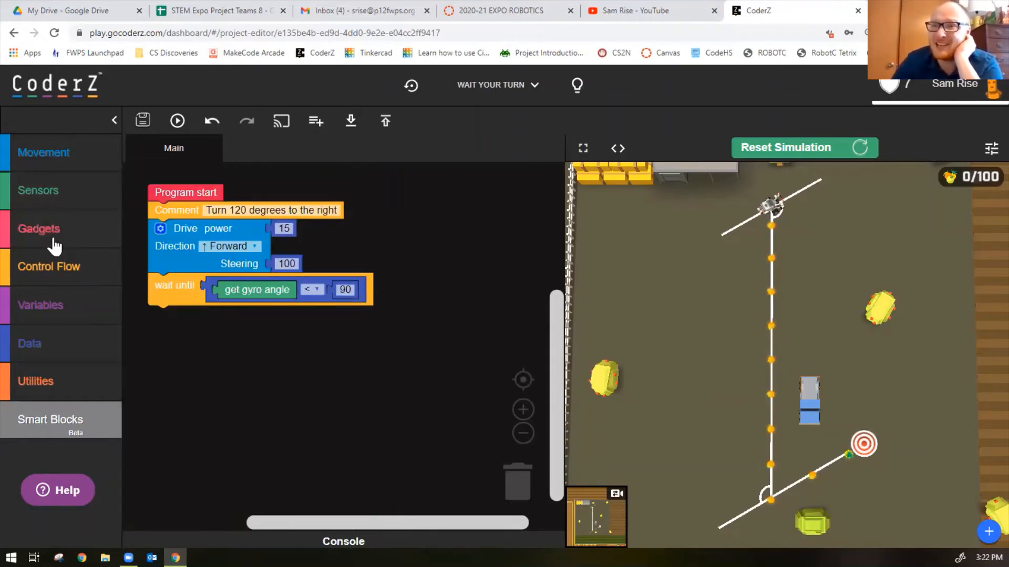
{"action": "left_click", "coordinate": [51, 268]}
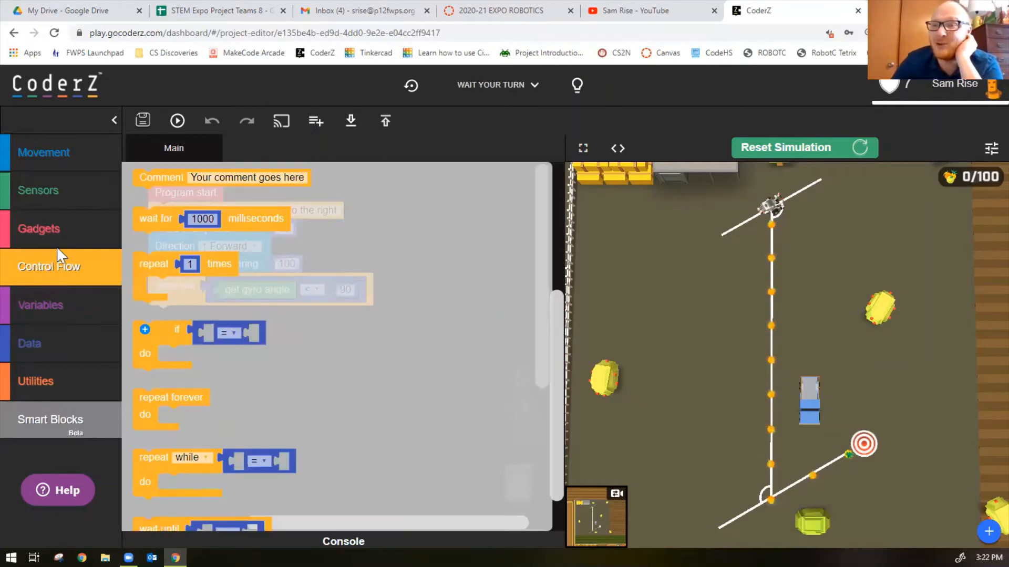
{"action": "scroll", "coordinate": [169, 418], "scroll_direction": "down", "scroll_amount": 3}
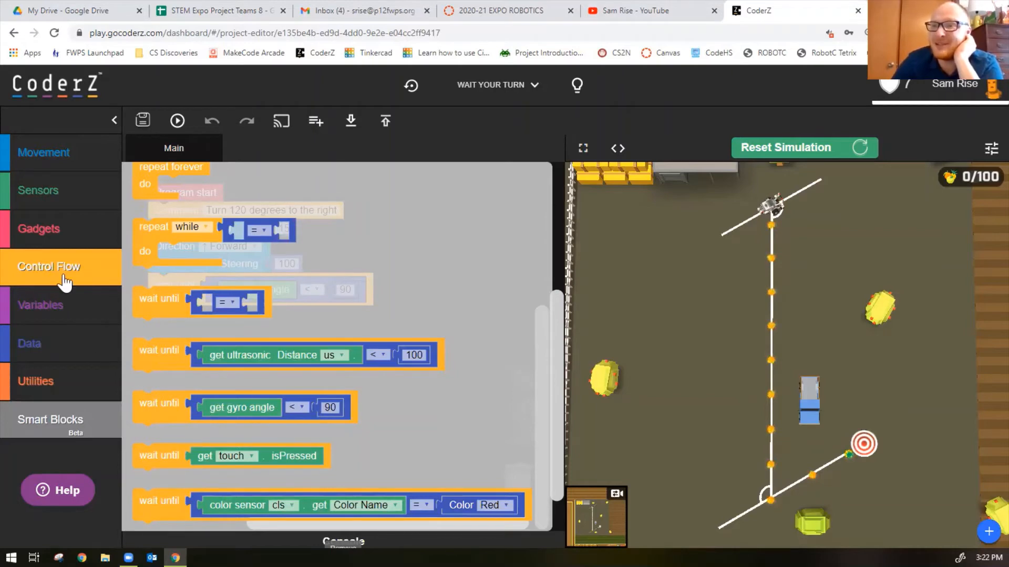
{"action": "left_click", "coordinate": [526, 445]}
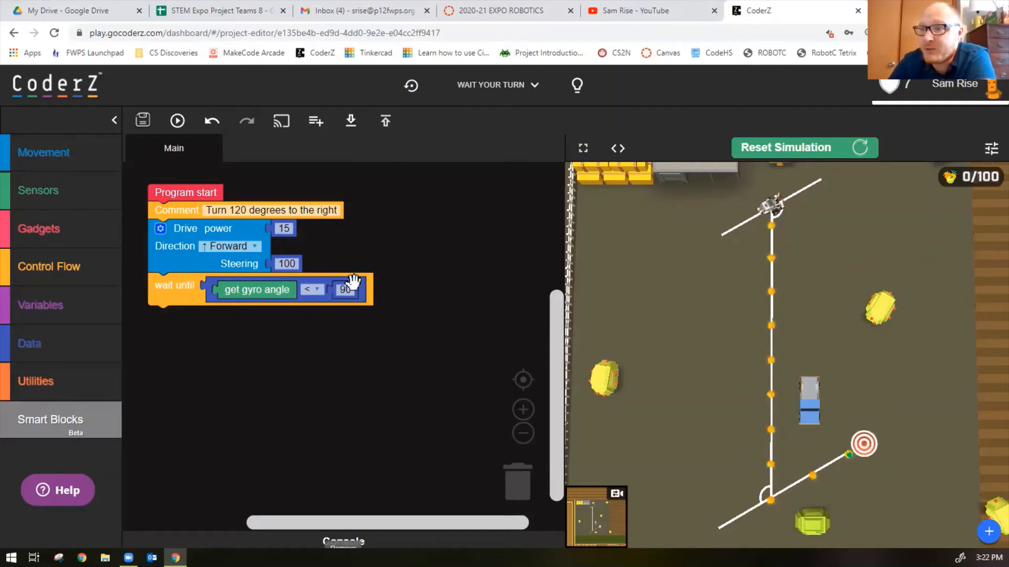
Change the gyro wait threshold from 90 to 120 and run the simulation.
{"action": "left_click", "coordinate": [346, 289]}
{"action": "double_click", "coordinate": [346, 289]}
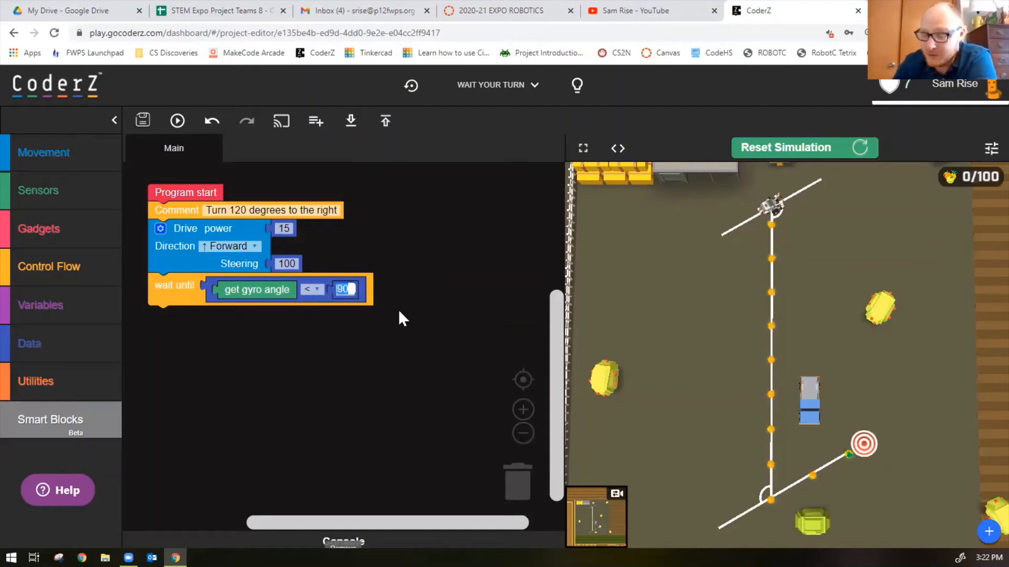
{"action": "type", "text": "120"}
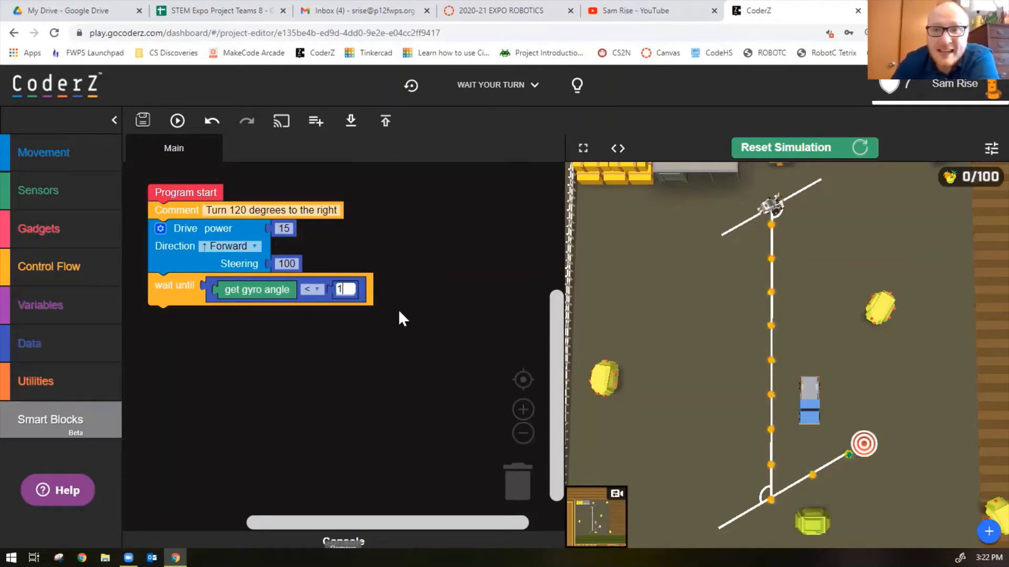
{"action": "left_click", "coordinate": [177, 120]}
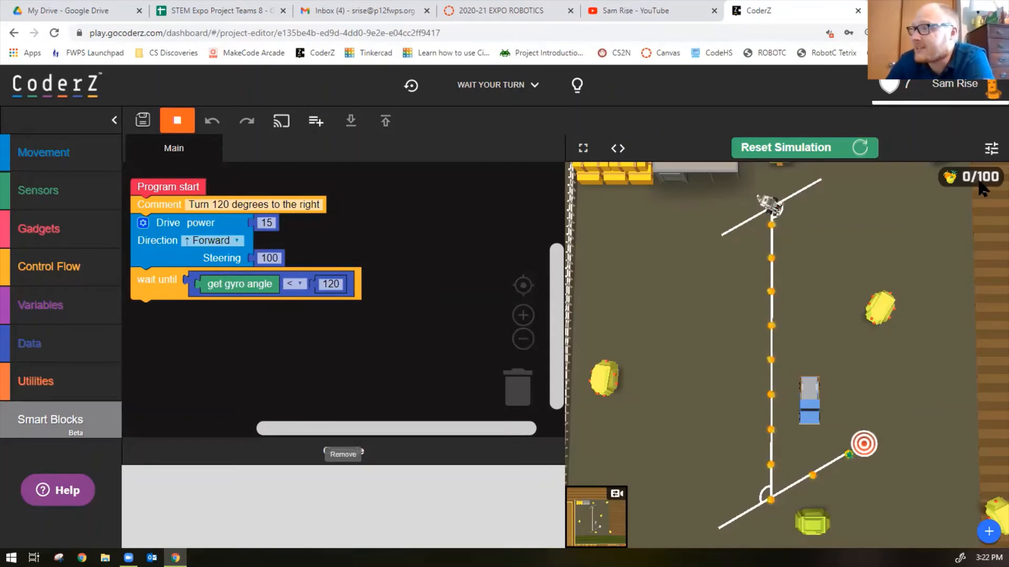
Show the gyroscope readouts, reset the simulation and switch to a top-down full-field view.
{"action": "left_click", "coordinate": [935, 175]}
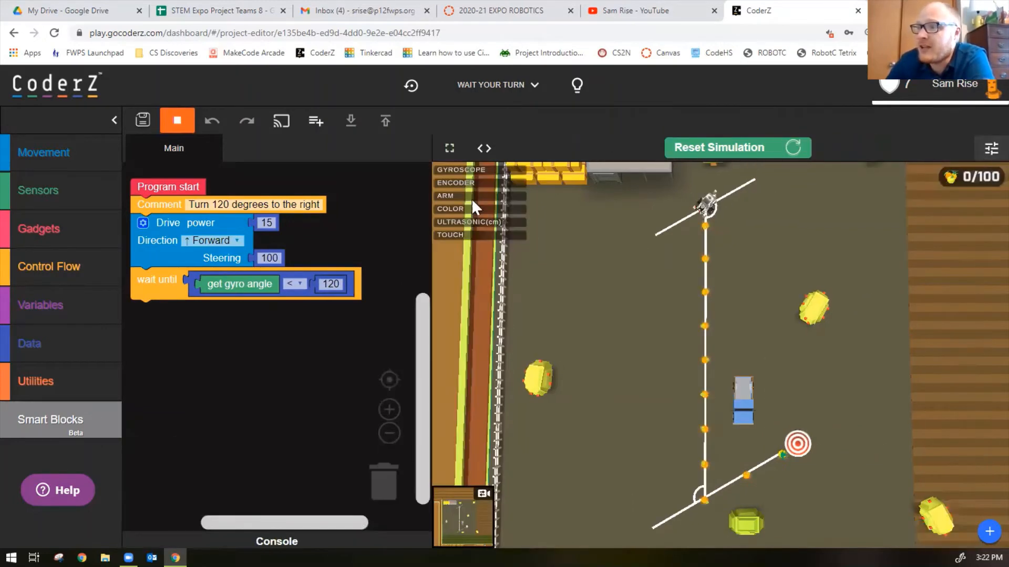
{"action": "left_click", "coordinate": [466, 170]}
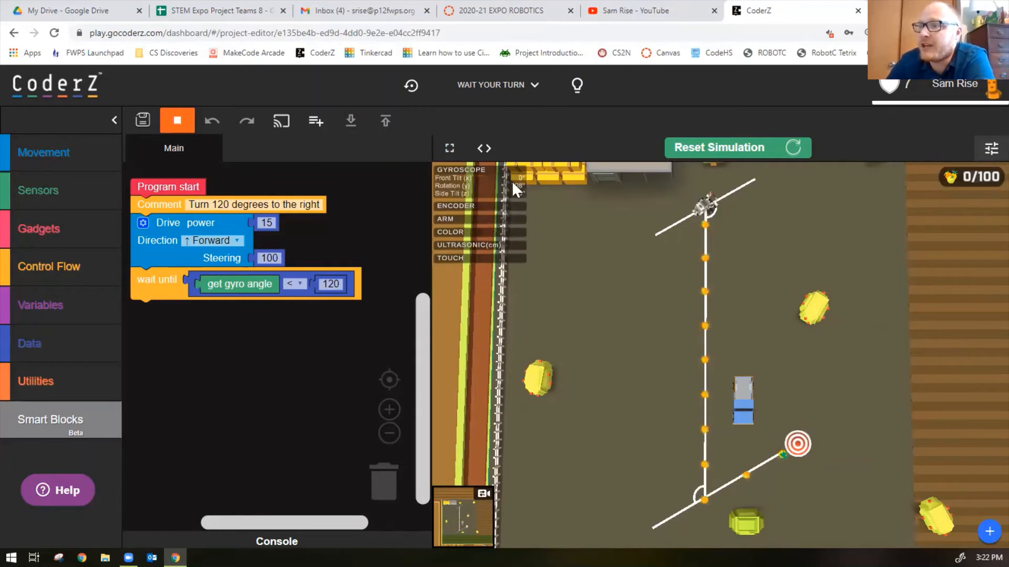
{"action": "scroll", "coordinate": [512, 186], "scroll_direction": "up", "scroll_amount": 3}
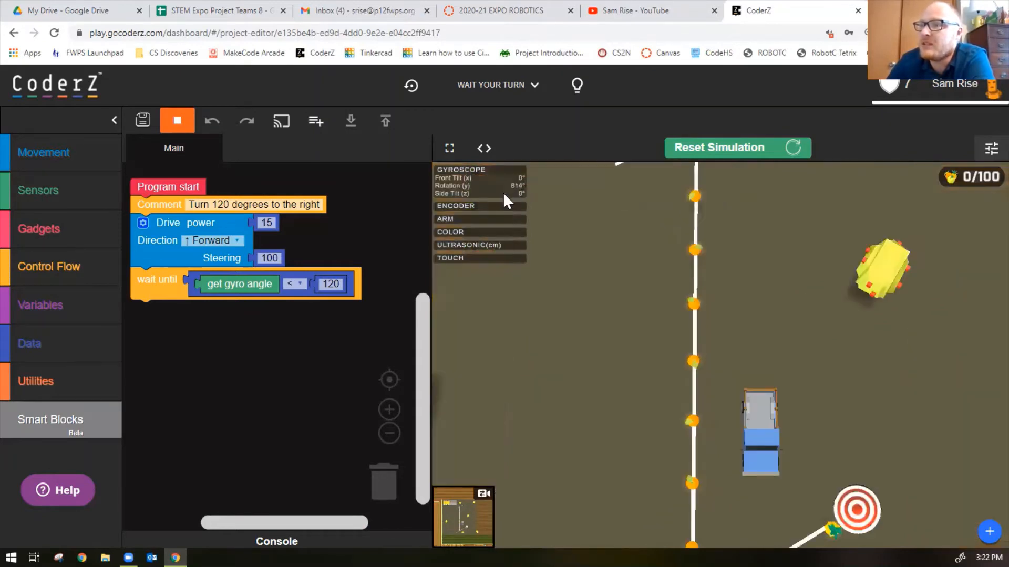
{"action": "scroll", "coordinate": [503, 193], "scroll_direction": "down", "scroll_amount": 3}
{"action": "left_click", "coordinate": [177, 121]}
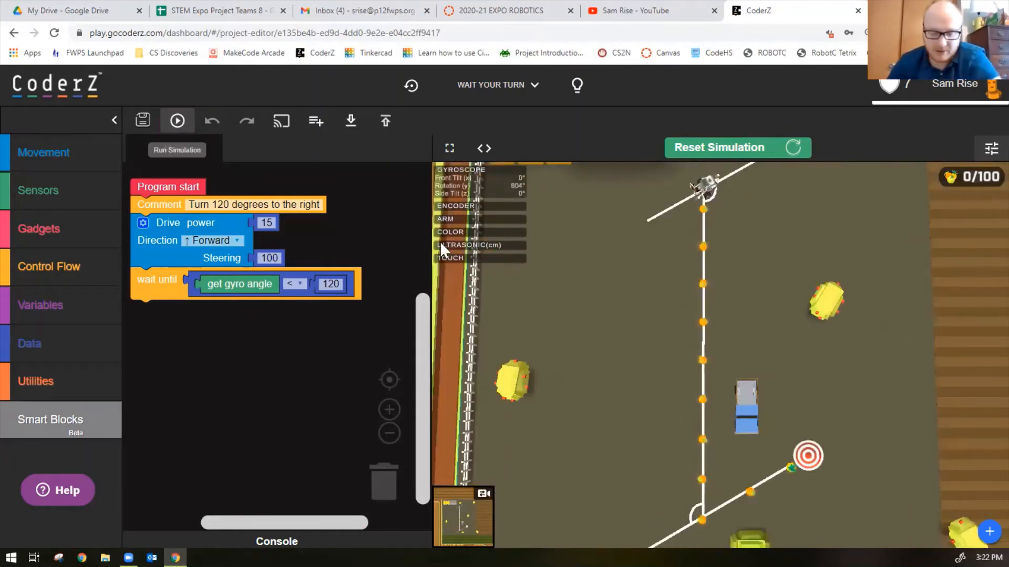
{"action": "scroll", "coordinate": [419, 241], "scroll_direction": "up", "scroll_amount": 1}
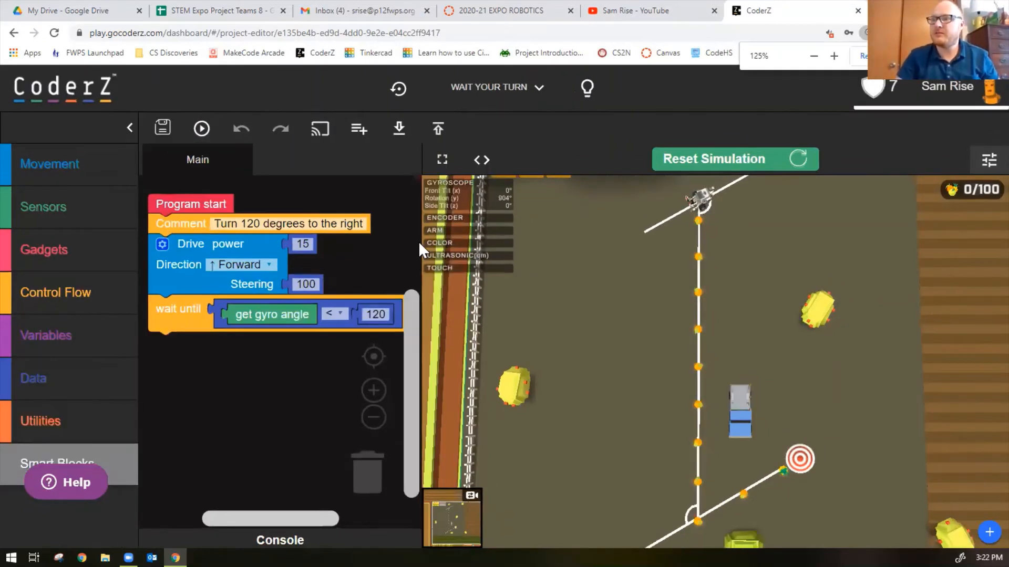
{"action": "scroll", "coordinate": [419, 241], "scroll_direction": "down", "scroll_amount": 1, "text": "ctrl"}
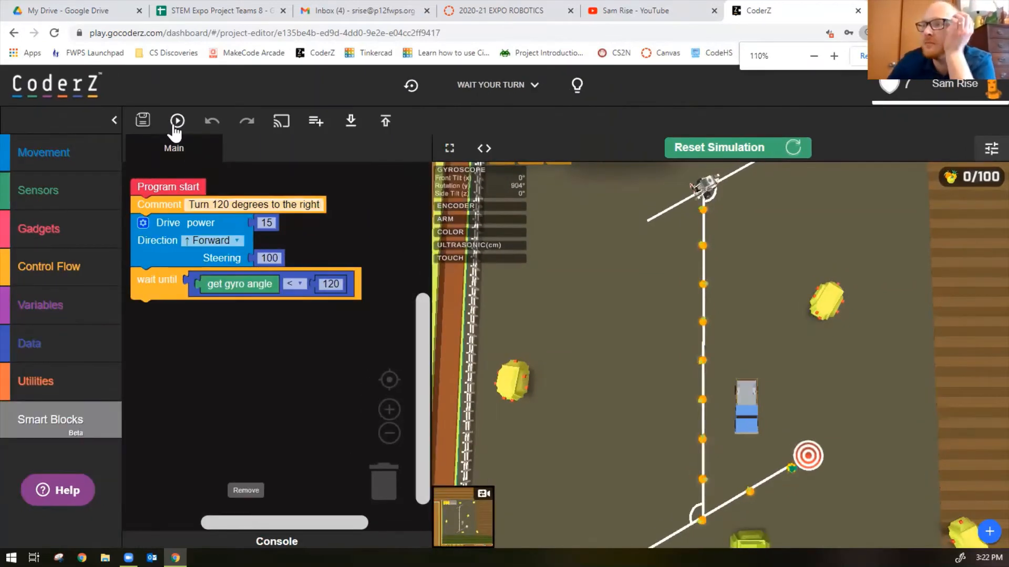
{"action": "left_click", "coordinate": [177, 121]}
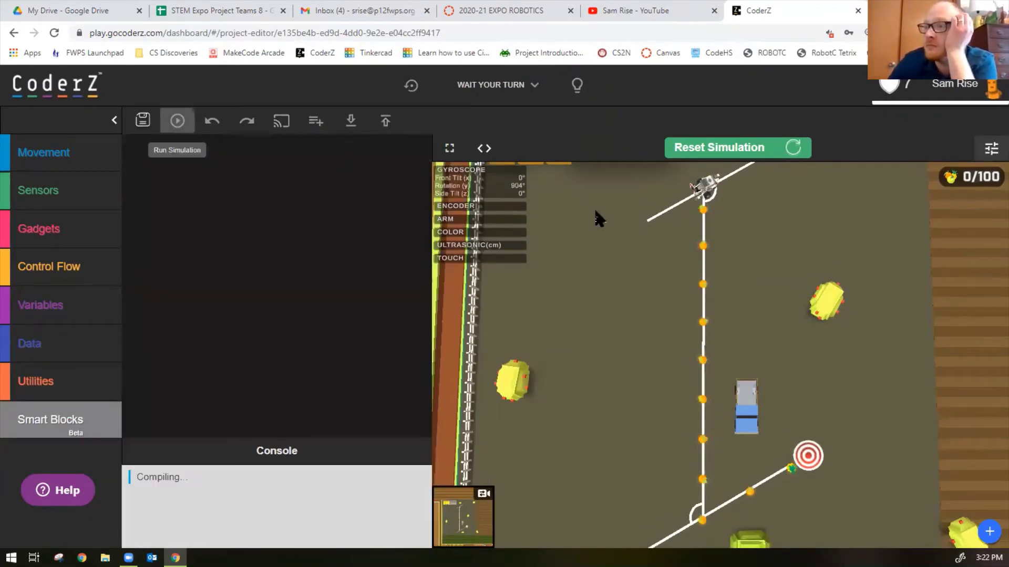
{"action": "left_click", "coordinate": [710, 148]}
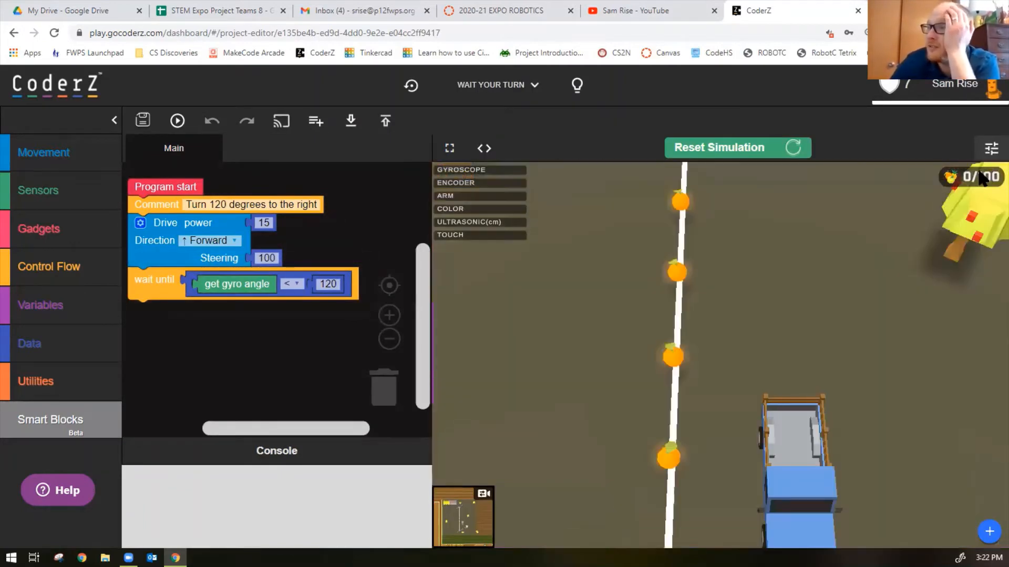
{"action": "left_click", "coordinate": [984, 180]}
{"action": "left_click", "coordinate": [967, 177]}
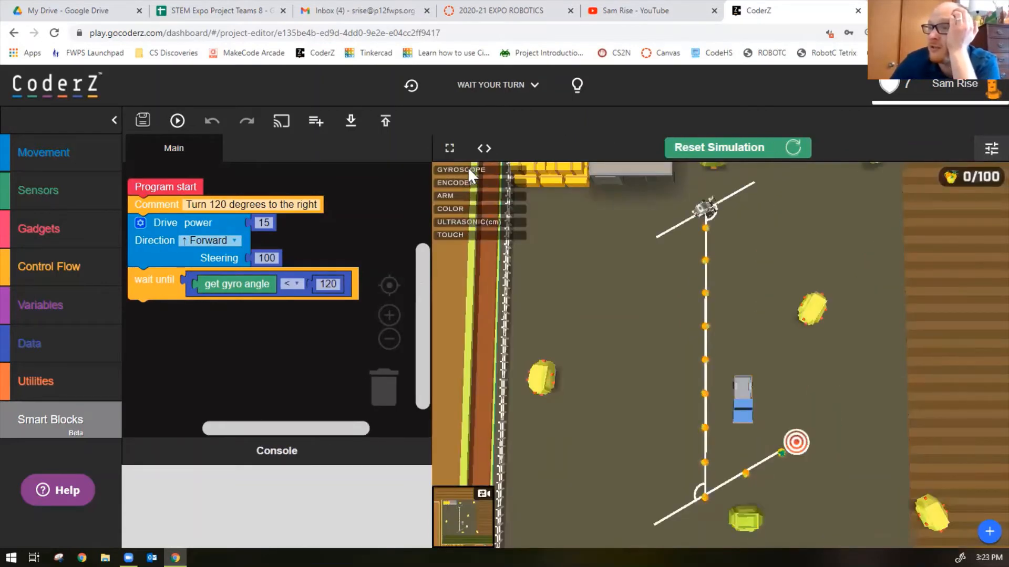
{"action": "left_click", "coordinate": [468, 169]}
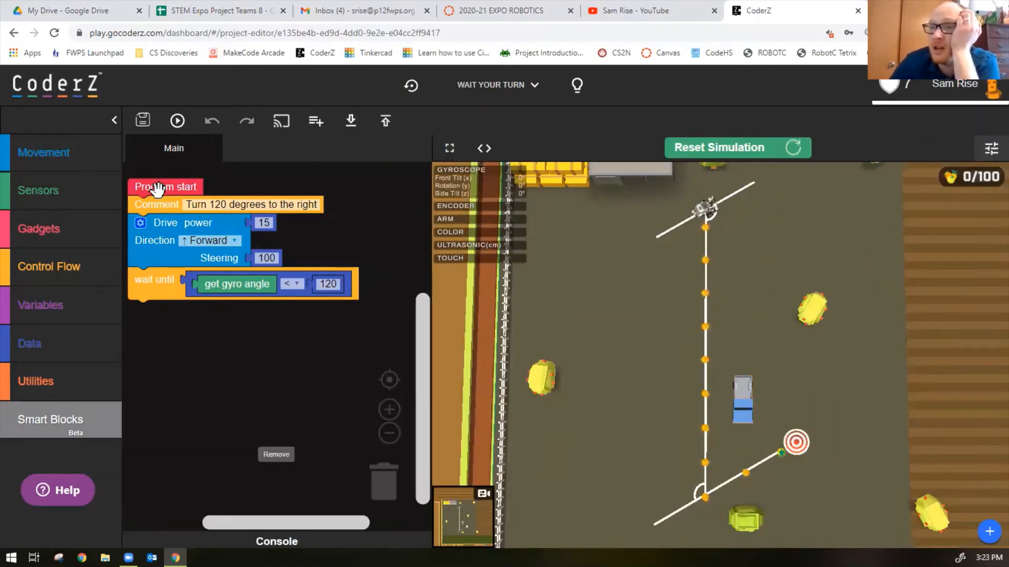
Add a Drive block with power 0 under the wait-until and run the program.
{"action": "left_click", "coordinate": [43, 152]}
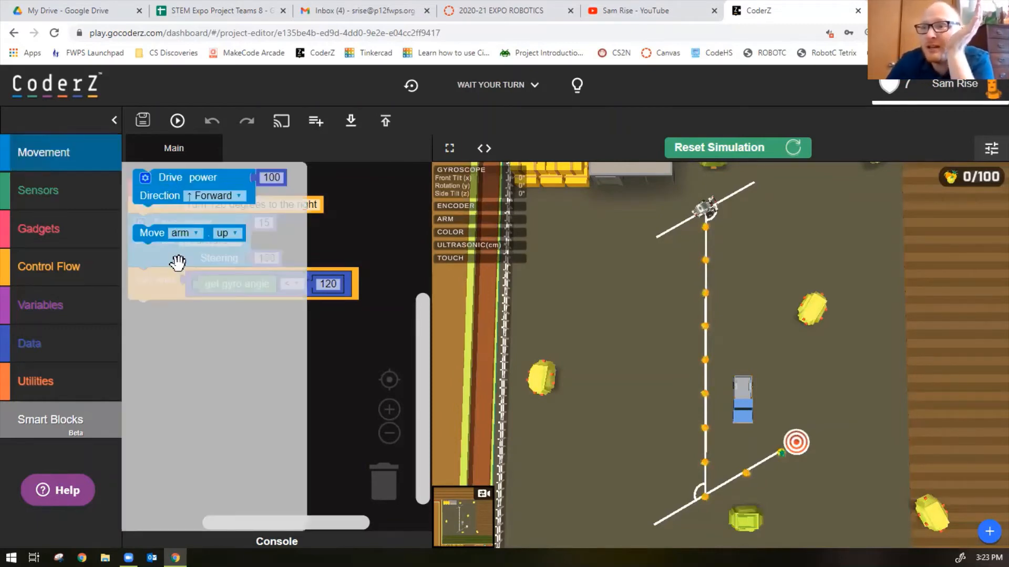
{"action": "left_click_drag", "start_coordinate": [150, 176], "coordinate": [166, 316]}
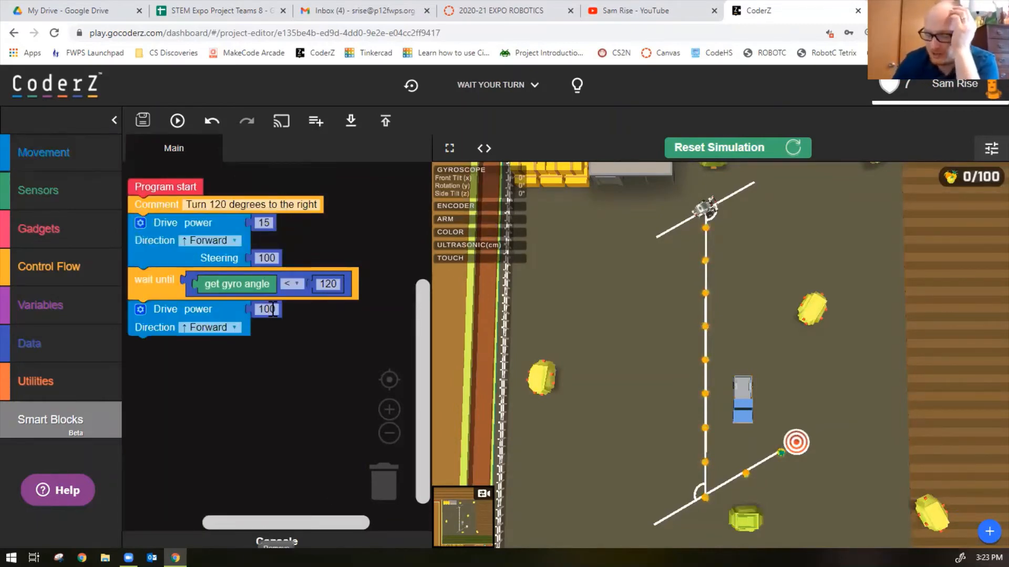
{"action": "double_click", "coordinate": [269, 308]}
{"action": "type", "text": "0"}
{"action": "left_click", "coordinate": [339, 362]}
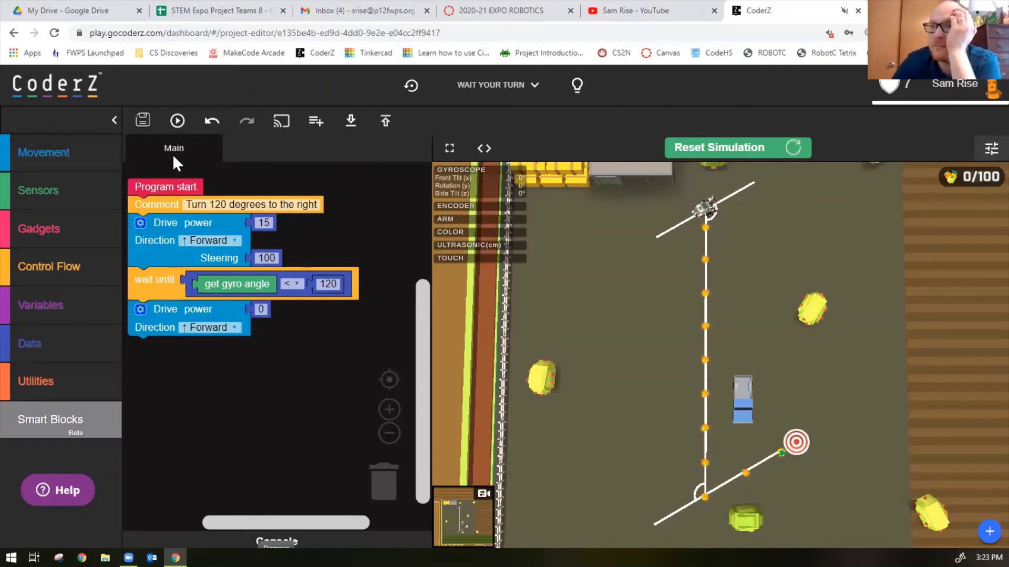
{"action": "left_click", "coordinate": [177, 121]}
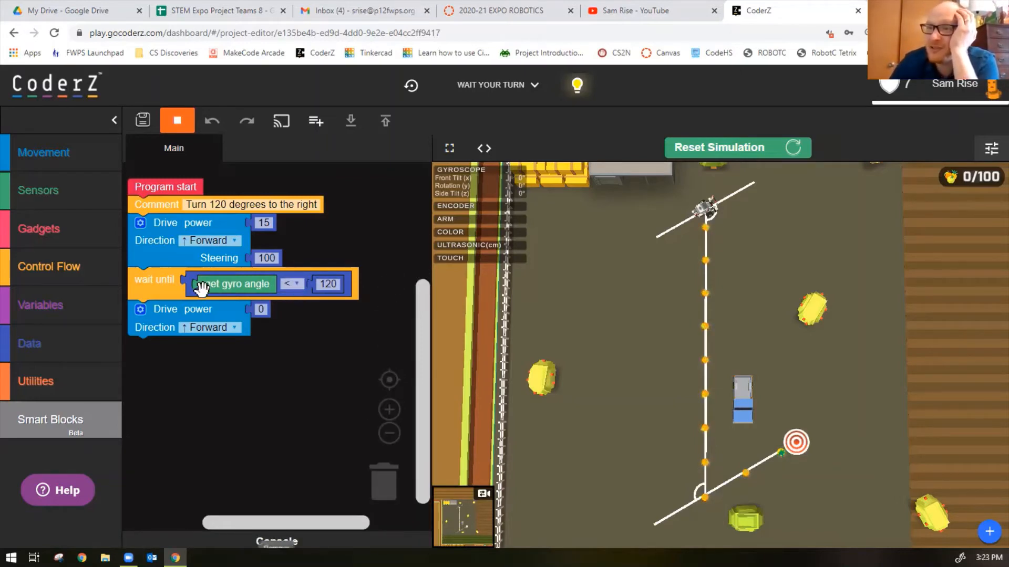
Review the gyro threshold and leave it at 120.
{"action": "left_click", "coordinate": [329, 284]}
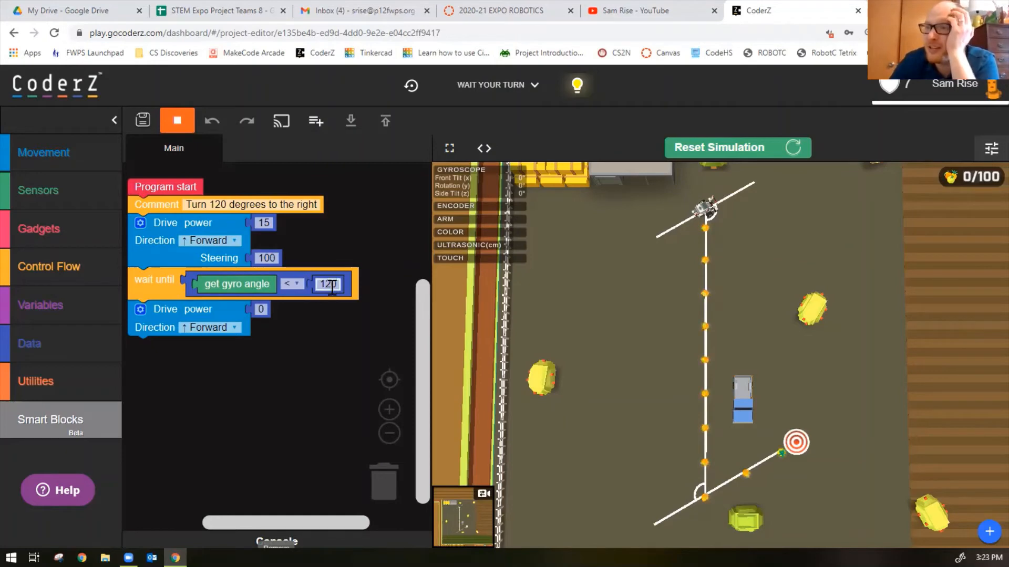
{"action": "left_click", "coordinate": [219, 328]}
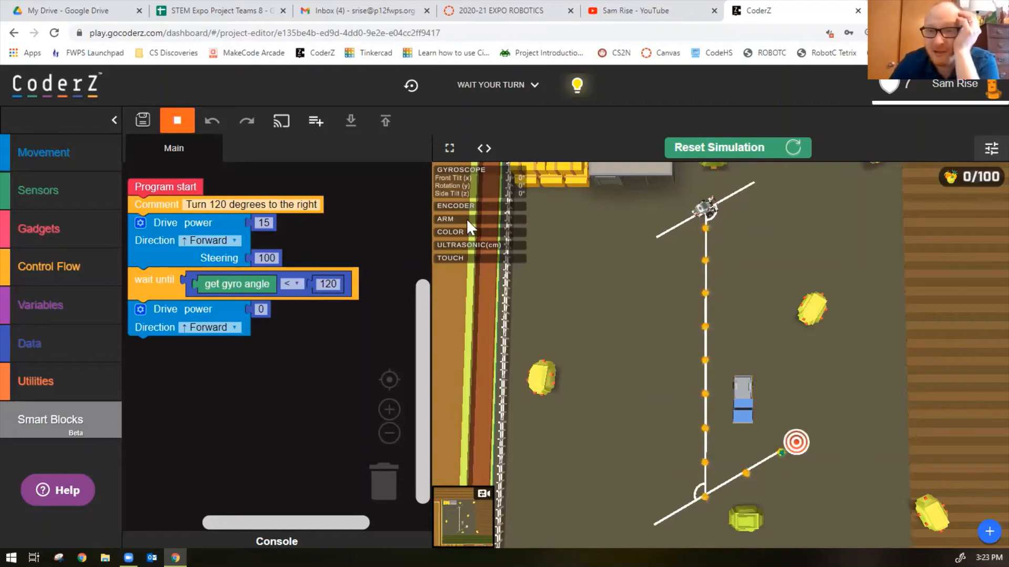
Make the gyro comparison ≥ 120, reset the field and run the revised program.
{"action": "left_click", "coordinate": [293, 284]}
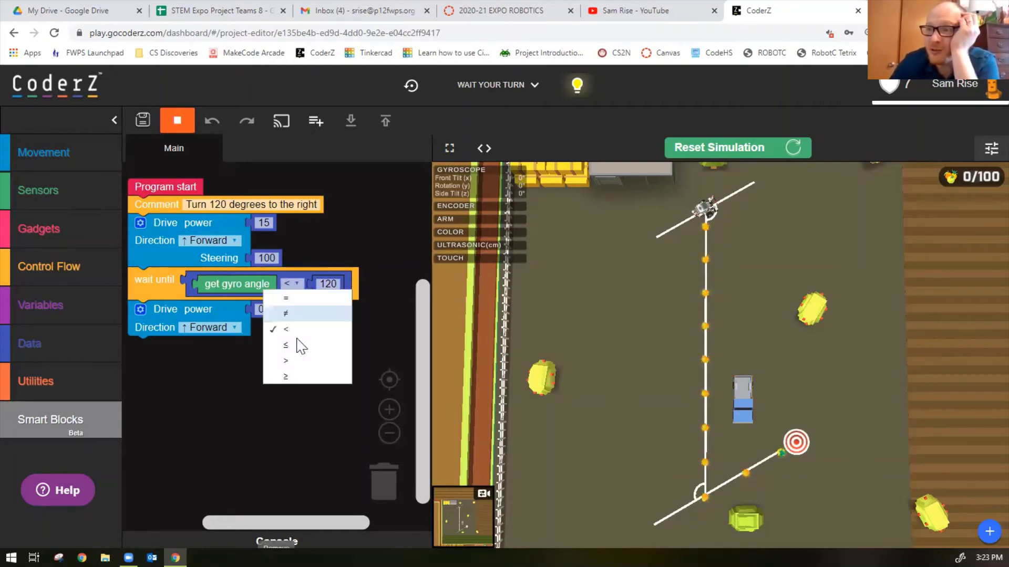
{"action": "left_click", "coordinate": [300, 384]}
{"action": "left_click", "coordinate": [704, 149]}
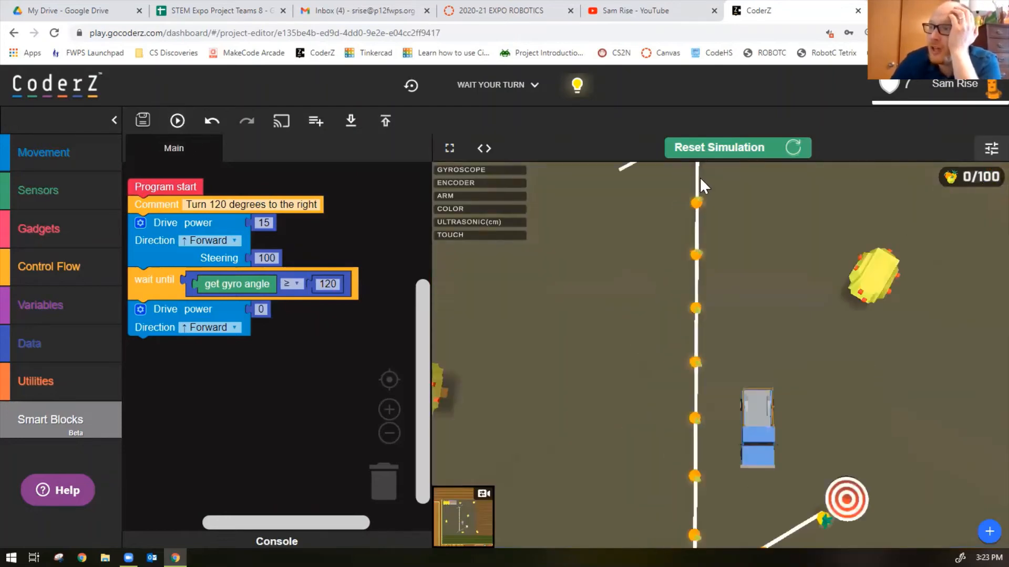
{"action": "left_click", "coordinate": [176, 121]}
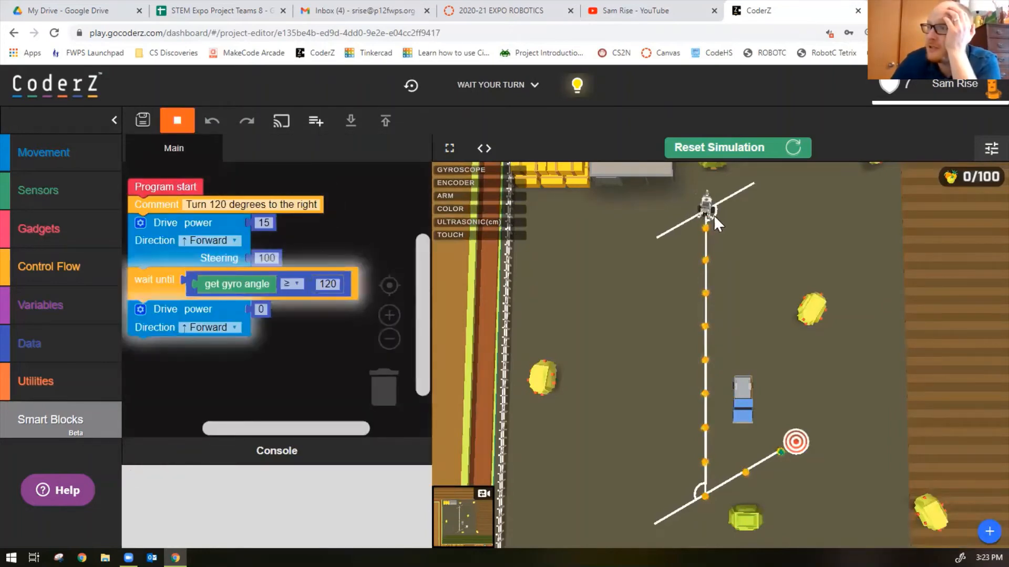
{"action": "scroll", "coordinate": [711, 191], "scroll_direction": "up", "scroll_amount": 3}
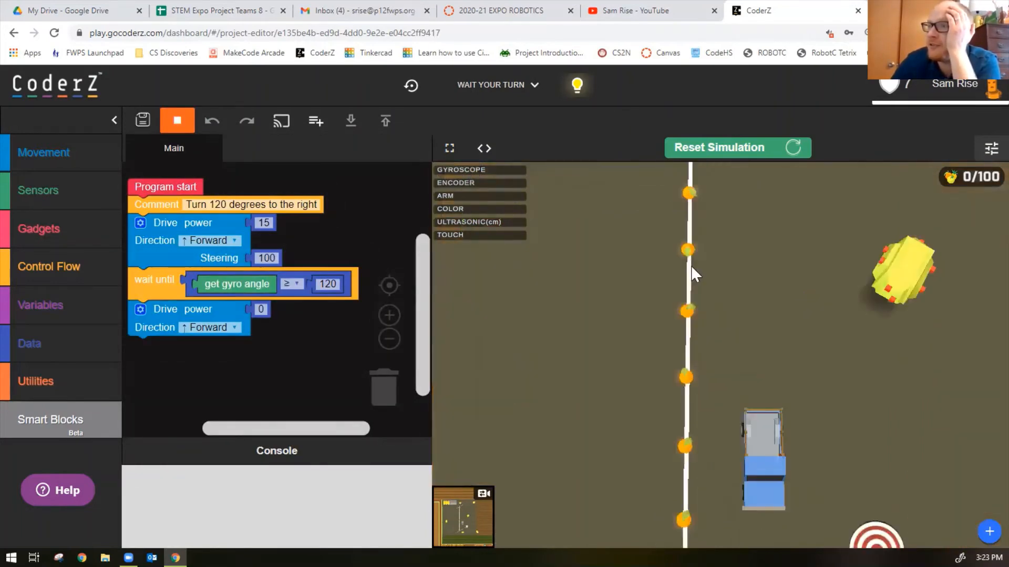
{"action": "left_click_drag", "start_coordinate": [691, 266], "coordinate": [673, 388]}
{"action": "scroll", "coordinate": [649, 221], "scroll_direction": "up", "scroll_amount": 3}
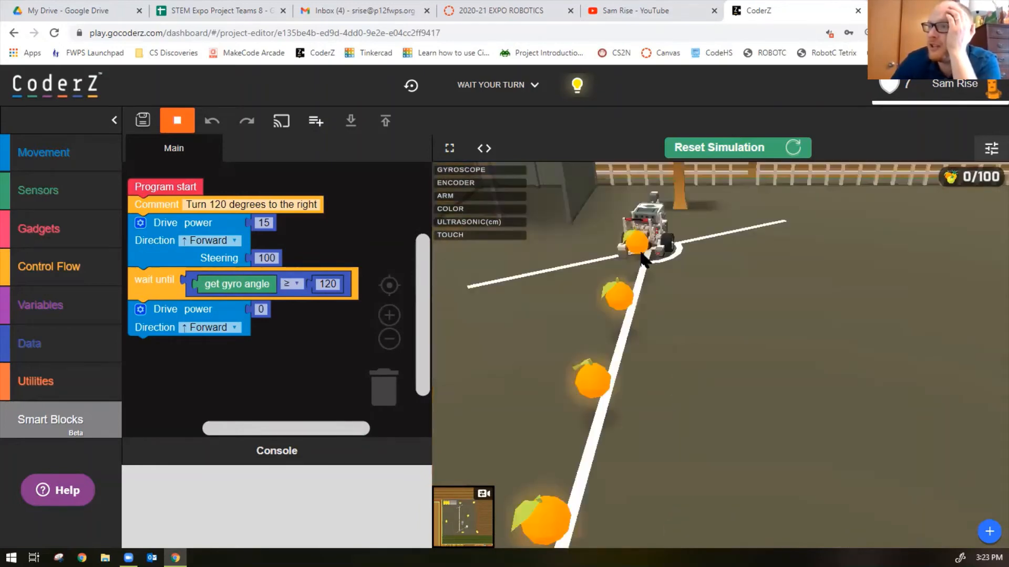
{"action": "scroll", "coordinate": [650, 258], "scroll_direction": "down", "scroll_amount": 4}
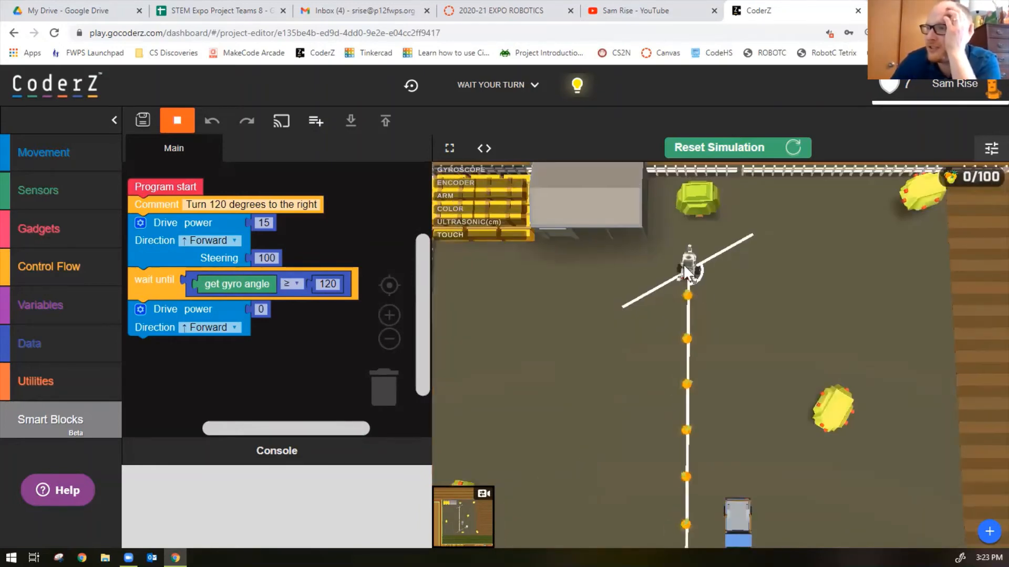
{"action": "scroll", "coordinate": [688, 272], "scroll_direction": "up", "scroll_amount": 2}
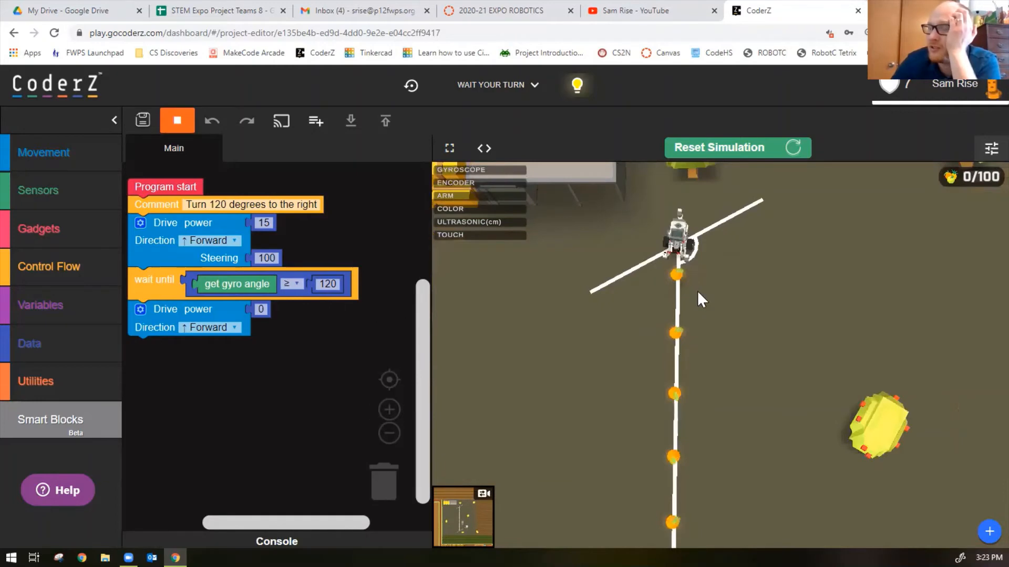
{"action": "scroll", "coordinate": [693, 290], "scroll_direction": "down", "scroll_amount": 3}
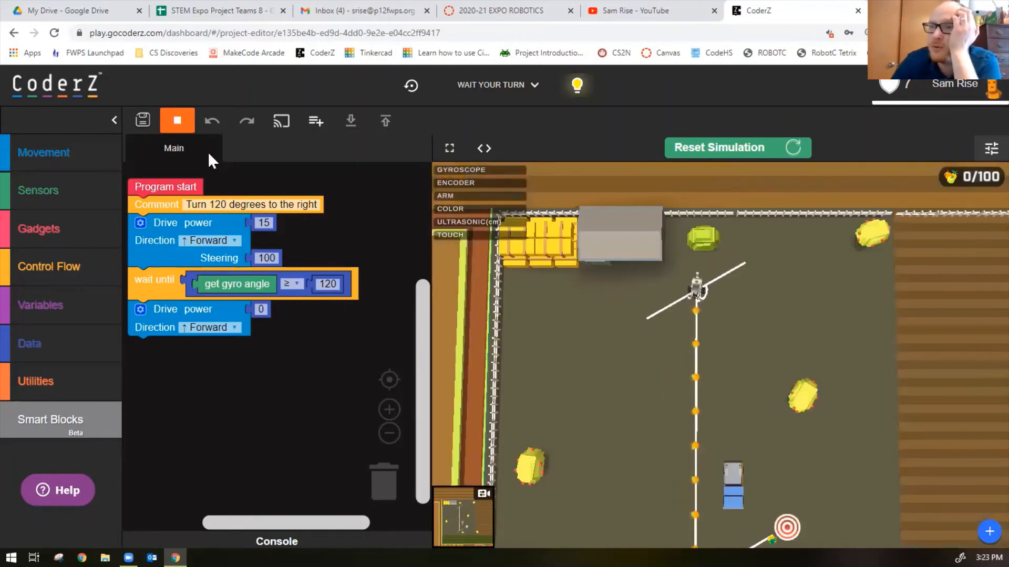
Set the final Drive power to 100 and run the program.
{"action": "left_click", "coordinate": [261, 309]}
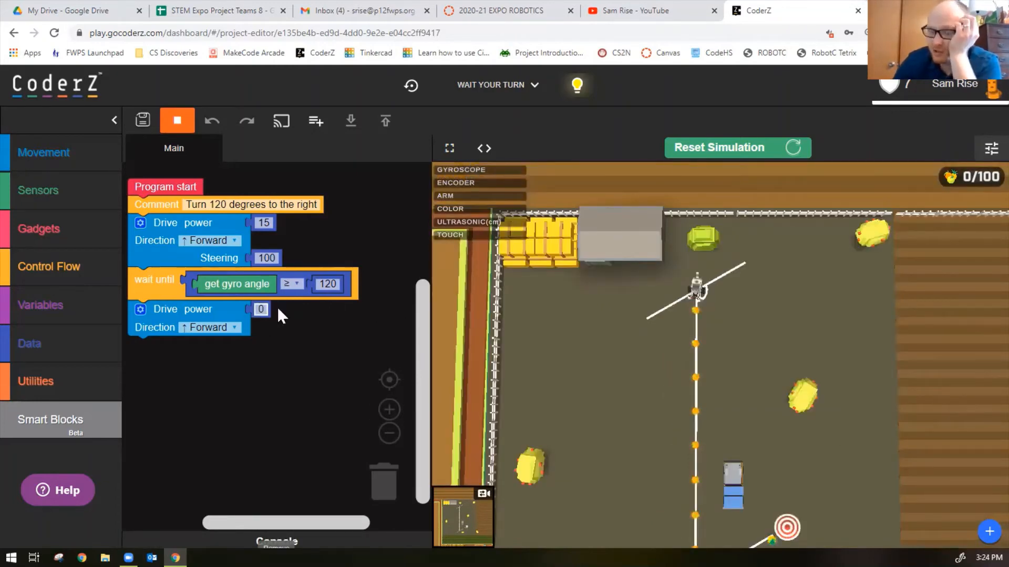
{"action": "type", "text": "100"}
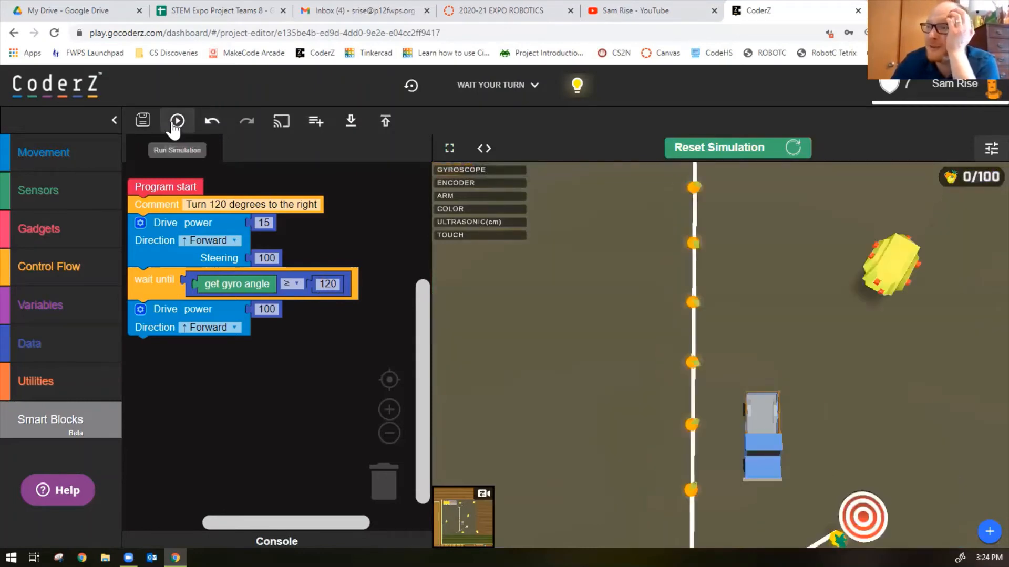
{"action": "left_click", "coordinate": [176, 121]}
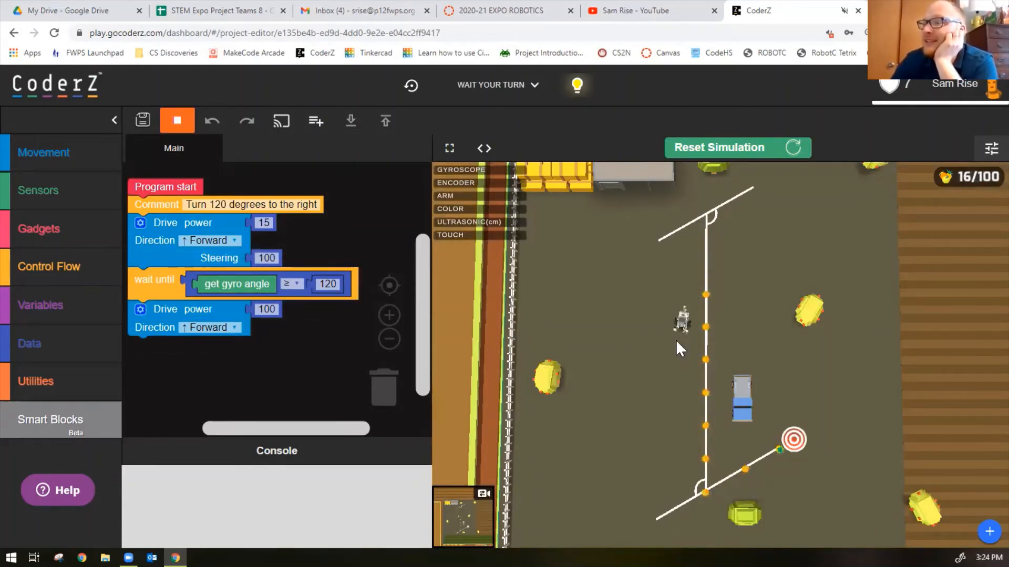
Lower the gyro turn threshold from 120 to 115 and then 110, resetting and rerunning between.
{"action": "left_click", "coordinate": [326, 284]}
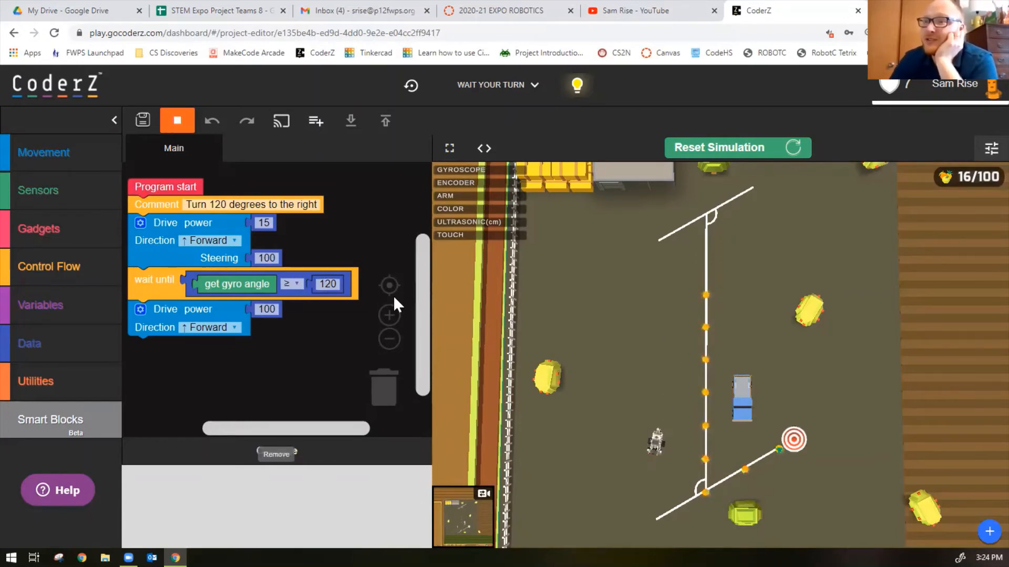
{"action": "double_click", "coordinate": [326, 284]}
{"action": "type", "text": "115"}
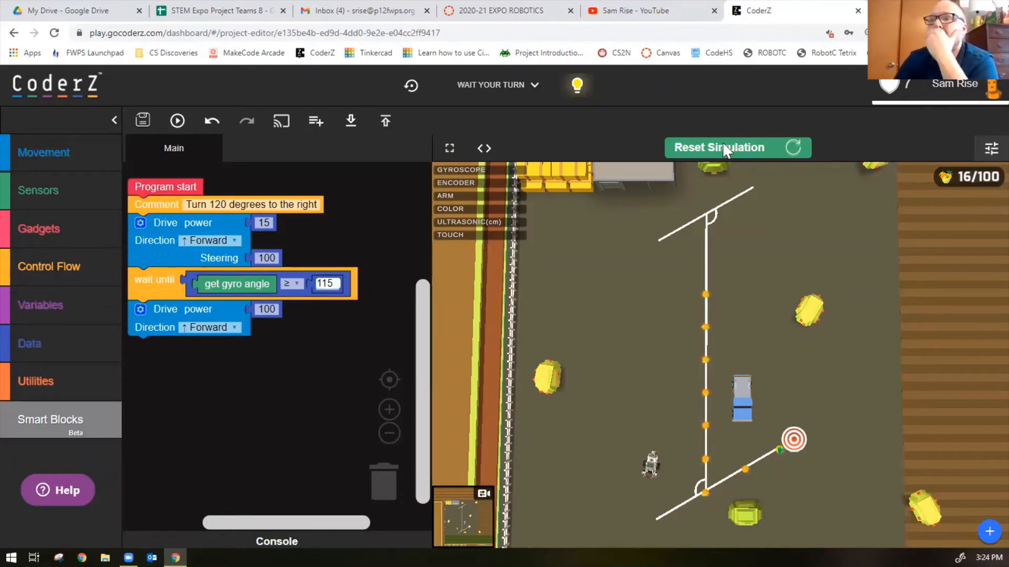
{"action": "left_click", "coordinate": [737, 150]}
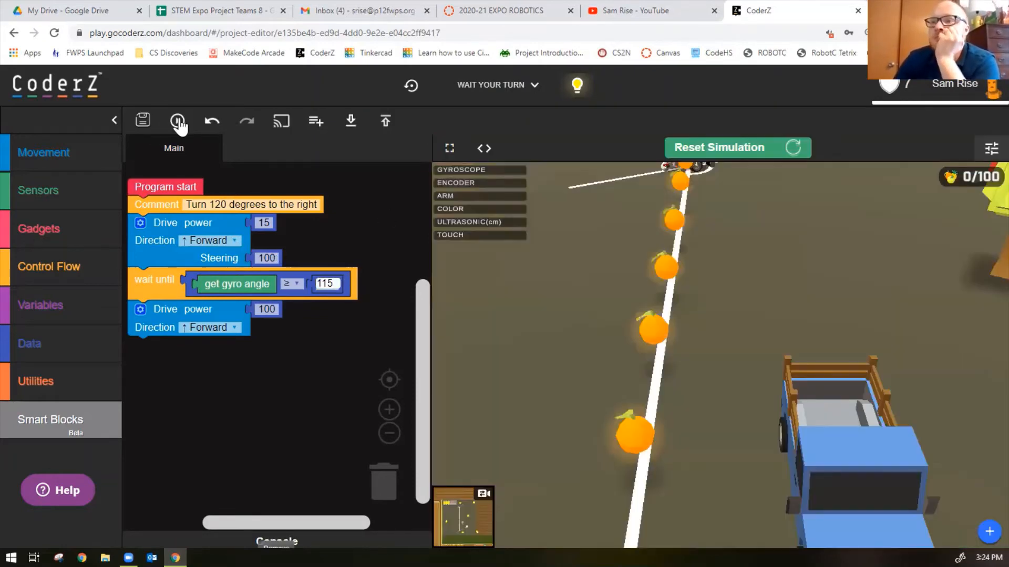
{"action": "left_click", "coordinate": [177, 121]}
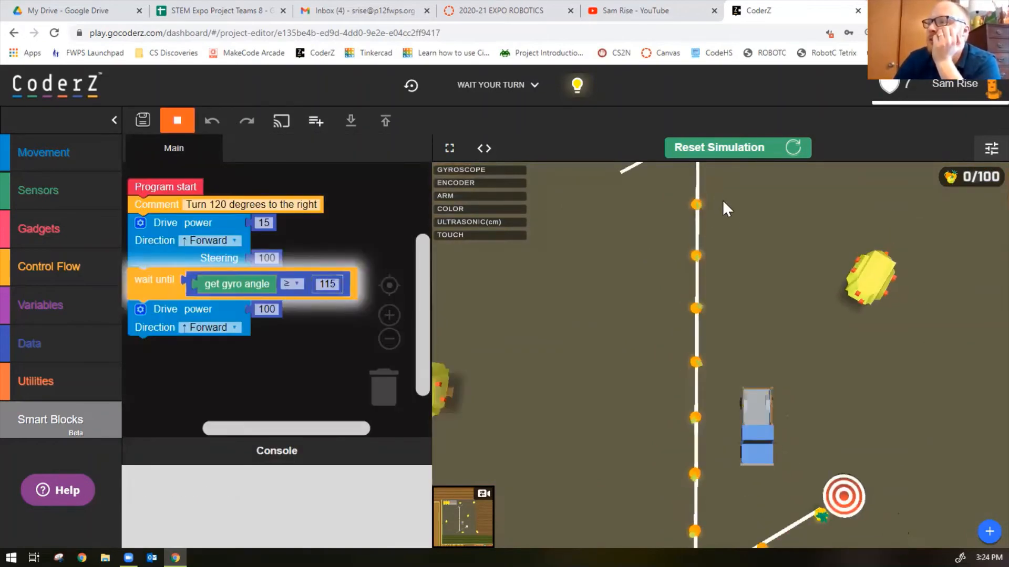
{"action": "scroll", "coordinate": [727, 212], "scroll_direction": "down", "scroll_amount": 3}
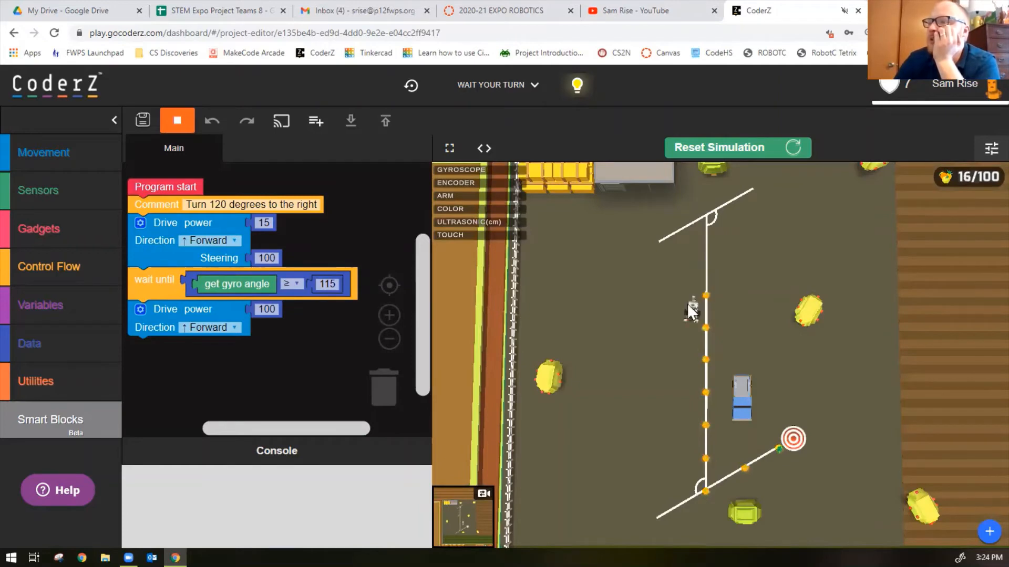
{"action": "left_click", "coordinate": [328, 284]}
{"action": "type", "text": "110"}
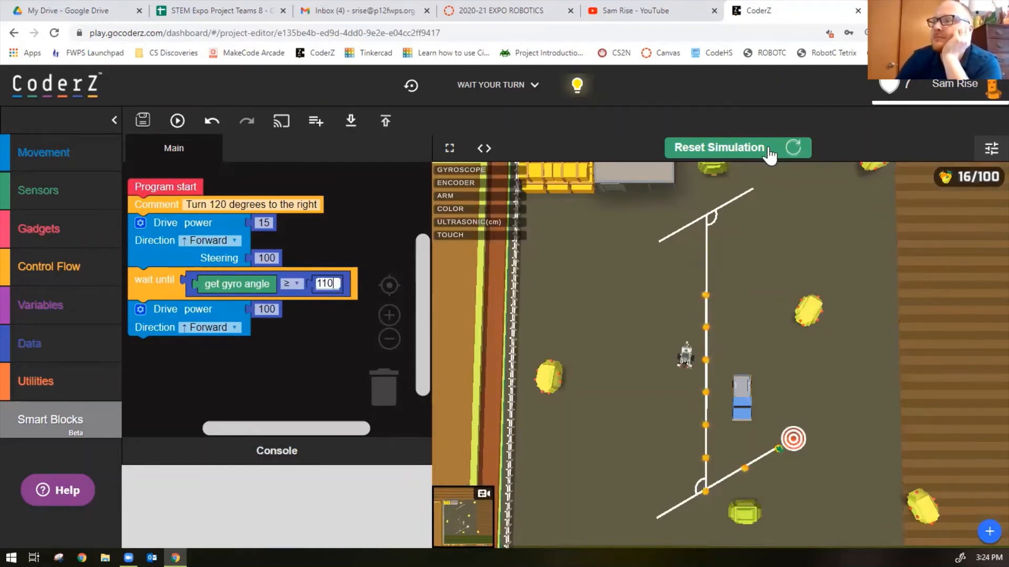
Reset and run the 110-degree program to 72 of 100, then show the encoder readings.
{"action": "left_click", "coordinate": [768, 151]}
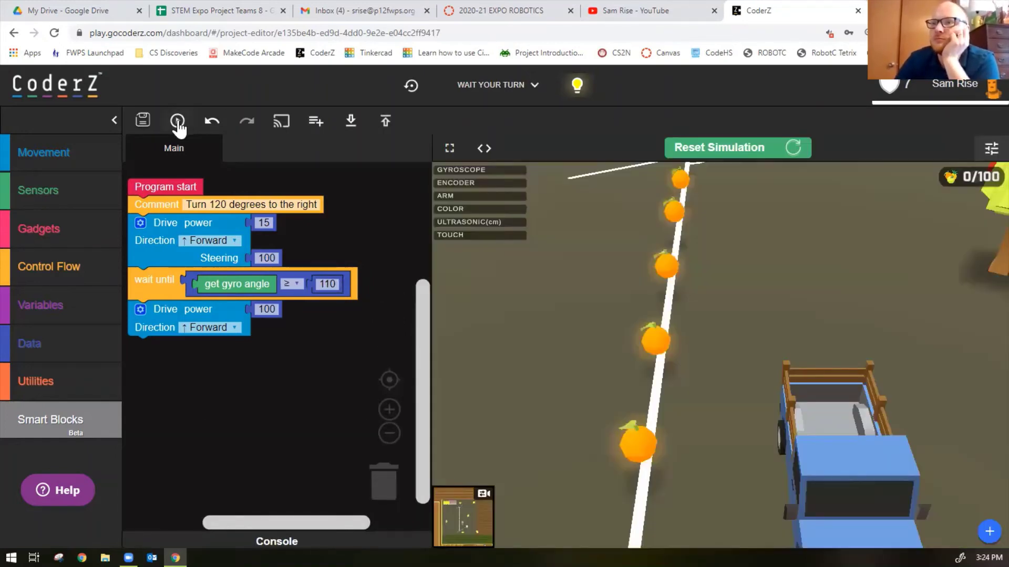
{"action": "left_click", "coordinate": [178, 121]}
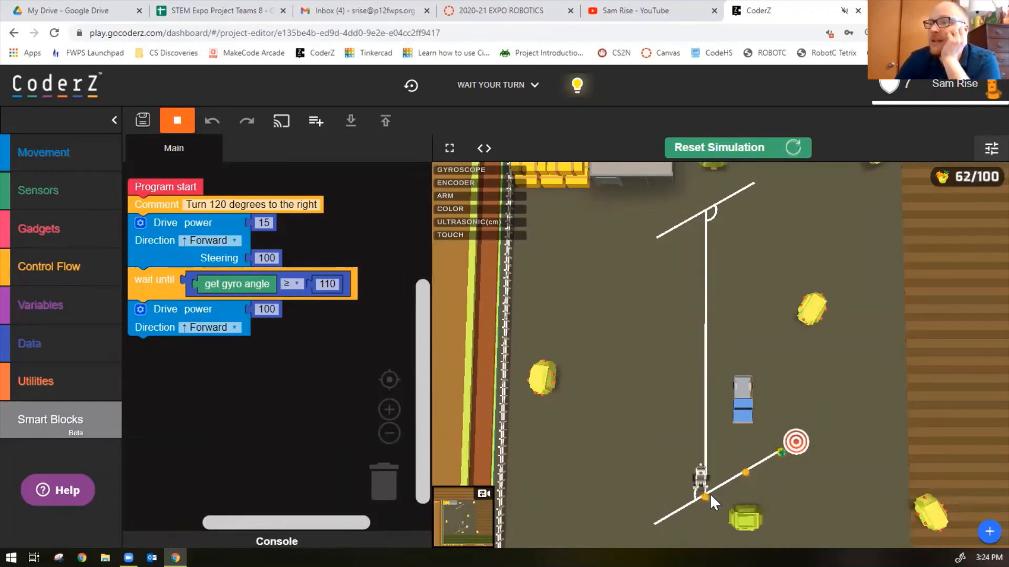
{"action": "left_click", "coordinate": [180, 125]}
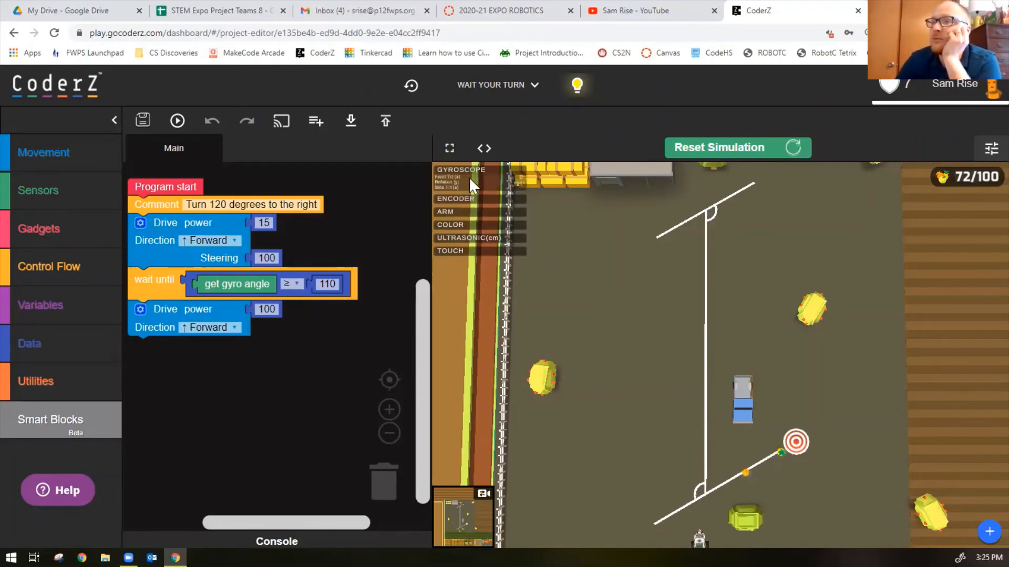
{"action": "left_click", "coordinate": [472, 182]}
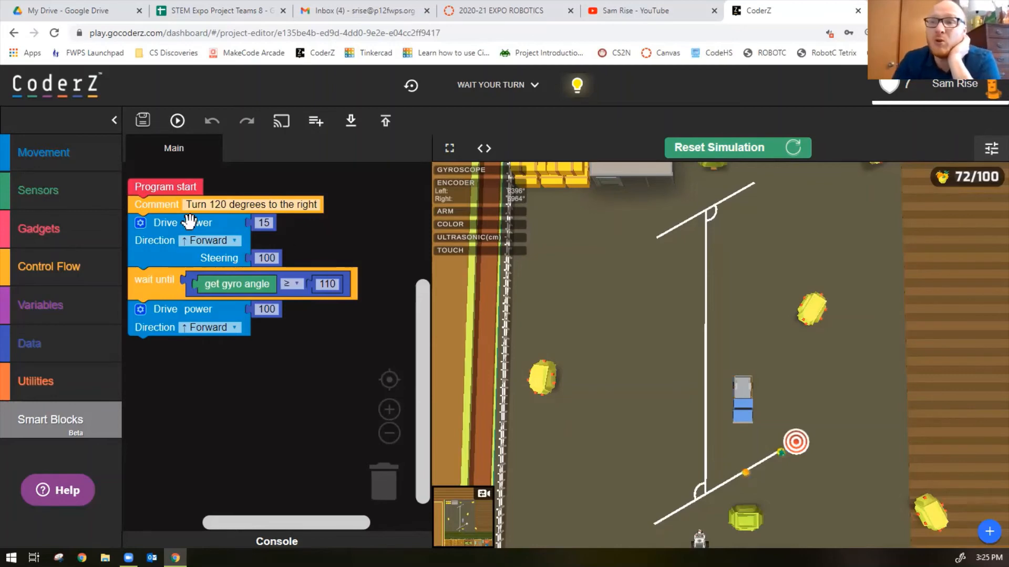
Attach a timed wait-for block after the forward drive and reset the simulation.
{"action": "left_click", "coordinate": [60, 271]}
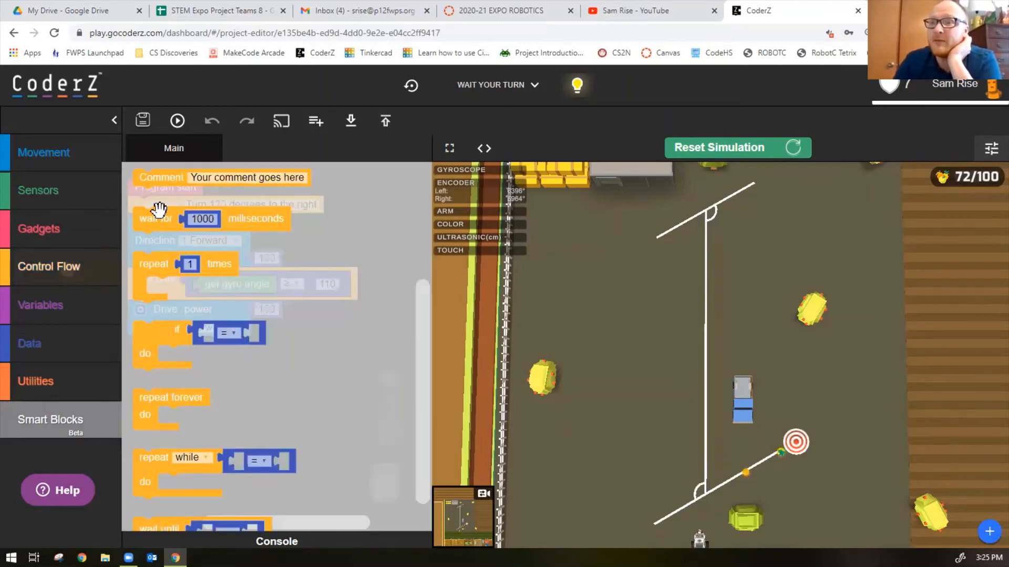
{"action": "left_click_drag", "start_coordinate": [158, 218], "coordinate": [153, 349]}
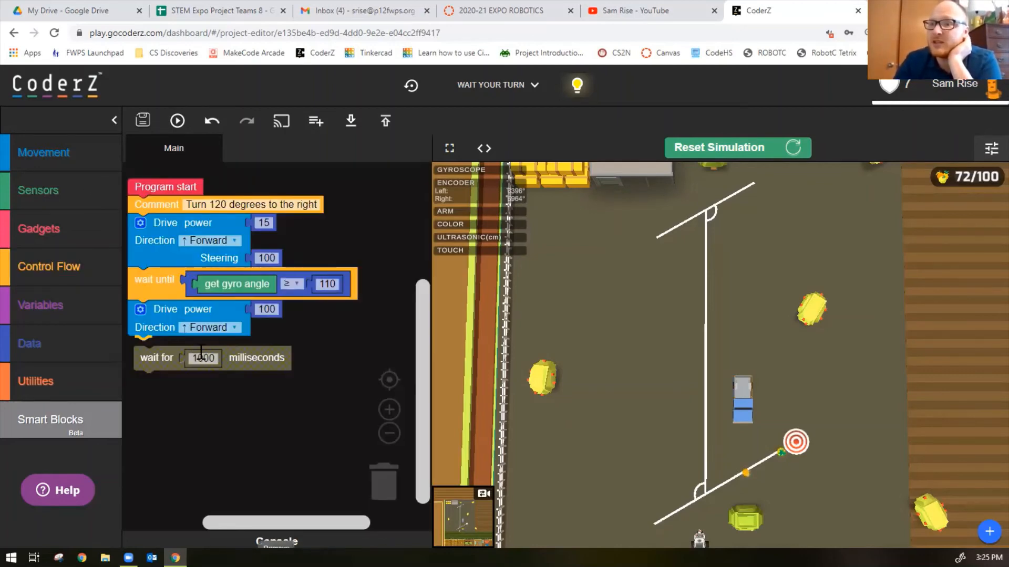
{"action": "left_click", "coordinate": [197, 349]}
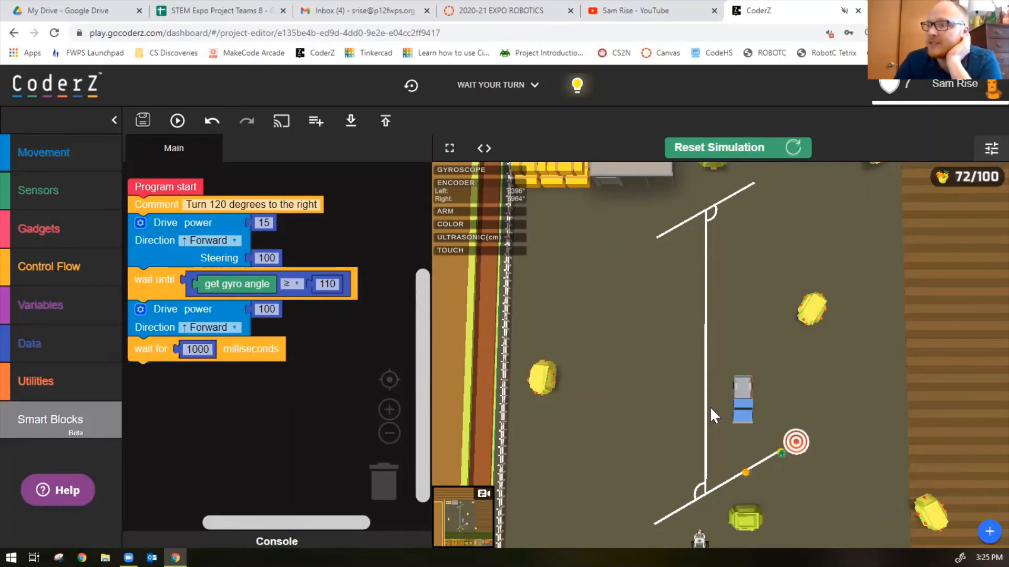
{"action": "double_click", "coordinate": [197, 349]}
{"action": "type", "text": "100"}
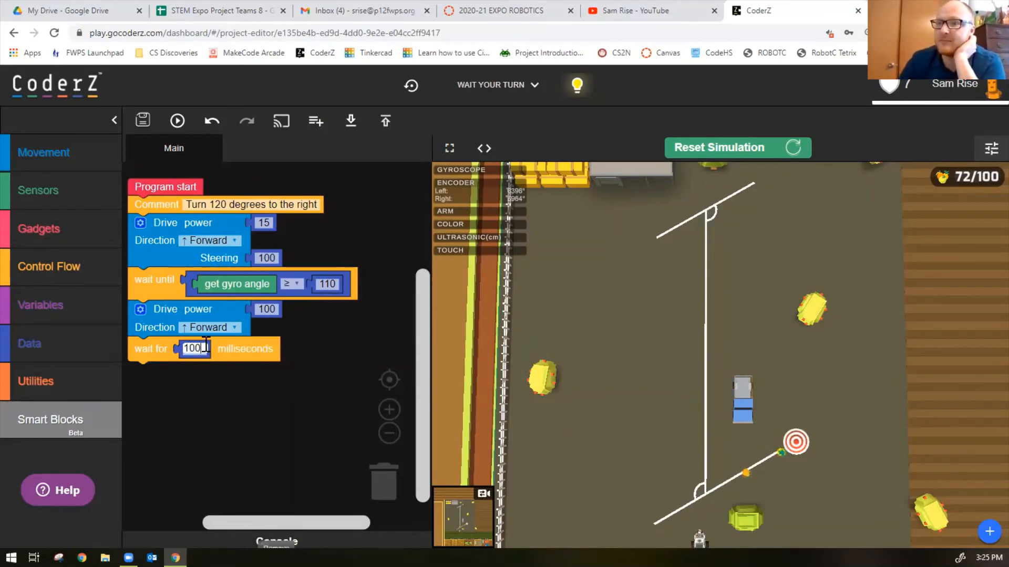
{"action": "type", "text": "00"}
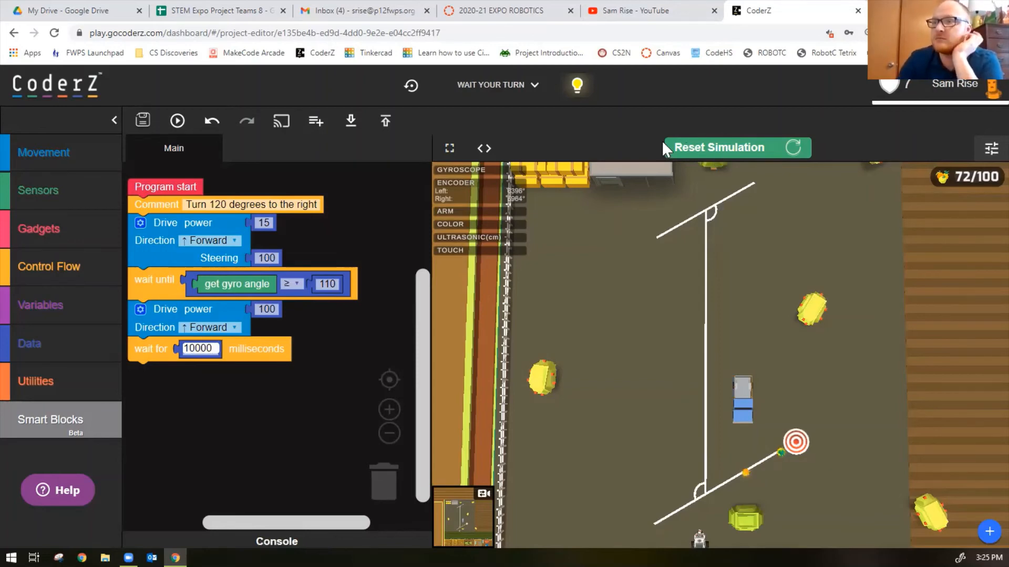
{"action": "left_click", "coordinate": [665, 149]}
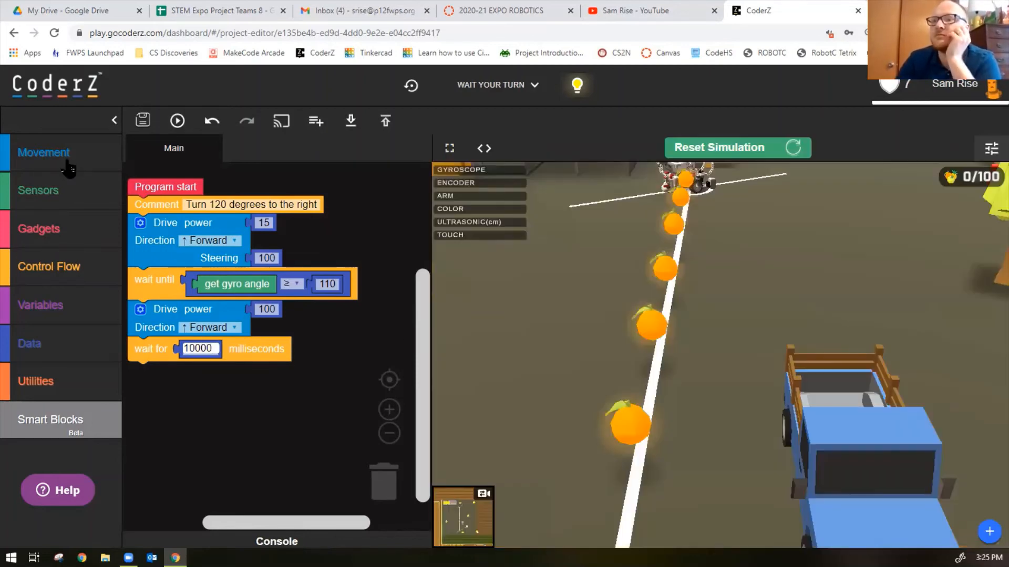
Add a power-0 Drive block at the end and run to test the timed drive.
{"action": "left_click", "coordinate": [66, 158]}
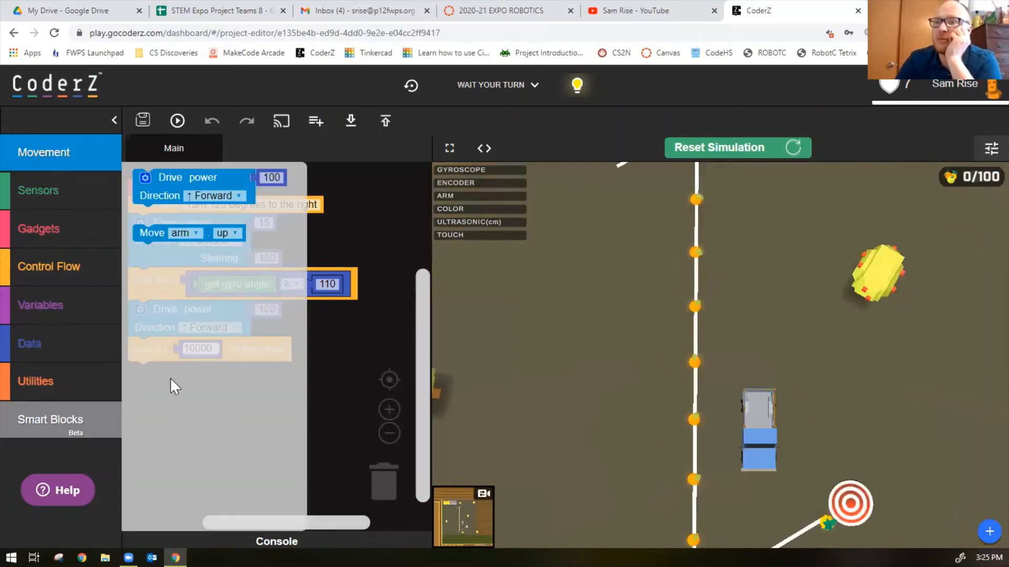
{"action": "left_click_drag", "start_coordinate": [169, 182], "coordinate": [170, 378]}
{"action": "left_click", "coordinate": [266, 370]}
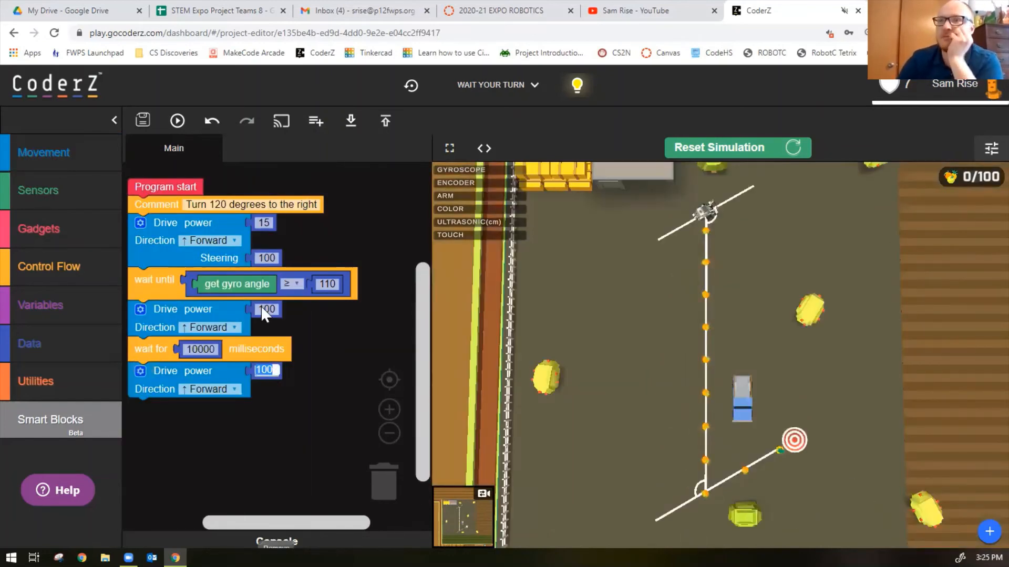
{"action": "type", "text": "0"}
{"action": "left_click", "coordinate": [177, 120]}
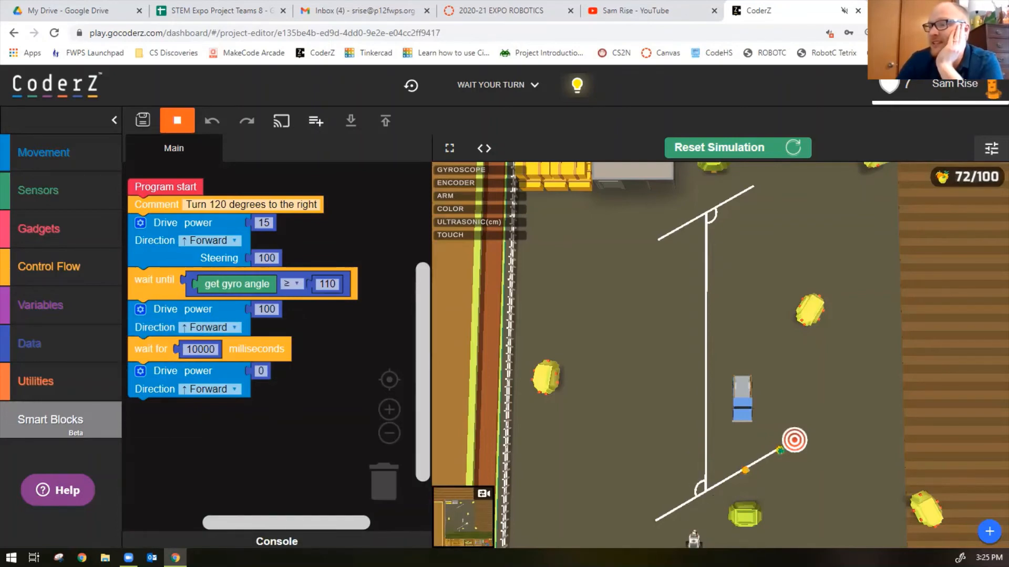
Set the wait duration to 8000 milliseconds.
{"action": "left_click", "coordinate": [200, 349]}
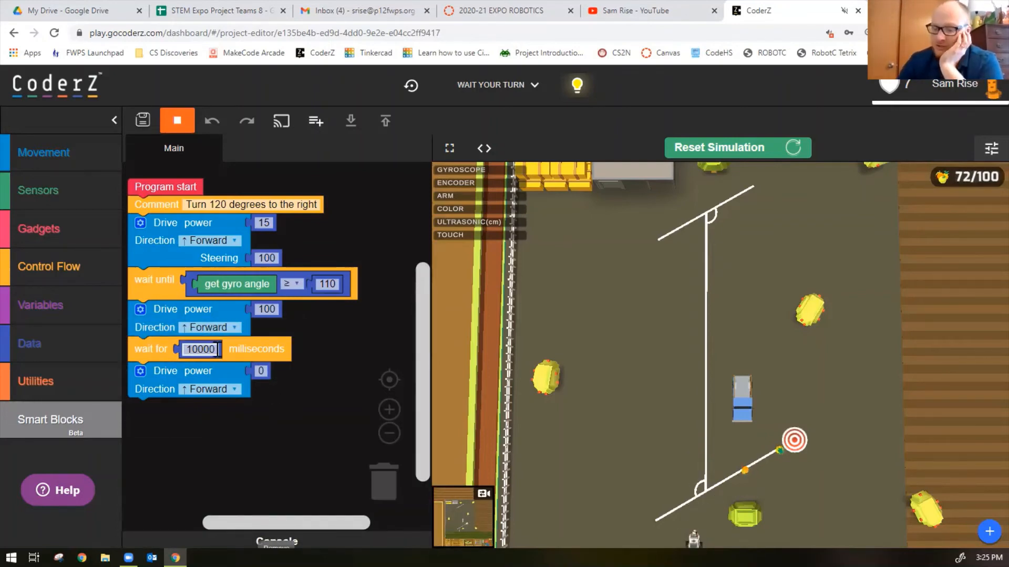
{"action": "double_click", "coordinate": [199, 349]}
{"action": "type", "text": "8000"}
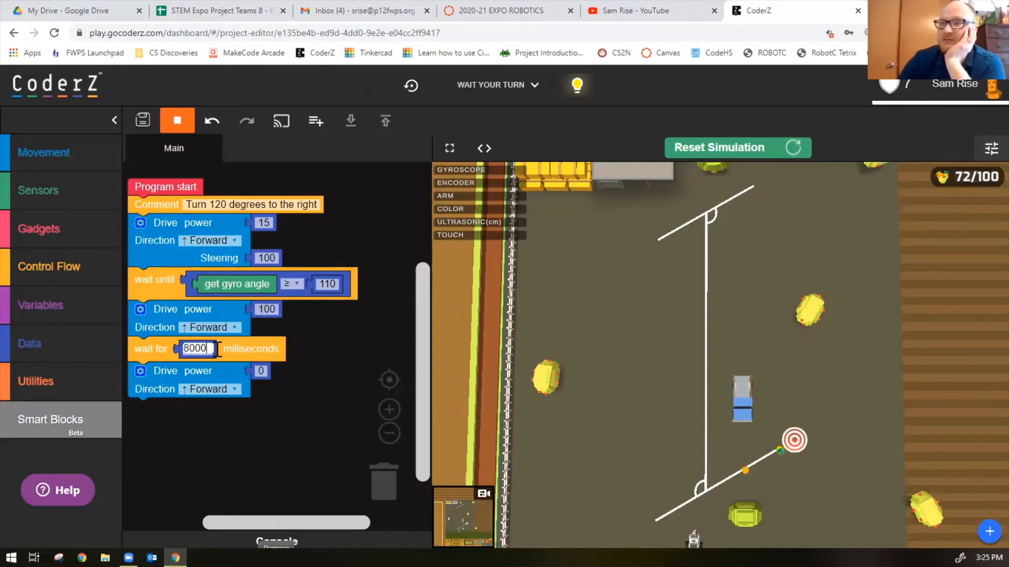
{"action": "left_click", "coordinate": [178, 120]}
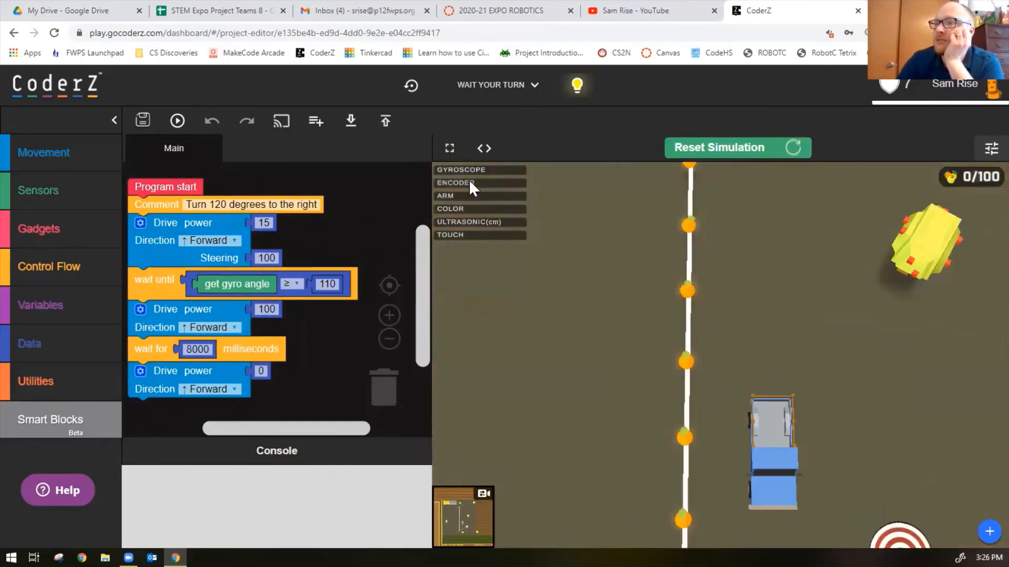
Run with the 8000 ms wait, then set the wait to 8500 ms and turning power to 10.
{"action": "left_click", "coordinate": [469, 183]}
{"action": "left_click", "coordinate": [177, 121]}
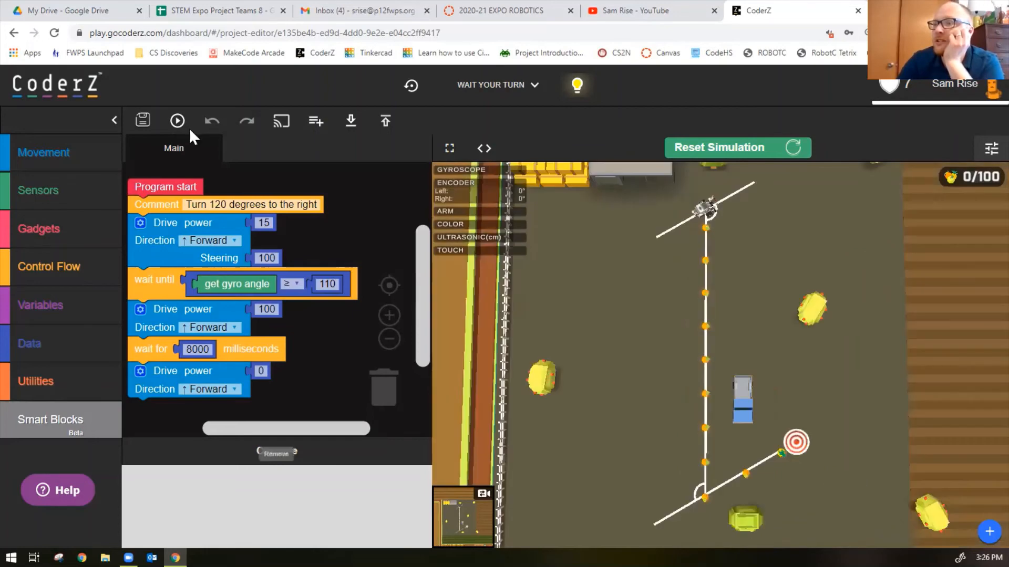
{"action": "left_click", "coordinate": [177, 120]}
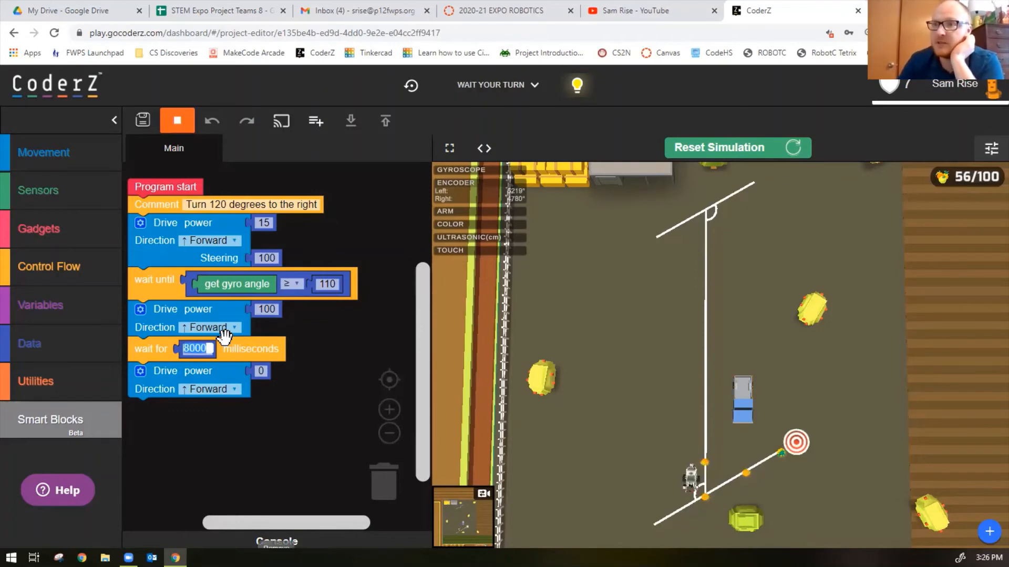
{"action": "type", "text": "8500"}
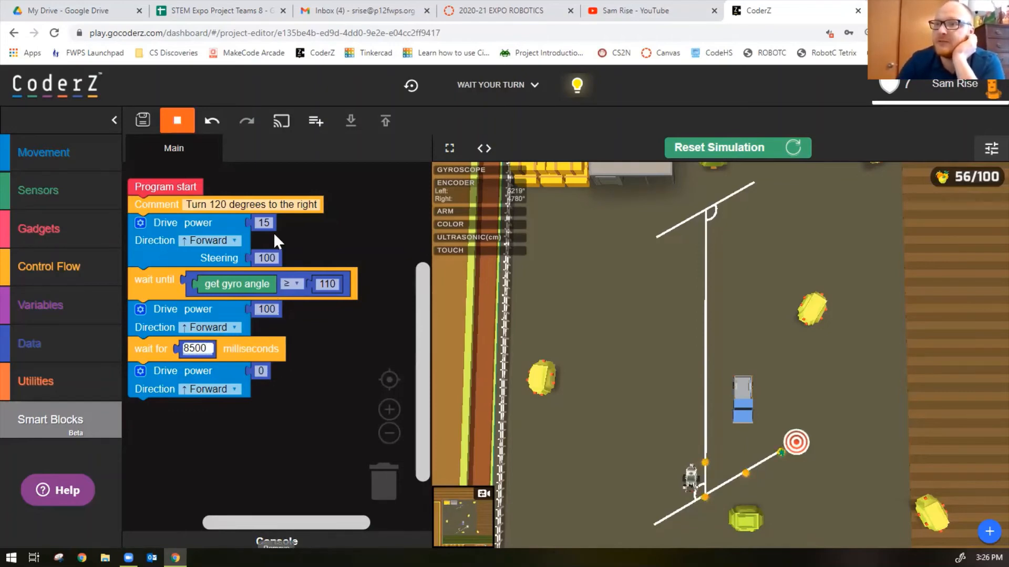
{"action": "left_click", "coordinate": [263, 223]}
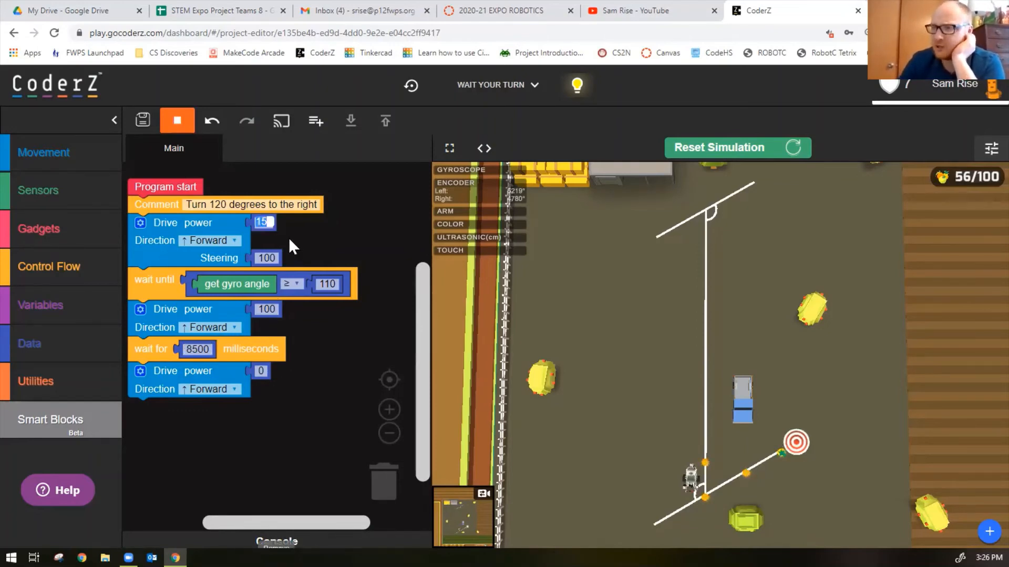
{"action": "type", "text": "10"}
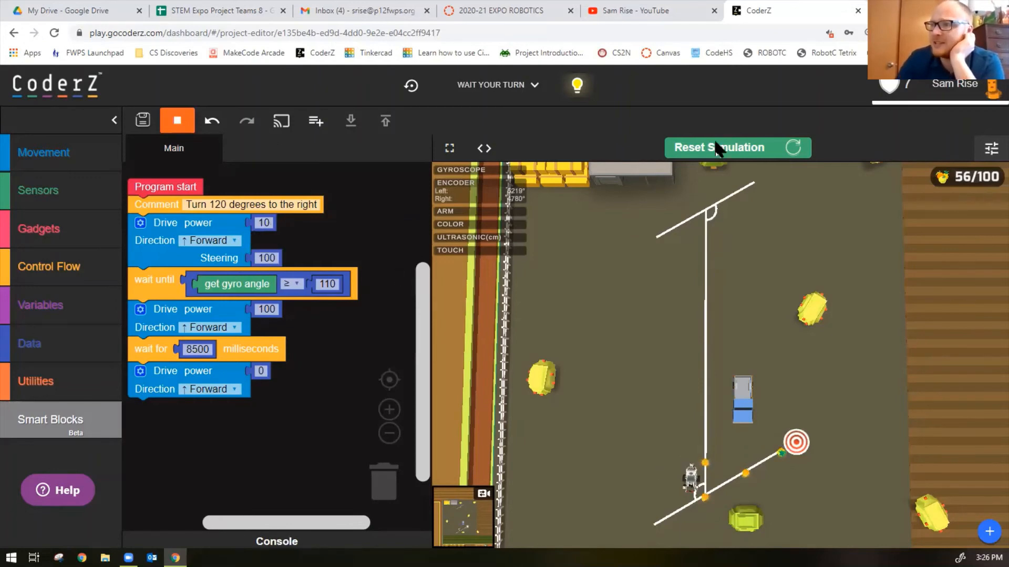
Reset and run the power-10, 8500 ms program, collecting 72 of 100 oranges.
{"action": "left_click", "coordinate": [177, 120]}
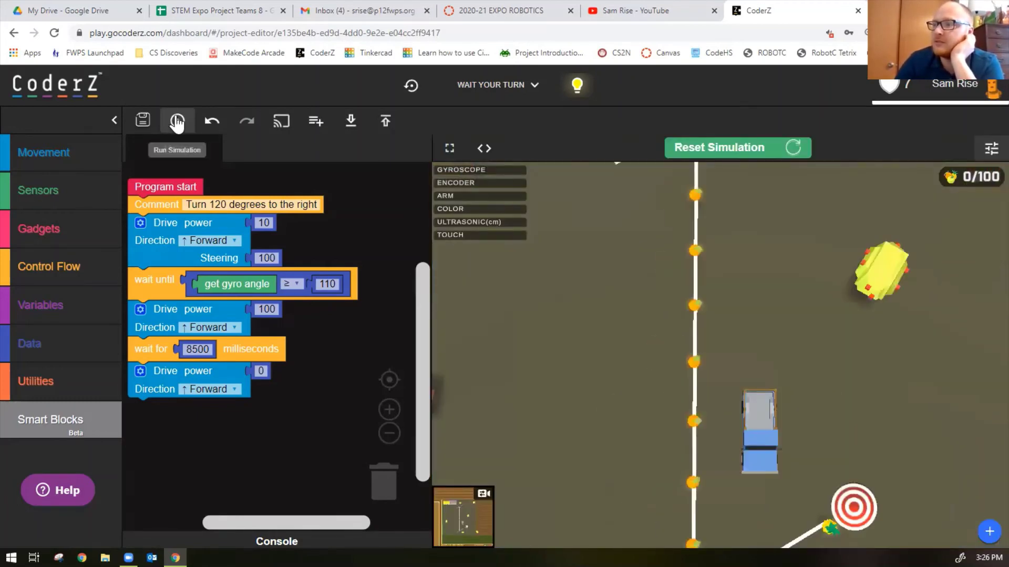
{"action": "left_click", "coordinate": [177, 120]}
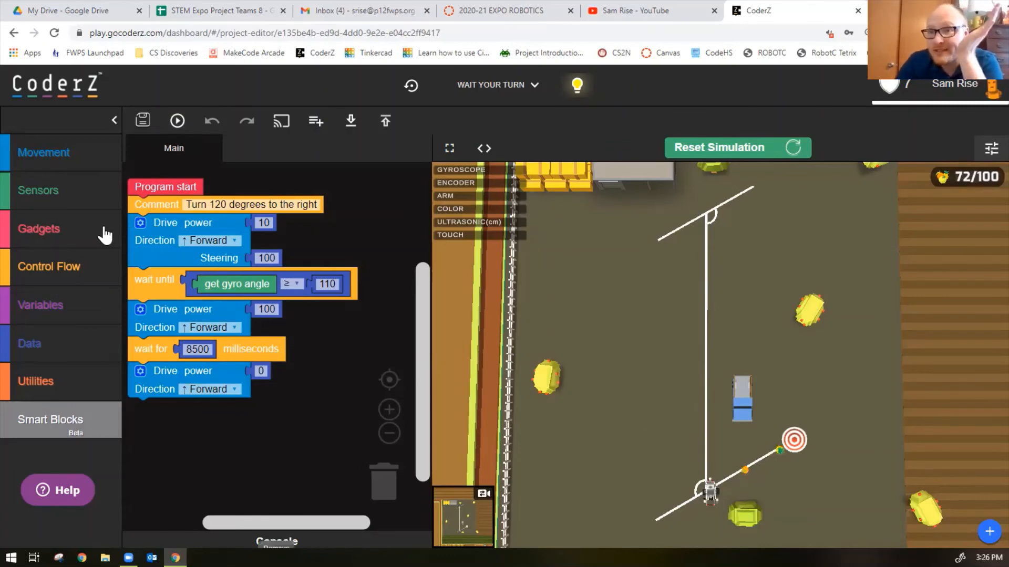
Add a reset gyro block, then a duplicated Drive block below it with steering -100.
{"action": "left_click", "coordinate": [67, 199]}
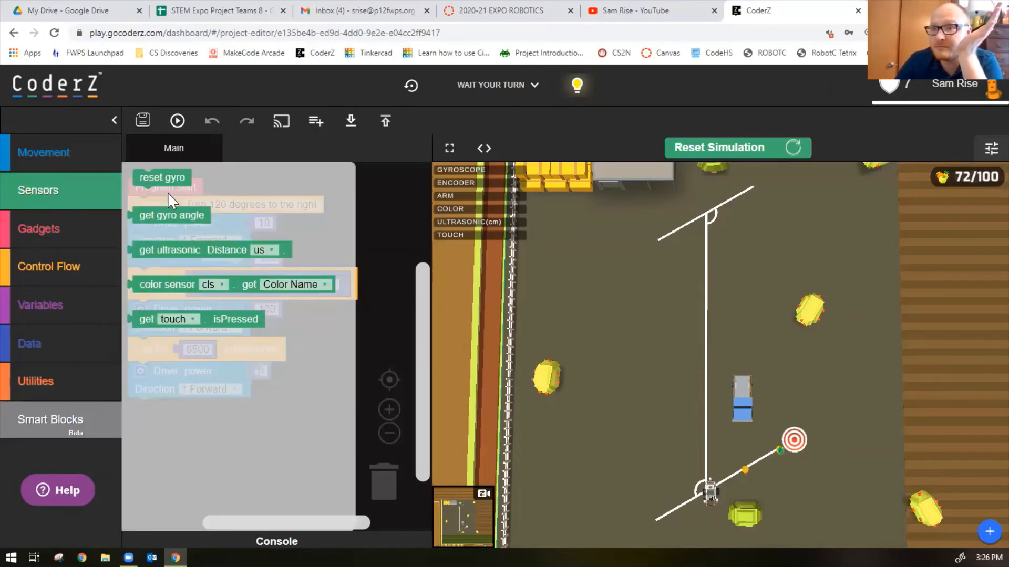
{"action": "left_click_drag", "start_coordinate": [162, 178], "coordinate": [158, 408]}
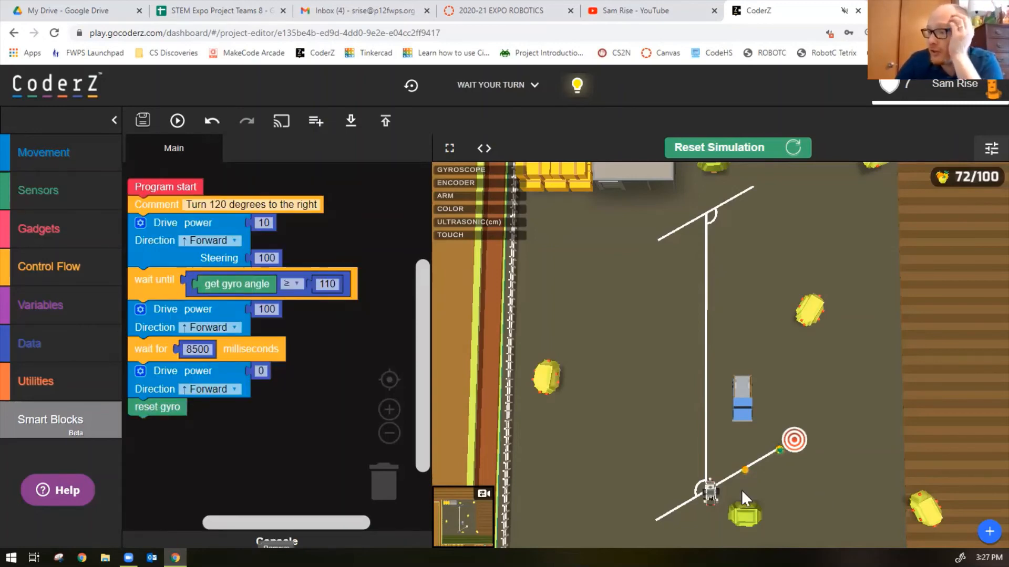
{"action": "right_click", "coordinate": [160, 241]}
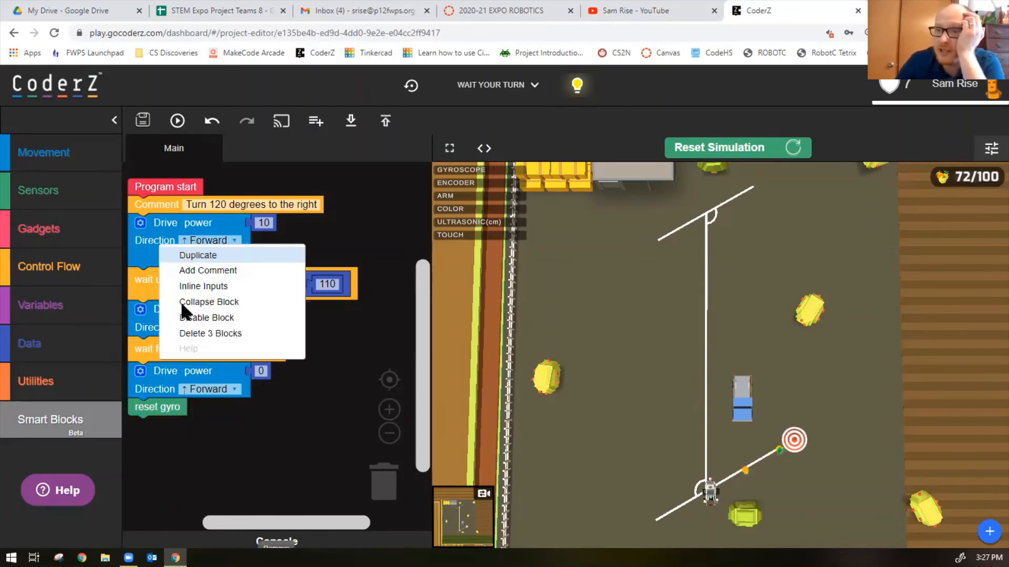
{"action": "left_click", "coordinate": [181, 257]}
{"action": "left_click_drag", "start_coordinate": [236, 296], "coordinate": [228, 441]}
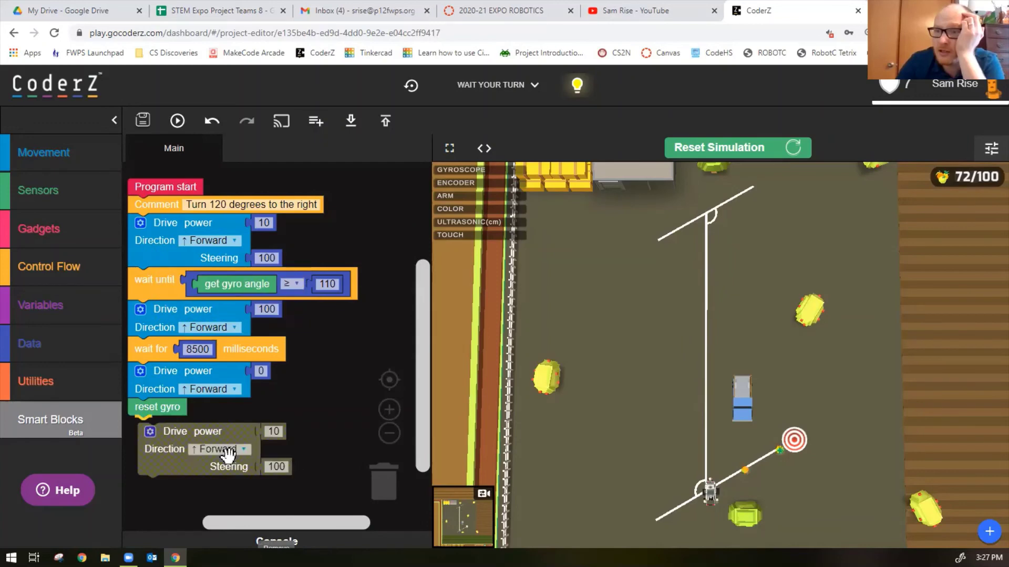
{"action": "left_click", "coordinate": [276, 460]}
{"action": "type", "text": "-"}
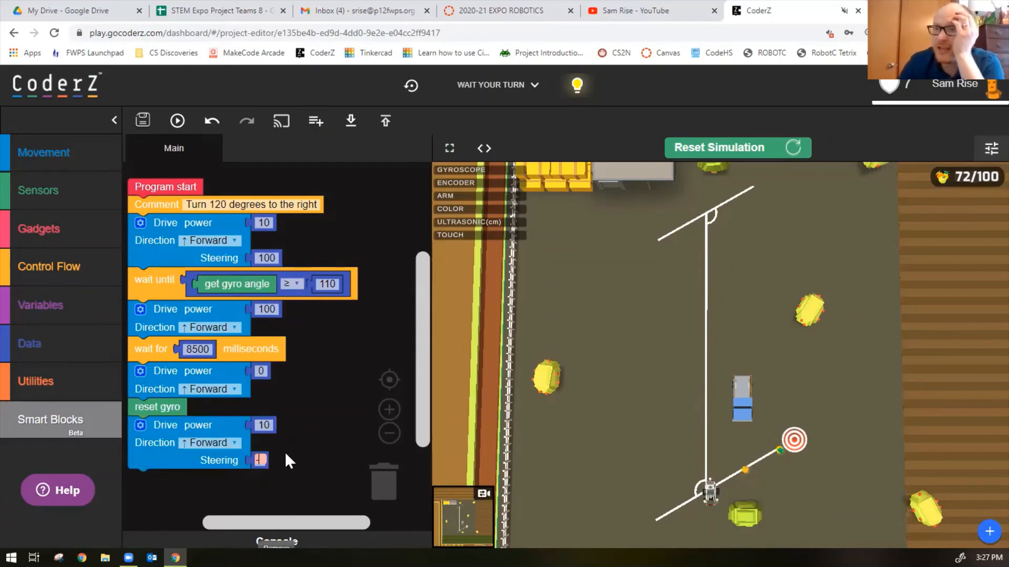
{"action": "type", "text": "100"}
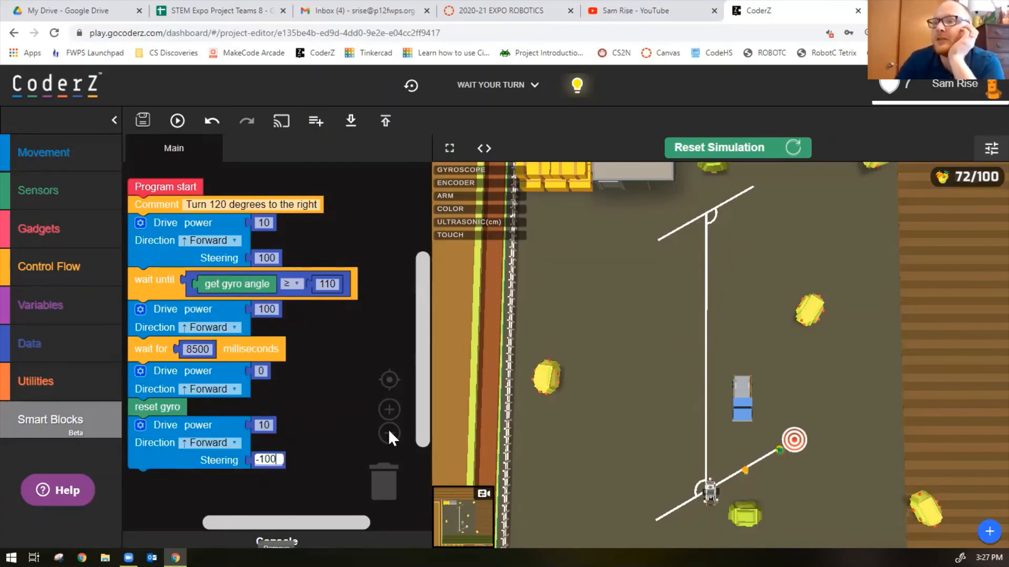
{"action": "left_click", "coordinate": [388, 432]}
{"action": "scroll", "coordinate": [321, 343], "scroll_direction": "down", "scroll_amount": 1}
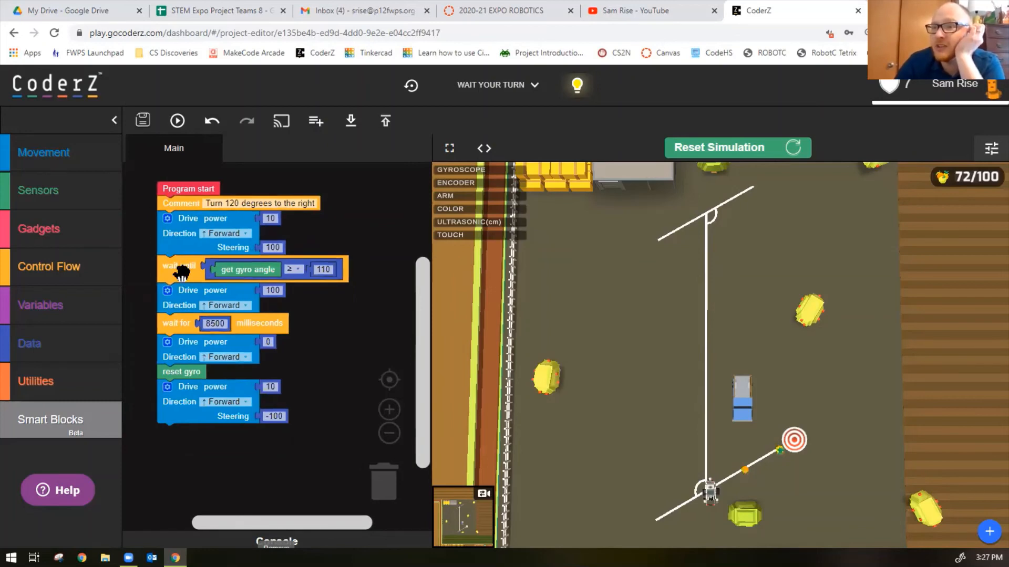
Add a duplicated wait until block at the end with comparison ≤ and angle -110.
{"action": "left_click", "coordinate": [177, 271]}
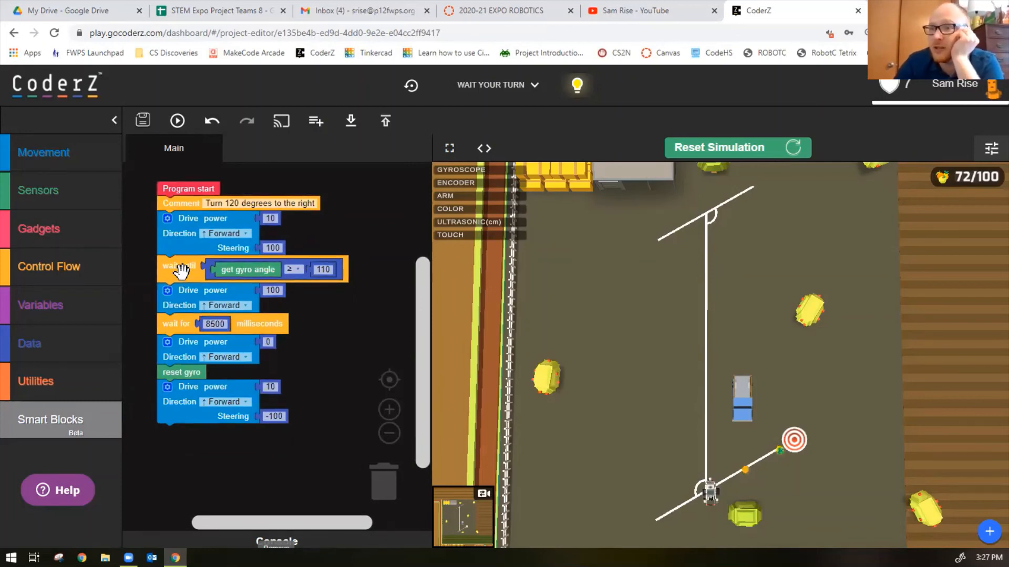
{"action": "right_click", "coordinate": [181, 269]}
{"action": "left_click", "coordinate": [220, 286]}
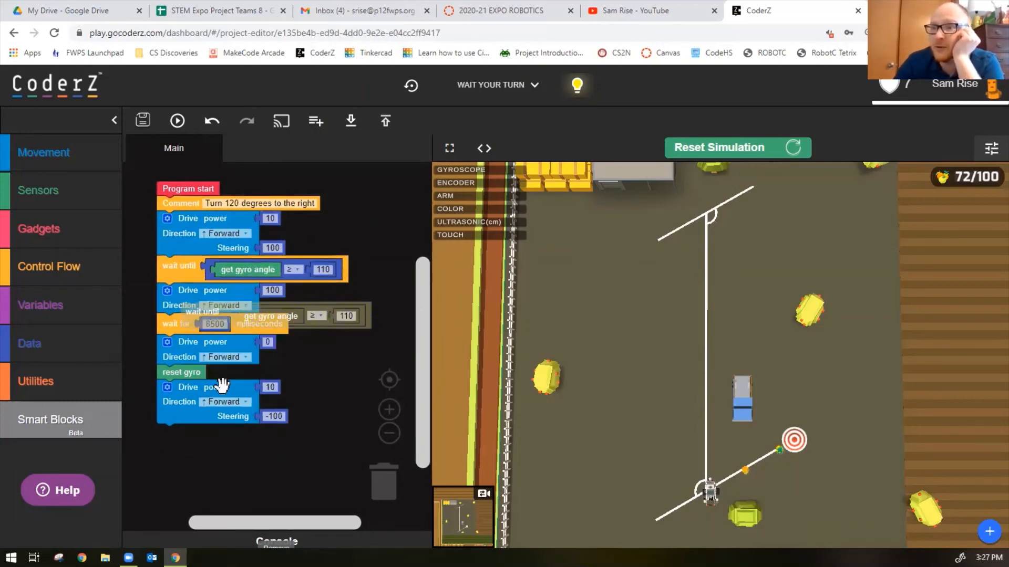
{"action": "left_click_drag", "start_coordinate": [207, 316], "coordinate": [206, 445]}
{"action": "left_click_drag", "start_coordinate": [308, 454], "coordinate": [288, 436]}
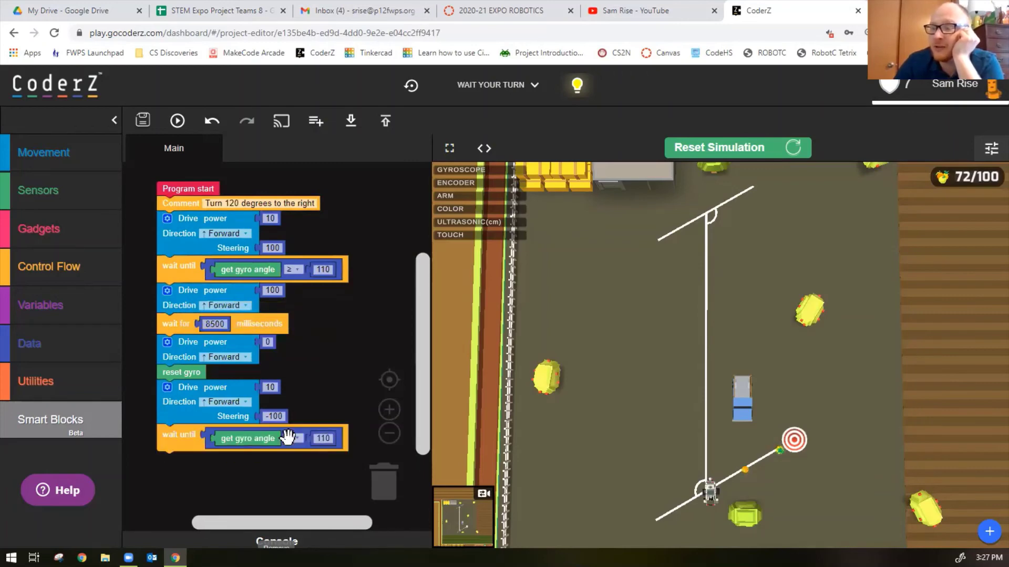
{"action": "double_click", "coordinate": [323, 438]}
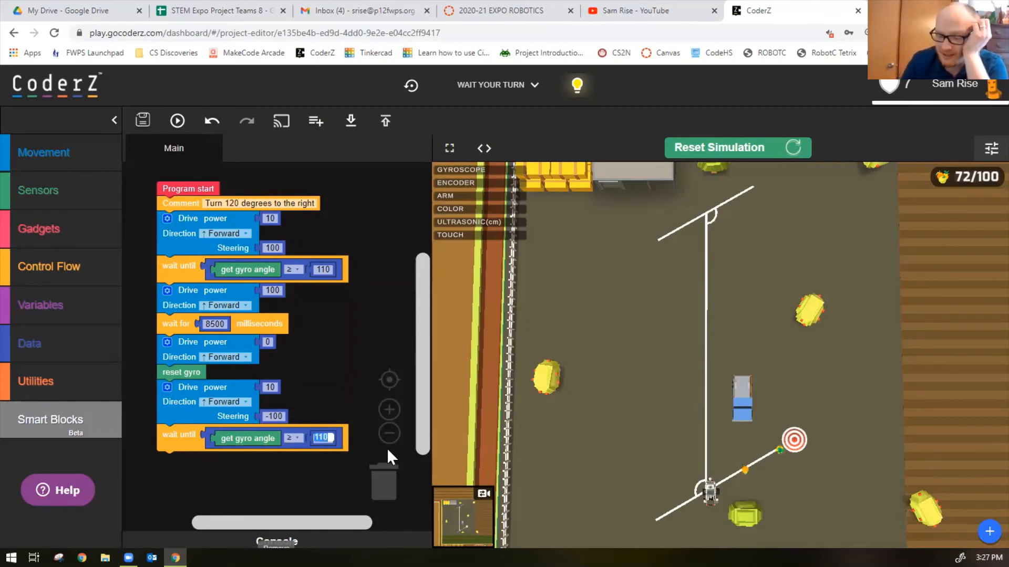
{"action": "key", "text": "Return"}
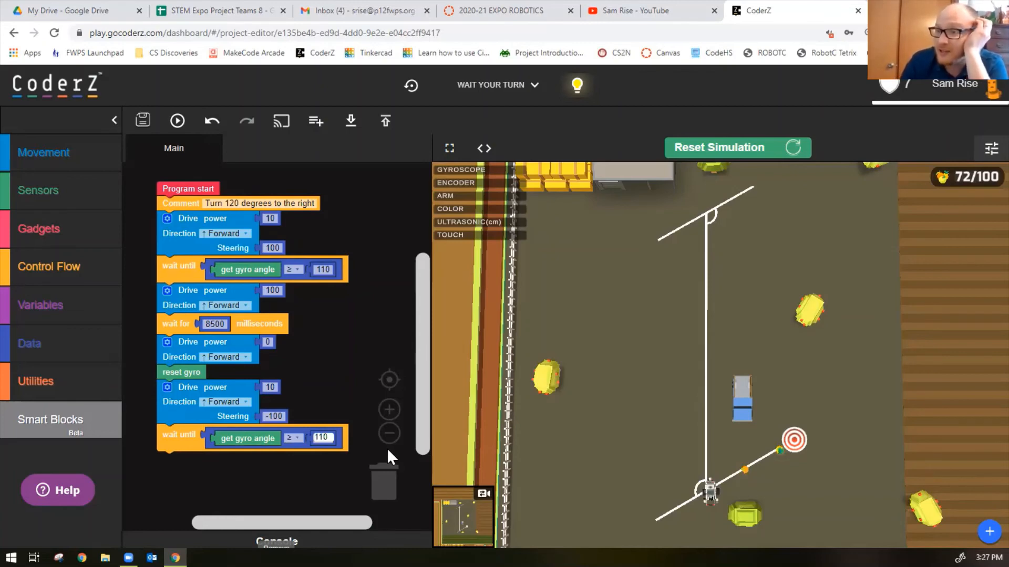
{"action": "left_click", "coordinate": [338, 439]}
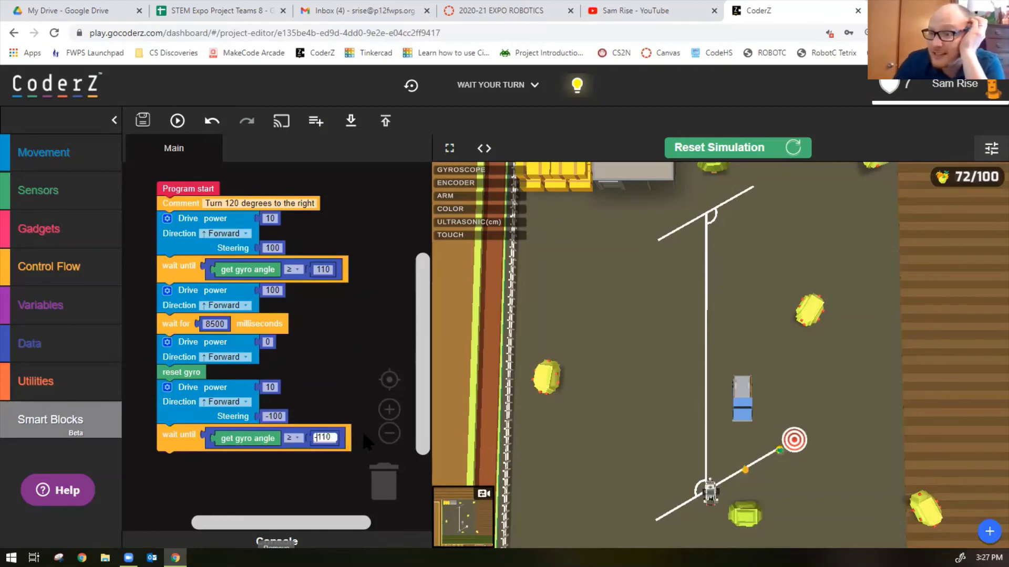
{"action": "type", "text": "-"}
{"action": "left_click", "coordinate": [294, 438]}
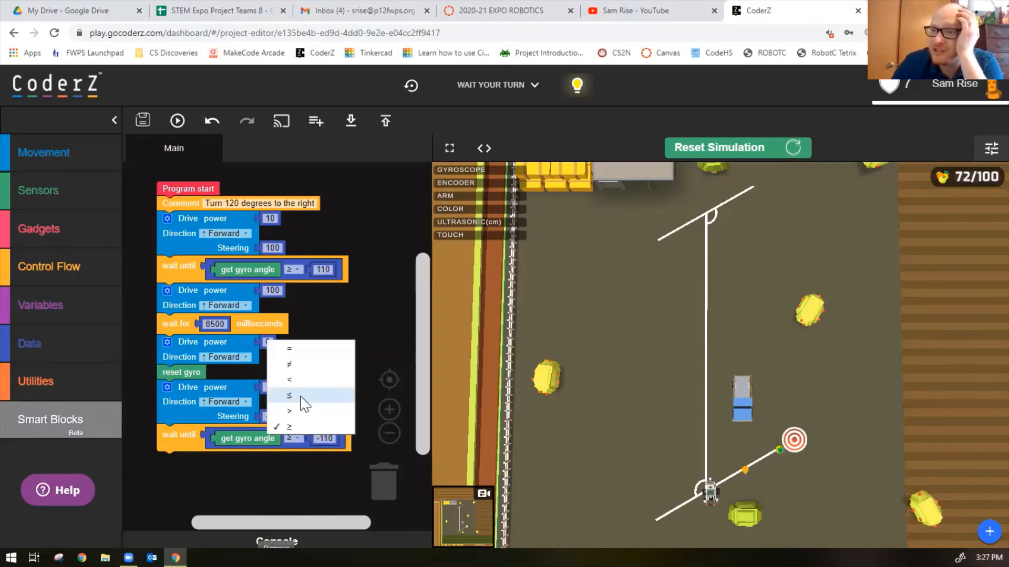
{"action": "left_click", "coordinate": [305, 398]}
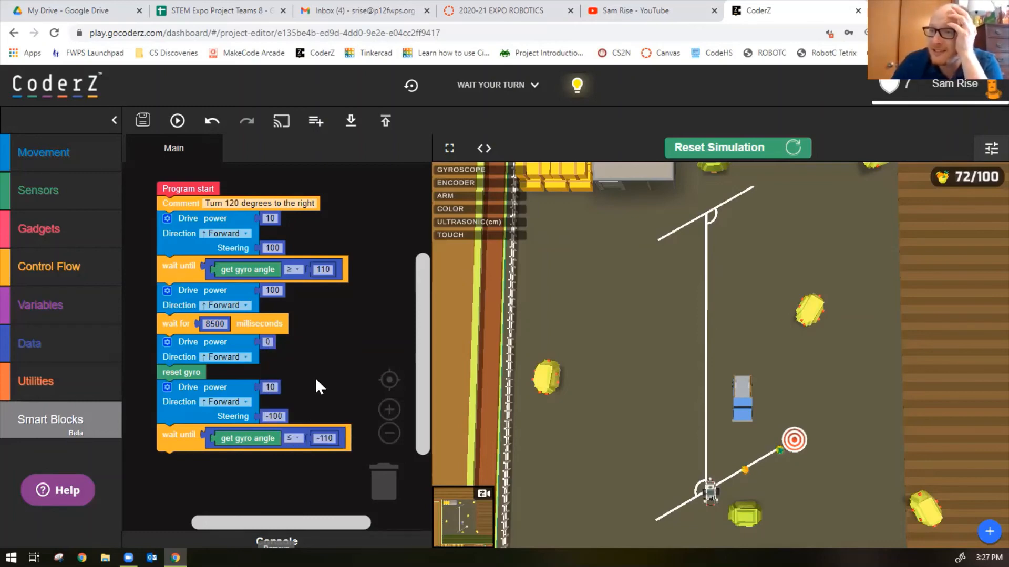
{"action": "left_click", "coordinate": [326, 438]}
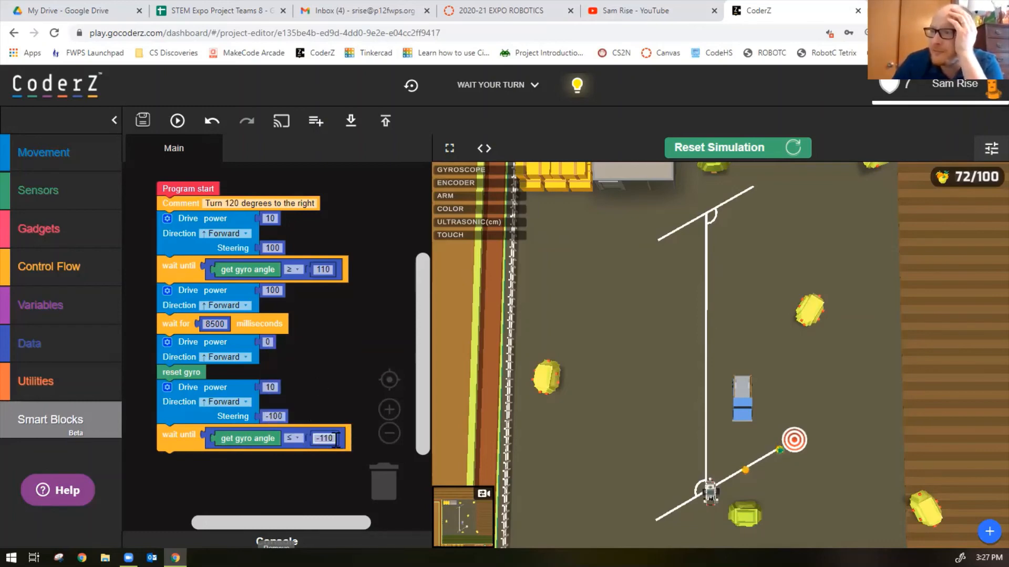
{"action": "left_click", "coordinate": [664, 459]}
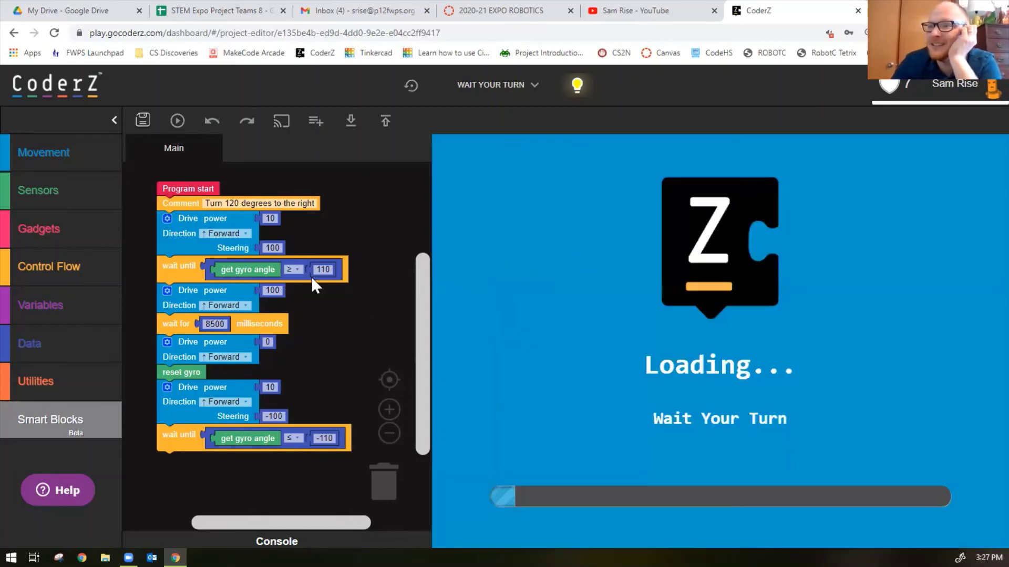
Reset the simulation, run the program and expand the live GYROSCOPE readings.
{"action": "left_click", "coordinate": [321, 269]}
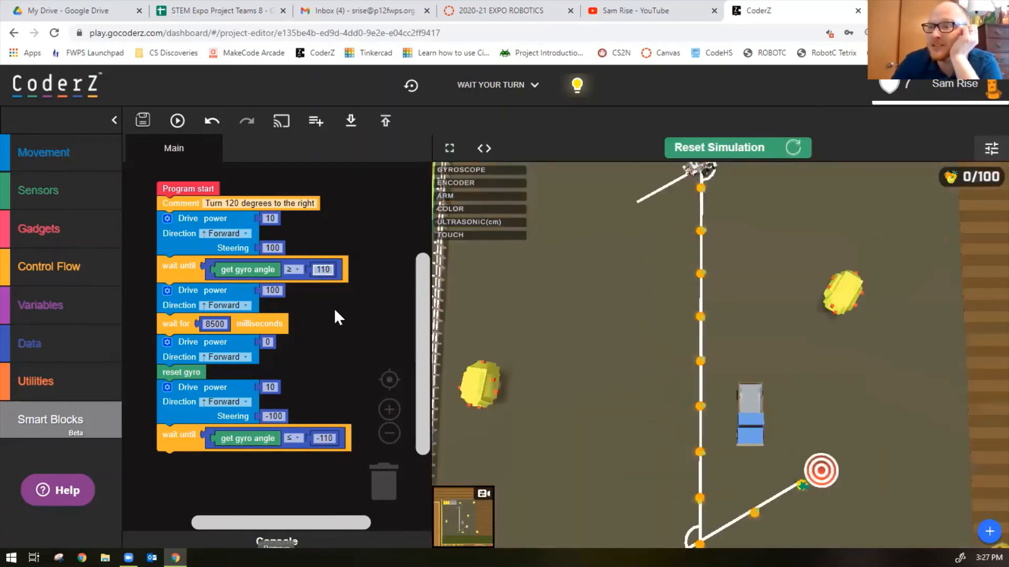
{"action": "left_click", "coordinate": [324, 438]}
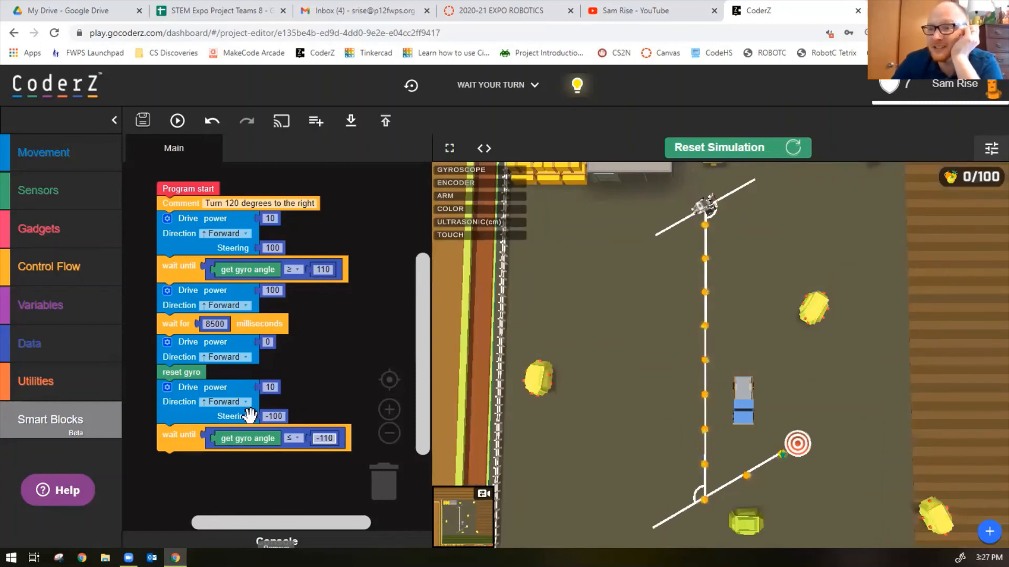
{"action": "left_click", "coordinate": [271, 416]}
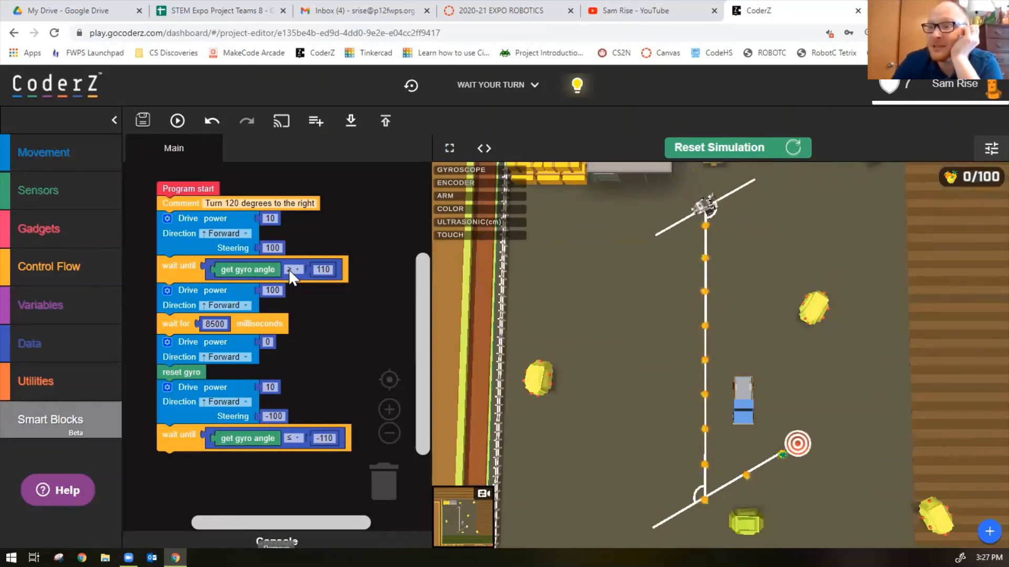
{"action": "left_click", "coordinate": [177, 120]}
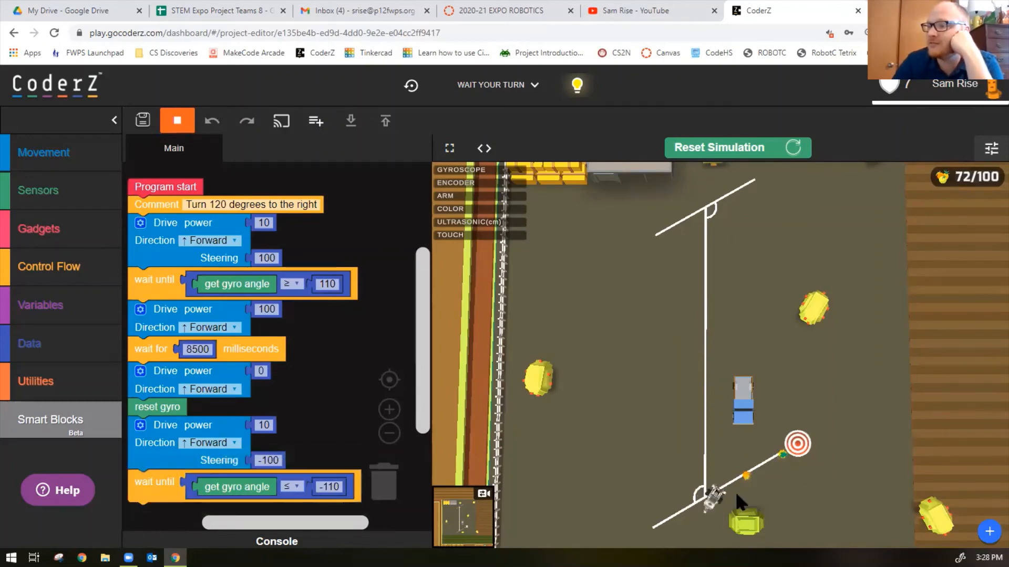
{"action": "left_click", "coordinate": [468, 169]}
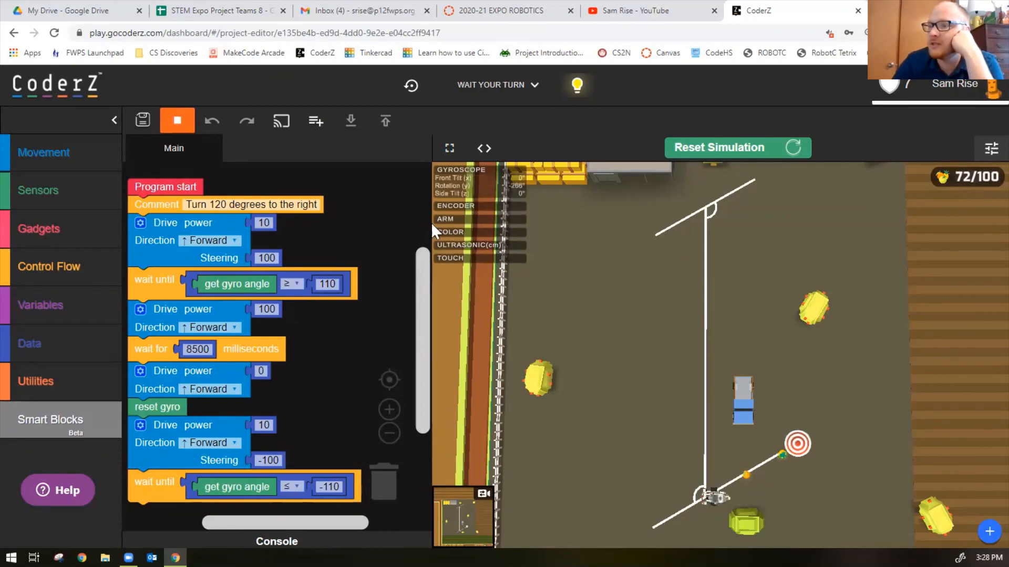
{"action": "scroll", "coordinate": [252, 351], "scroll_direction": "down", "scroll_amount": 3}
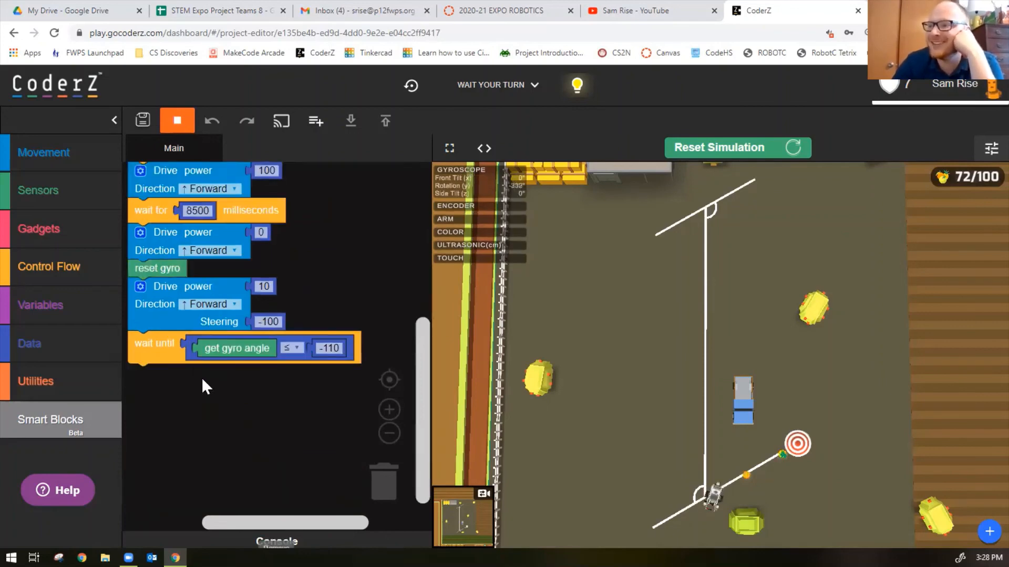
Append a duplicated Drive power 100 block after the left-turn wait, reset and run.
{"action": "right_click", "coordinate": [156, 188]}
{"action": "left_click", "coordinate": [201, 196]}
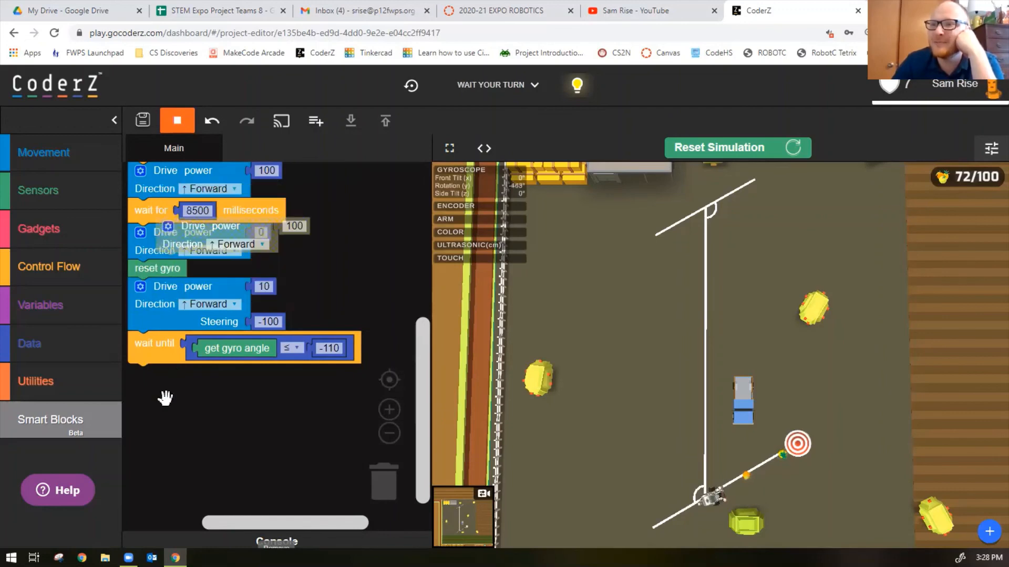
{"action": "left_click_drag", "start_coordinate": [203, 315], "coordinate": [181, 378]}
{"action": "left_click", "coordinate": [719, 148]}
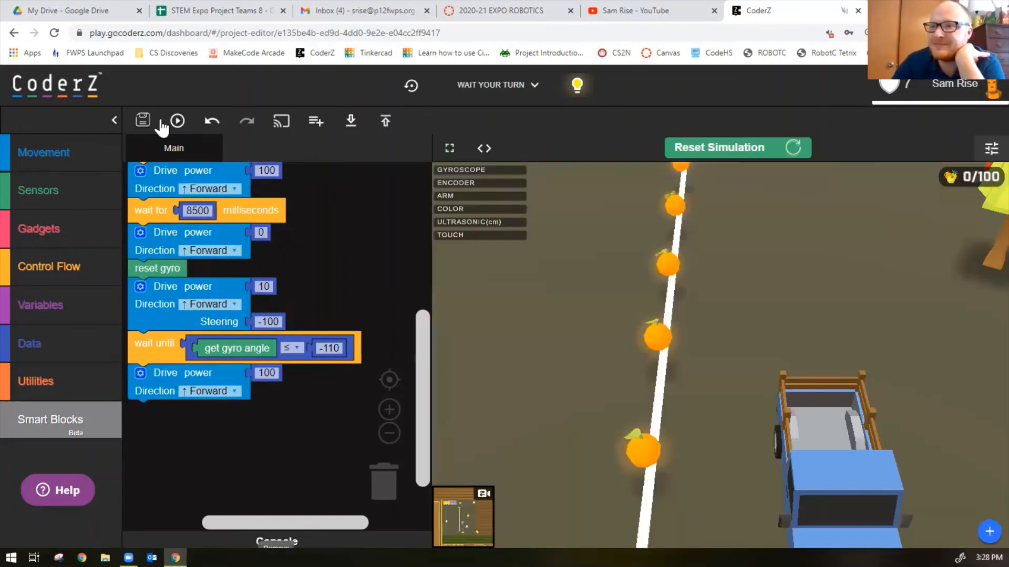
{"action": "left_click", "coordinate": [176, 121]}
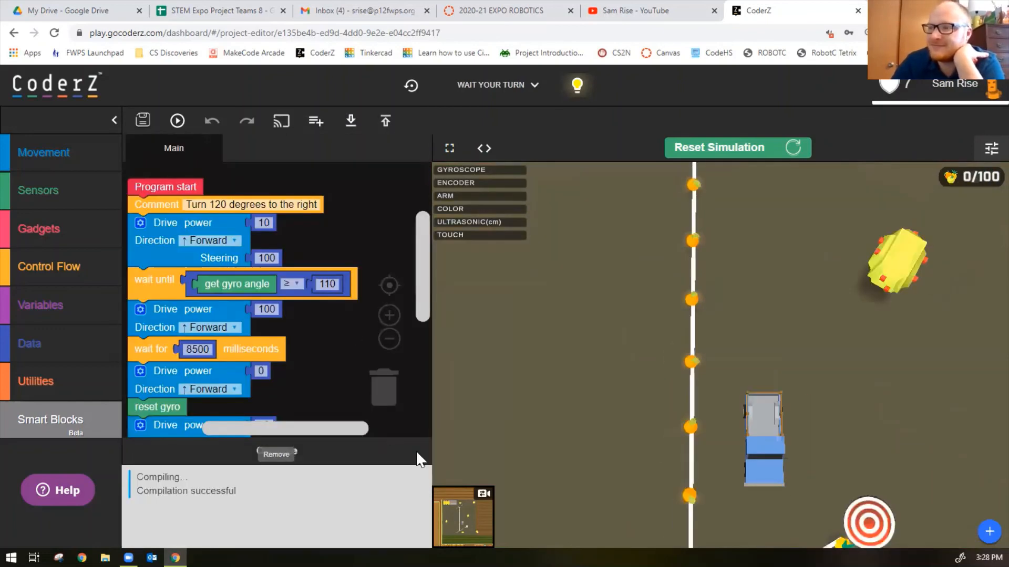
Zoom out the block workspace to watch the run finish.
{"action": "left_click", "coordinate": [390, 343]}
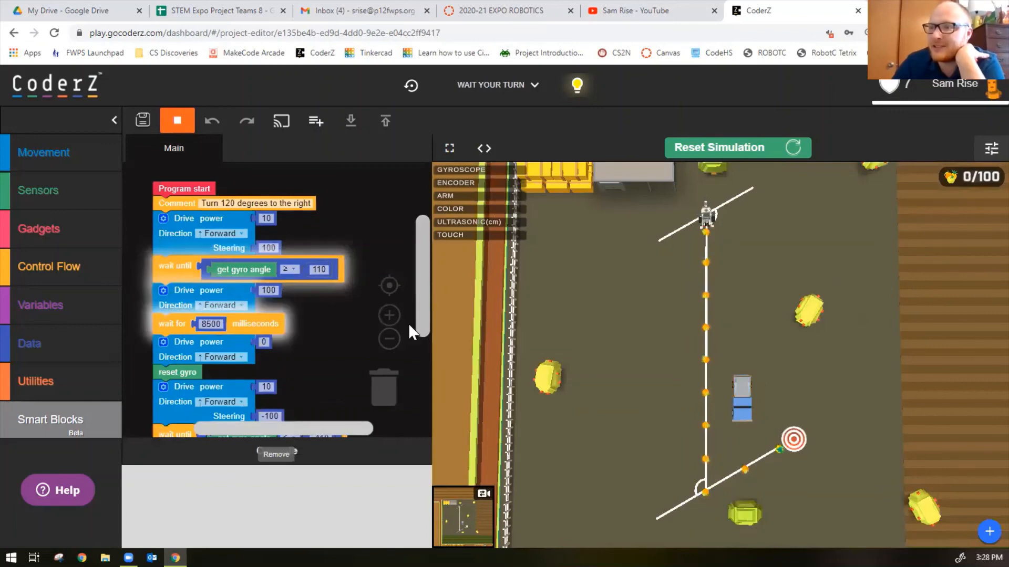
{"action": "left_click", "coordinate": [389, 339]}
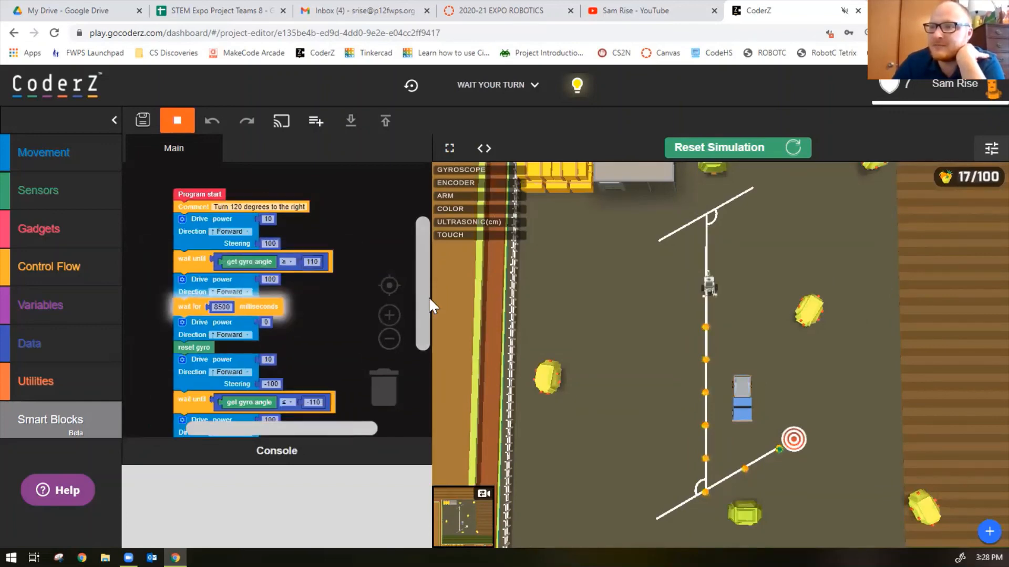
{"action": "left_click_drag", "start_coordinate": [429, 298], "coordinate": [423, 307]}
{"action": "scroll", "coordinate": [423, 305], "scroll_direction": "down", "scroll_amount": 1}
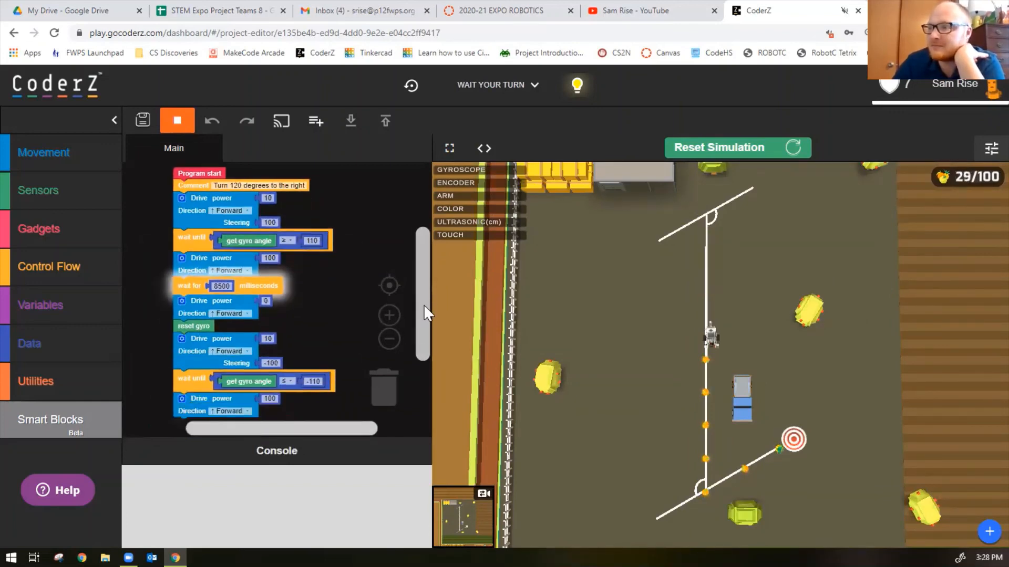